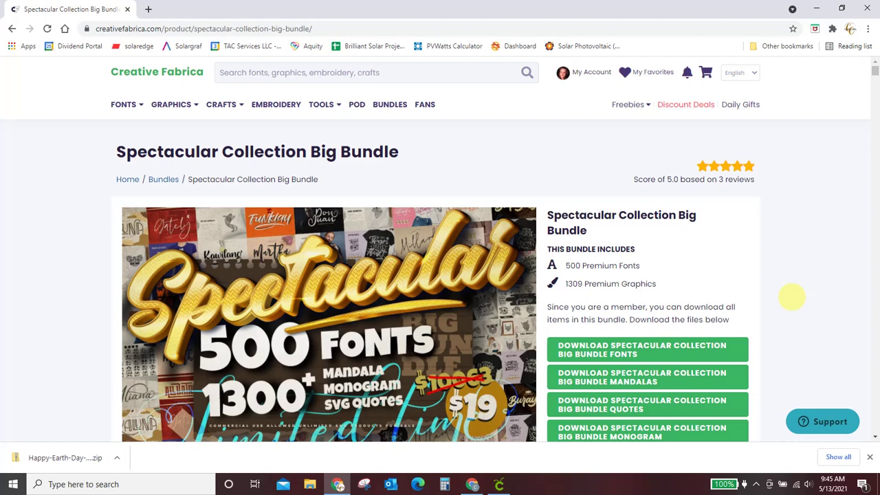
Step: Scroll down the bundle's Premium Fonts grid until the Blofera card appears
scroll(792, 297, down, 2)
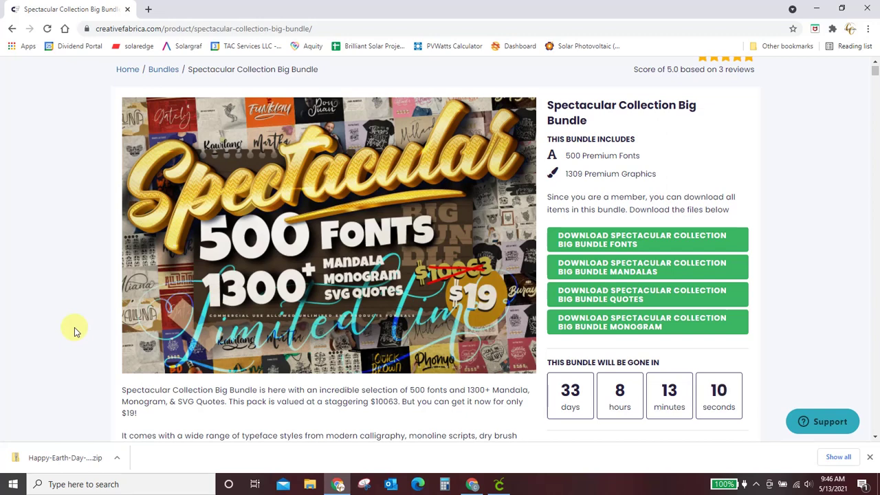
scroll(76, 332, down, 3)
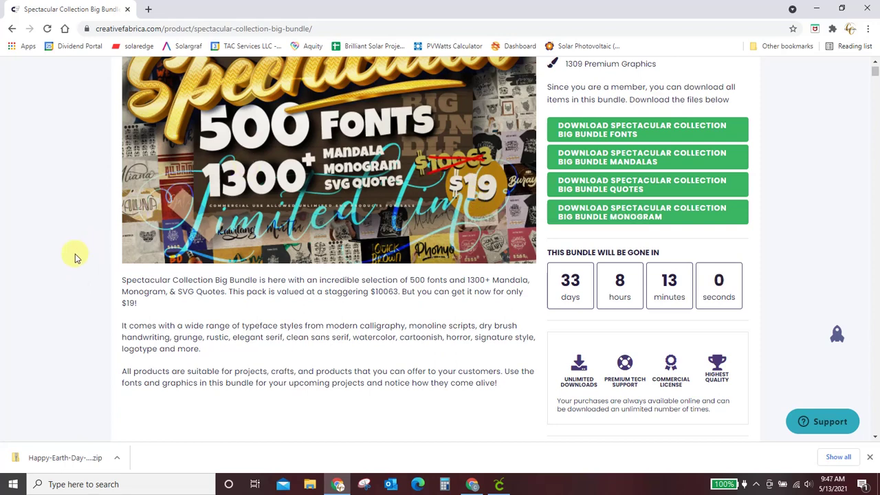
scroll(76, 258, down, 1)
scroll(76, 258, down, 2)
scroll(75, 258, down, 2)
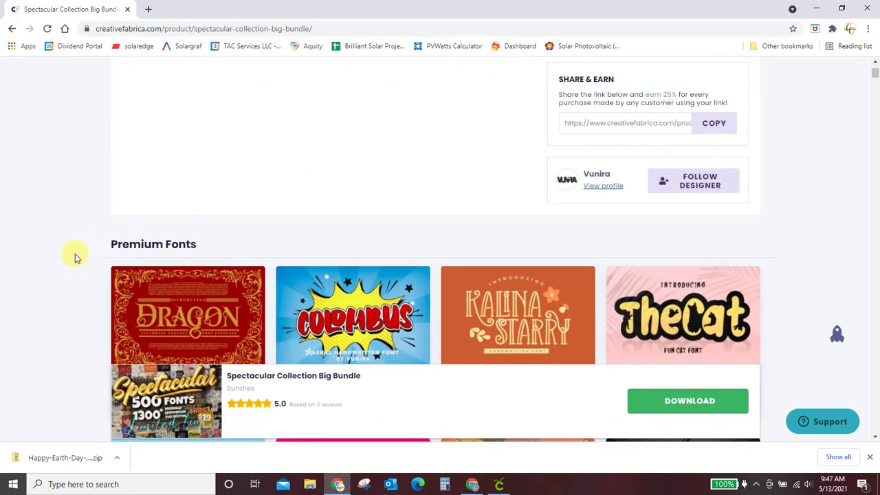
scroll(76, 257, down, 2)
scroll(69, 251, down, 1)
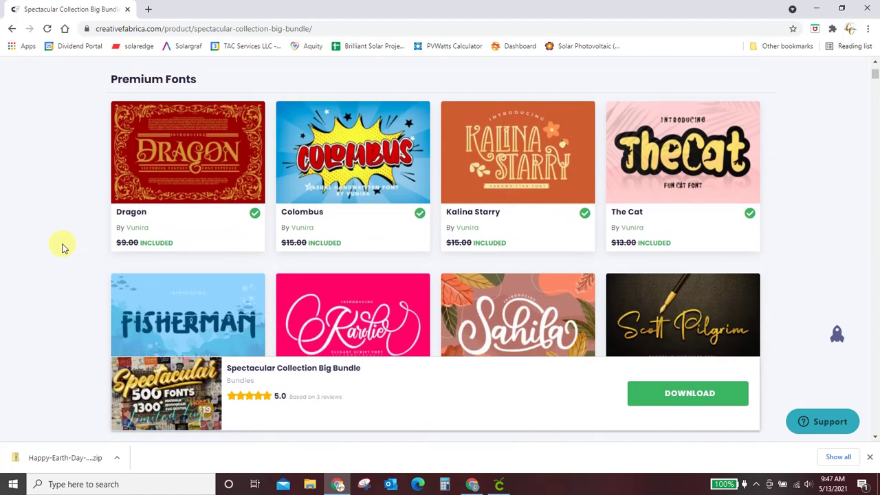
scroll(62, 247, down, 3)
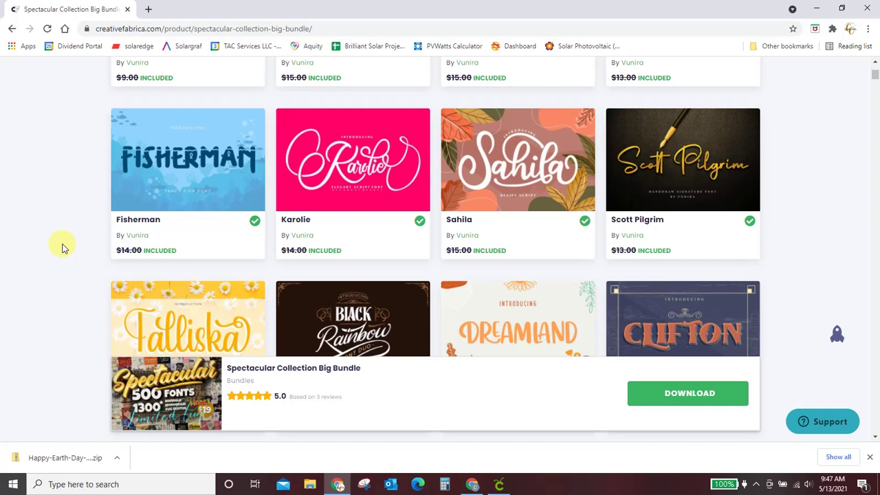
scroll(62, 247, down, 3)
scroll(62, 248, down, 3)
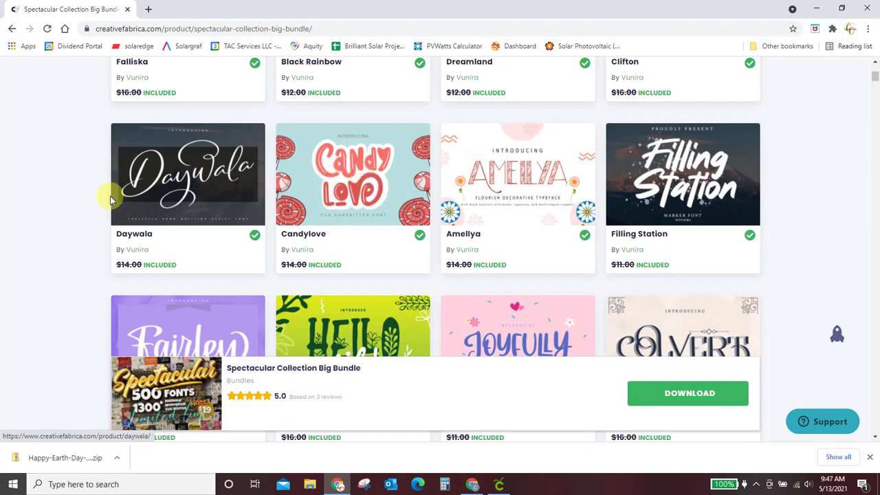
scroll(51, 297, down, 3)
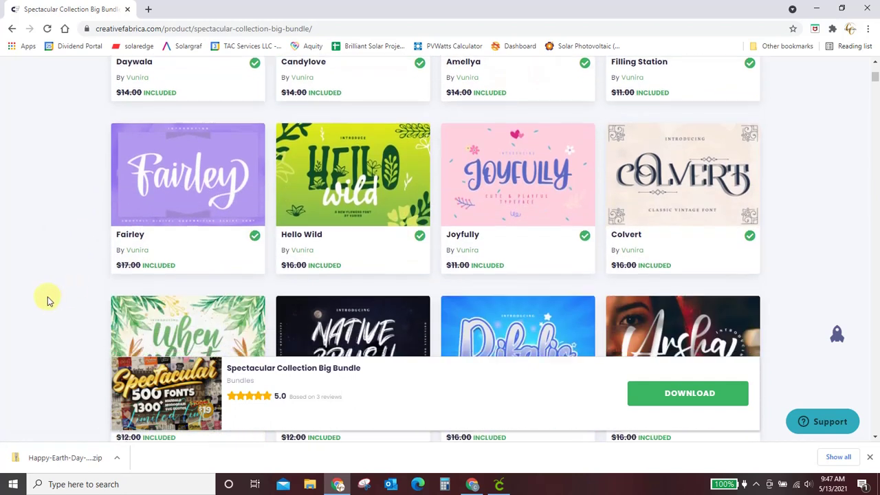
scroll(50, 299, down, 2)
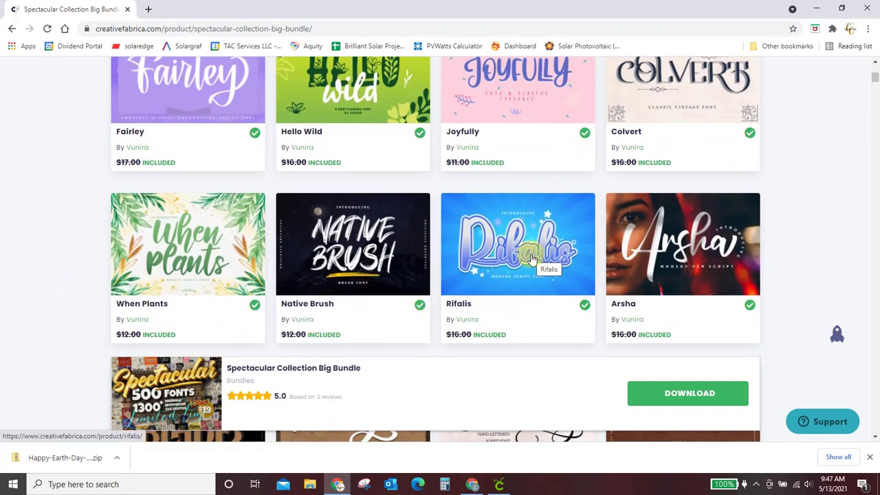
scroll(531, 259, down, 2)
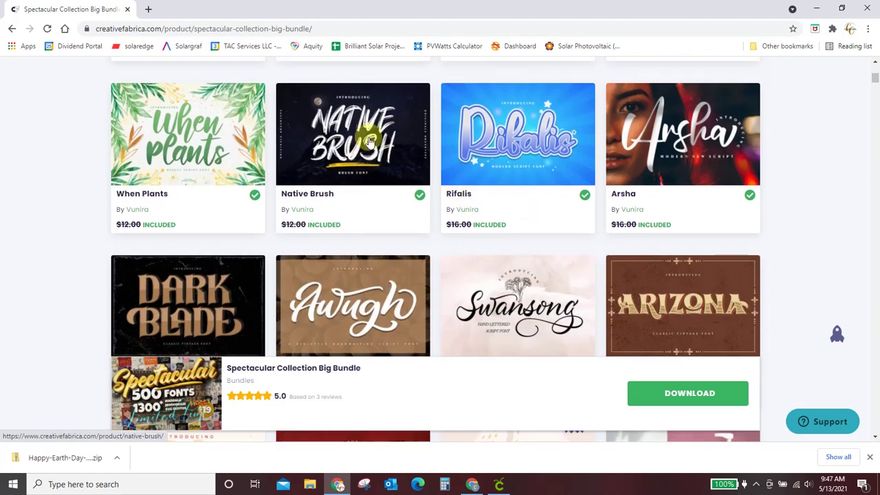
scroll(344, 152, down, 2)
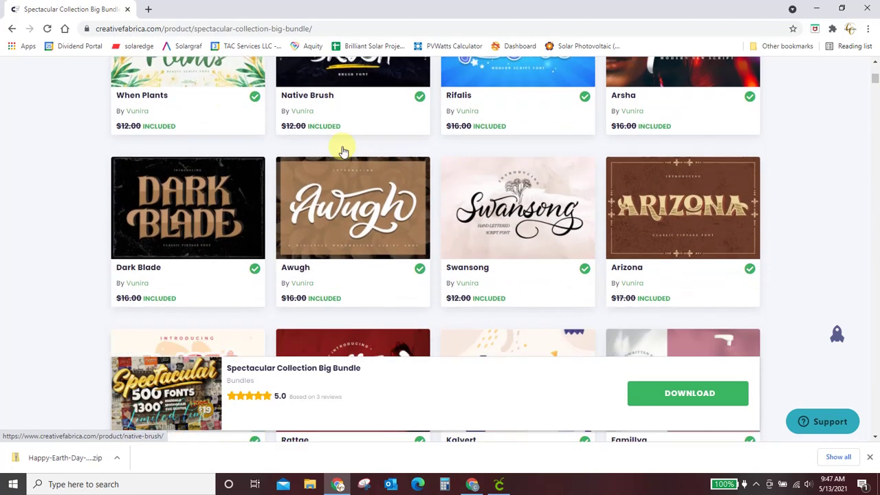
scroll(344, 152, down, 3)
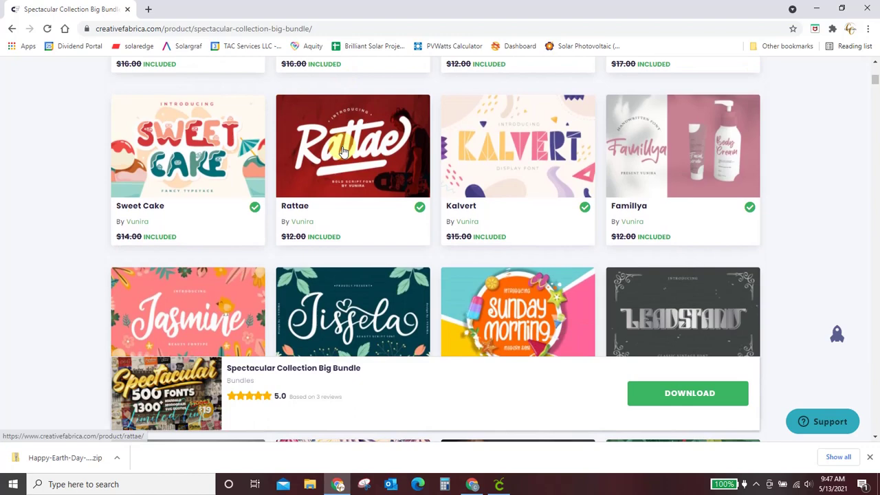
scroll(343, 152, down, 2)
scroll(344, 151, down, 2)
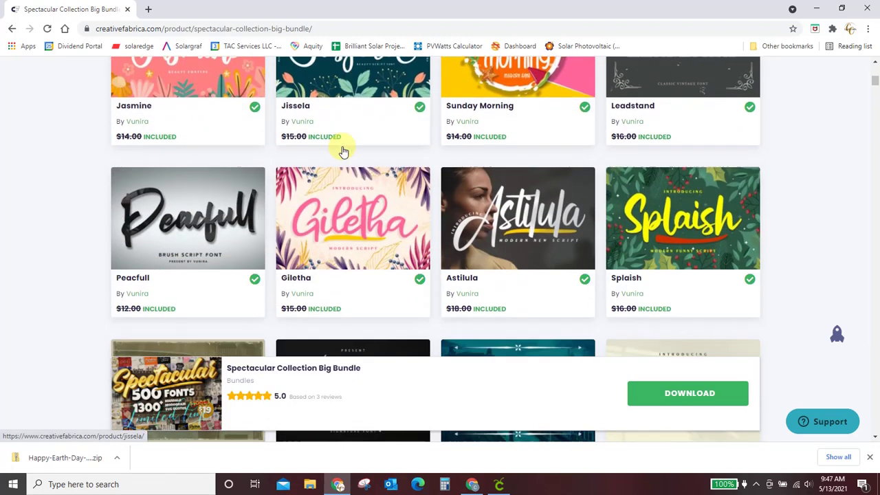
scroll(343, 152, down, 2)
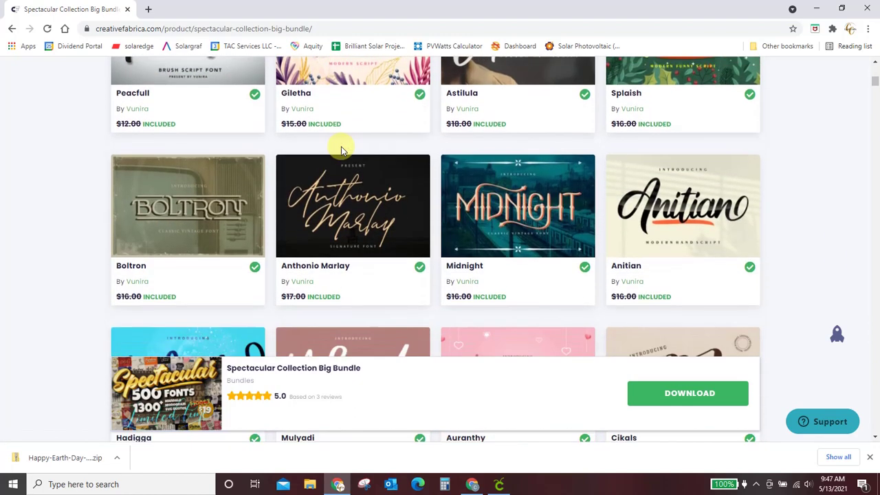
scroll(344, 151, down, 2)
scroll(341, 151, down, 2)
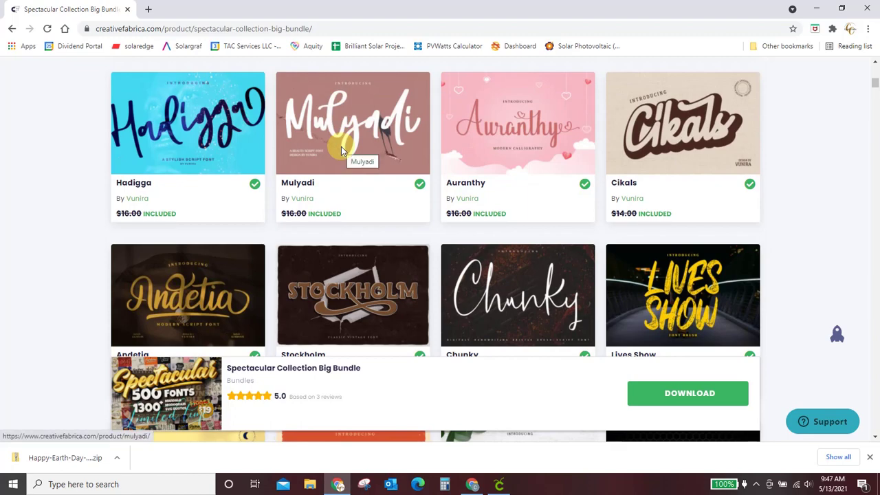
scroll(342, 151, down, 2)
scroll(341, 154, down, 9)
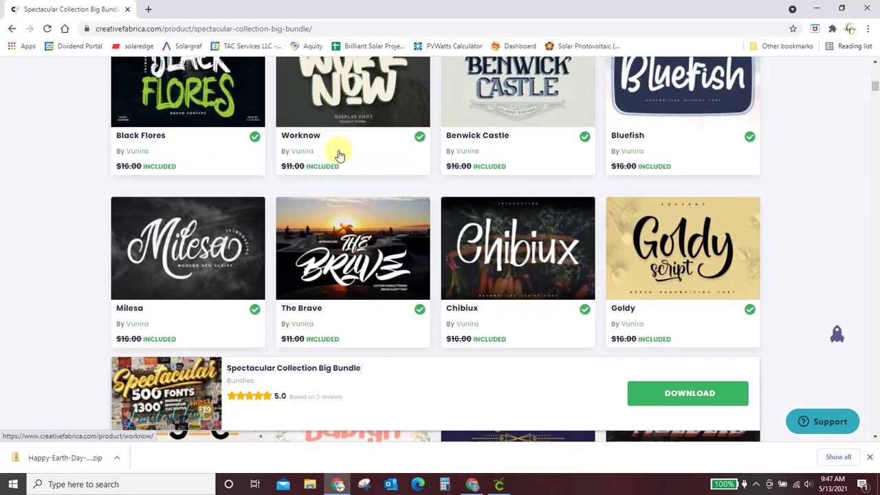
scroll(340, 155, down, 2)
scroll(339, 155, down, 1)
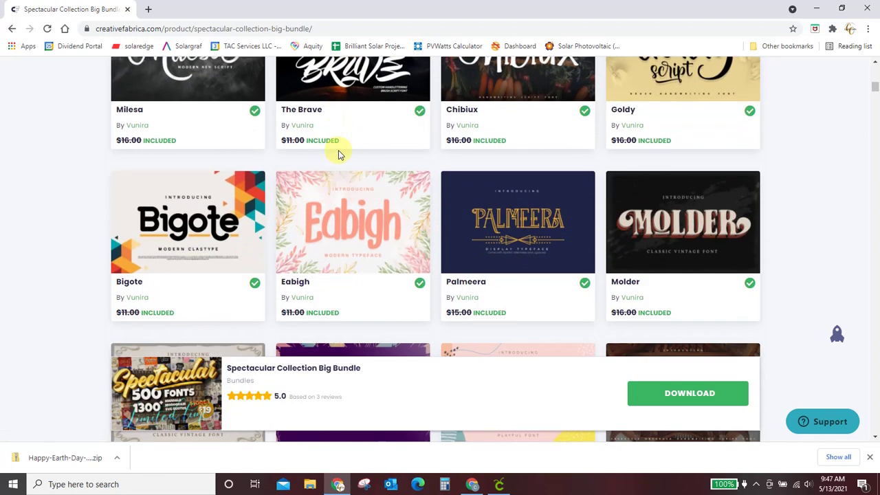
scroll(339, 154, down, 3)
scroll(340, 155, down, 1)
scroll(340, 156, down, 2)
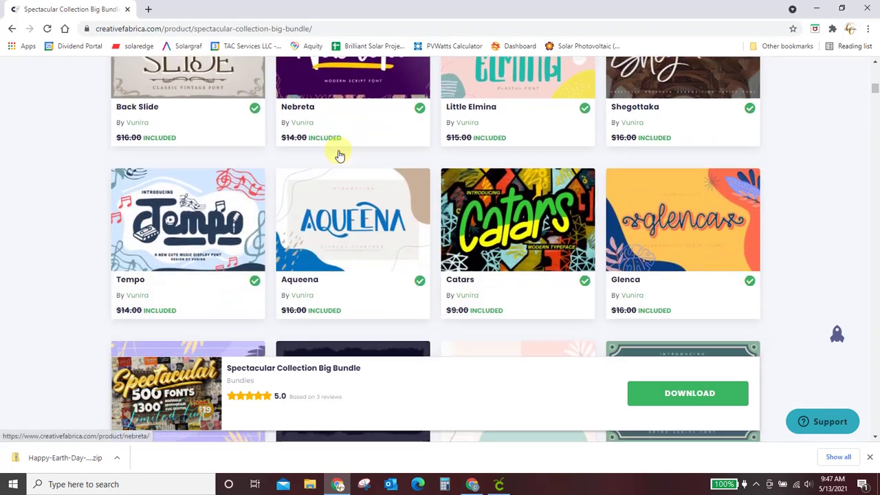
scroll(339, 155, down, 2)
scroll(339, 154, down, 1)
scroll(339, 154, down, 1)
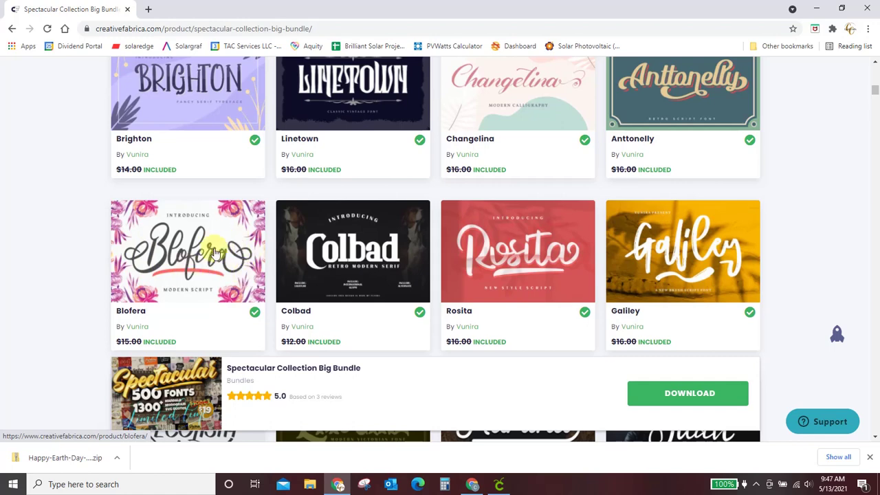
Step: Open Blofera's product page in a new tab and review its glyphs and waterfall samples
click(214, 249)
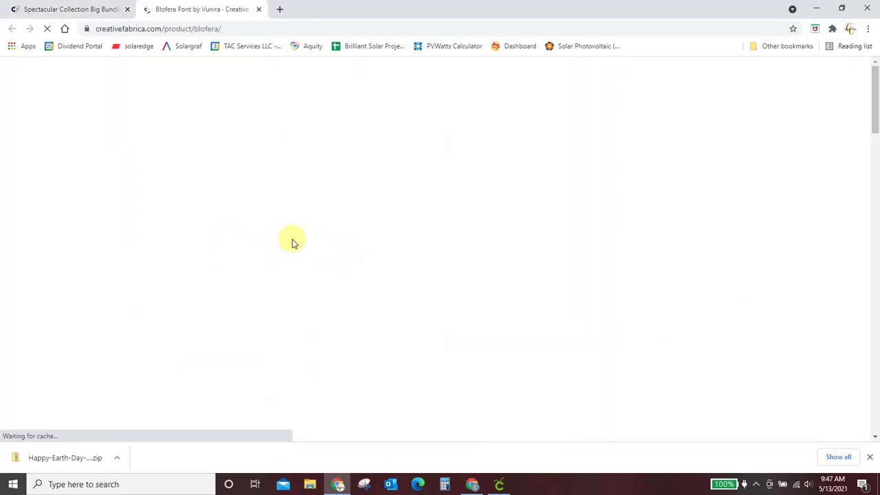
scroll(292, 238, down, 1)
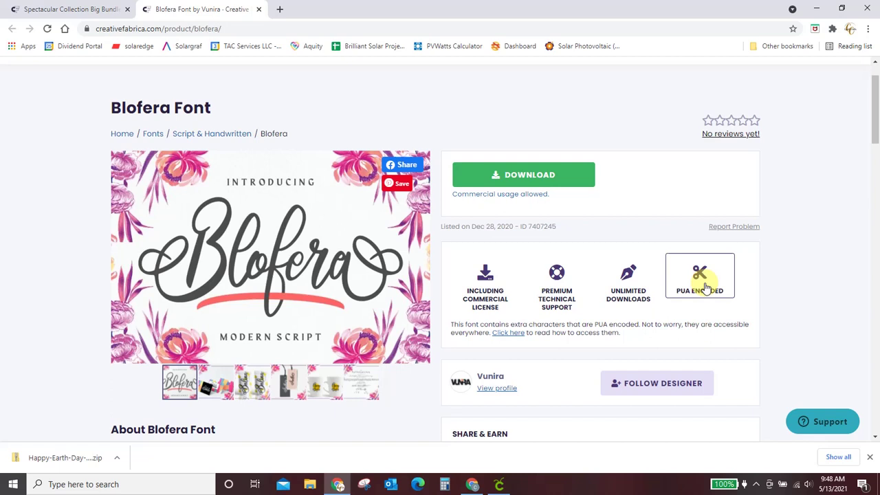
scroll(88, 275, down, 1)
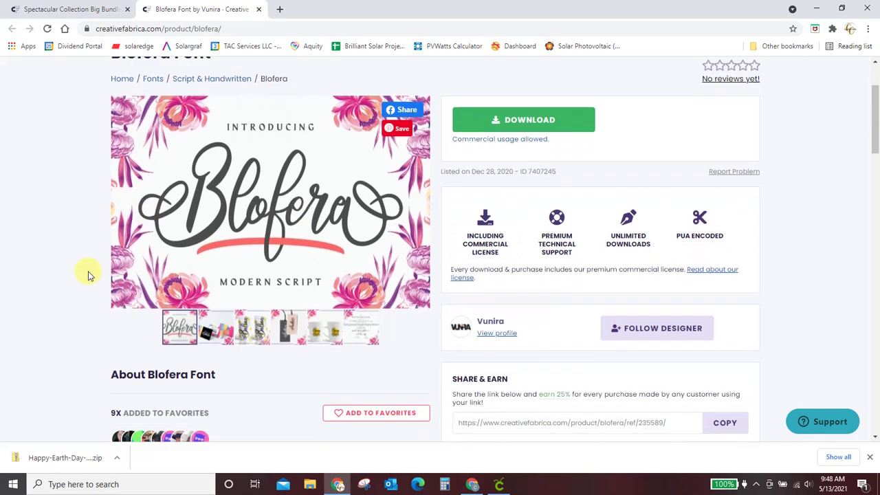
scroll(88, 275, down, 1)
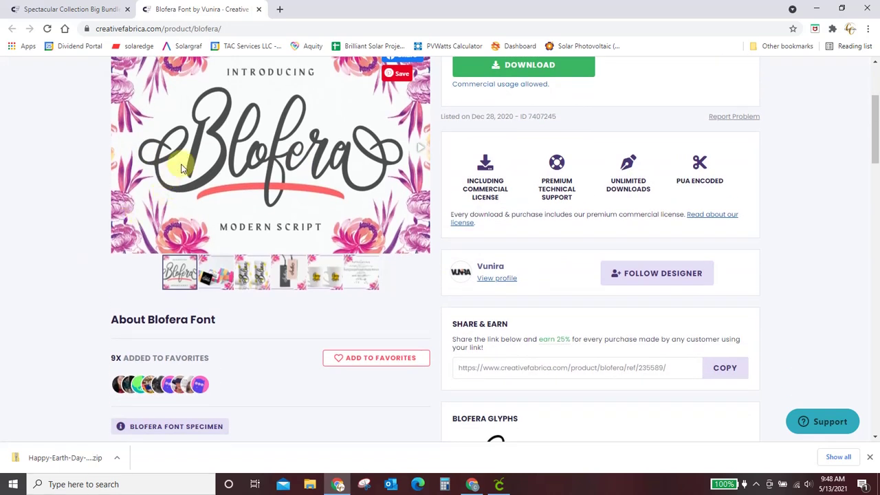
scroll(86, 236, down, 2)
scroll(87, 235, down, 3)
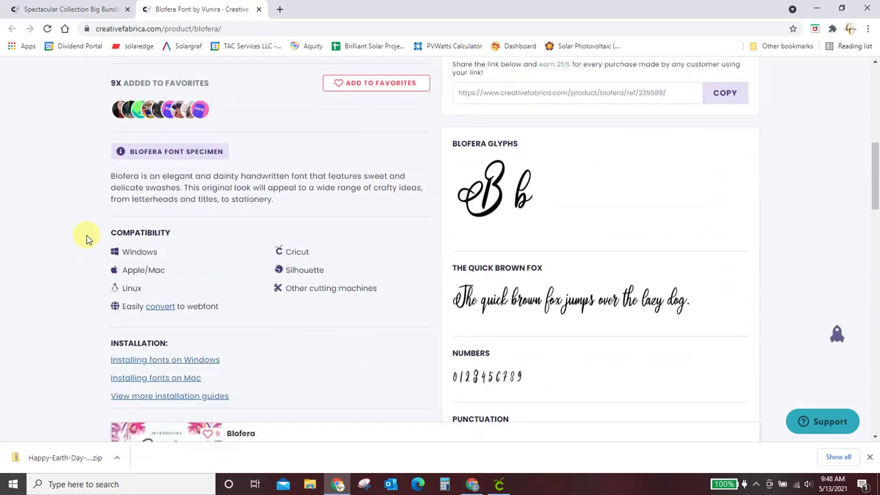
scroll(103, 234, down, 4)
scroll(304, 192, down, 2)
scroll(305, 192, down, 2)
scroll(304, 193, down, 3)
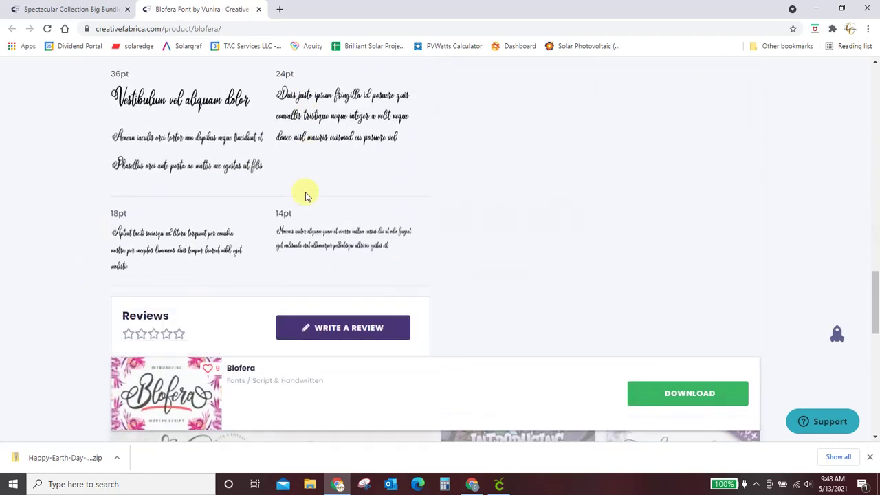
scroll(307, 197, up, 4)
scroll(306, 196, up, 1)
click(356, 115)
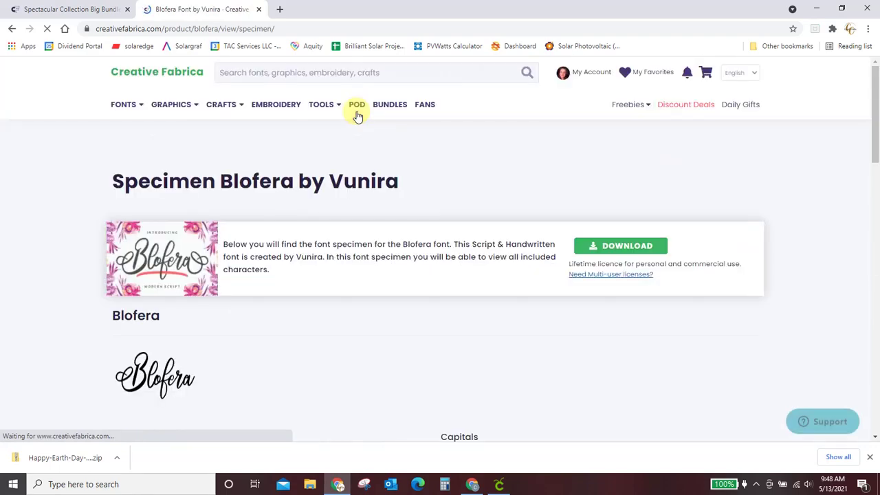
scroll(304, 273, down, 1)
scroll(306, 272, down, 2)
scroll(342, 257, down, 3)
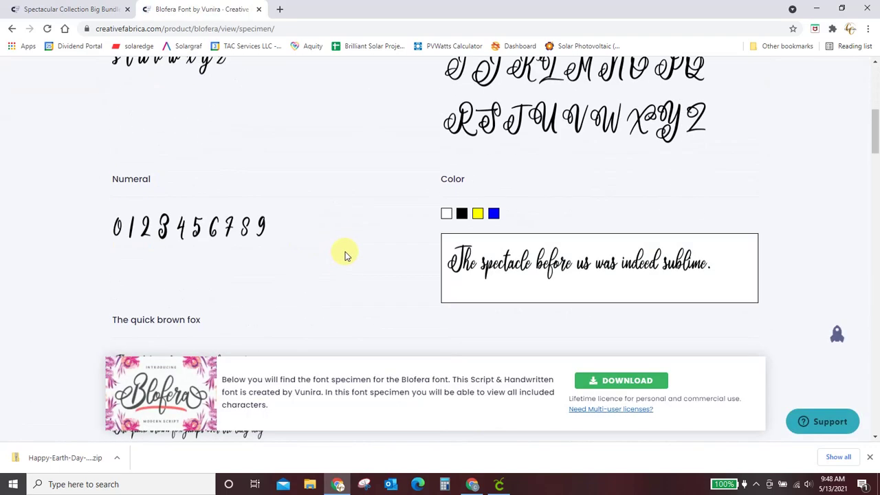
scroll(344, 254, down, 4)
scroll(360, 229, down, 5)
scroll(365, 224, up, 2)
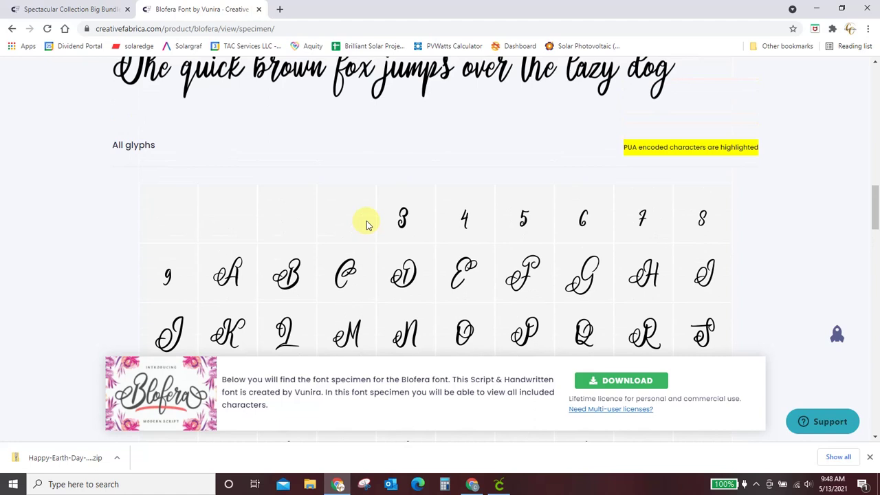
scroll(416, 202, down, 2)
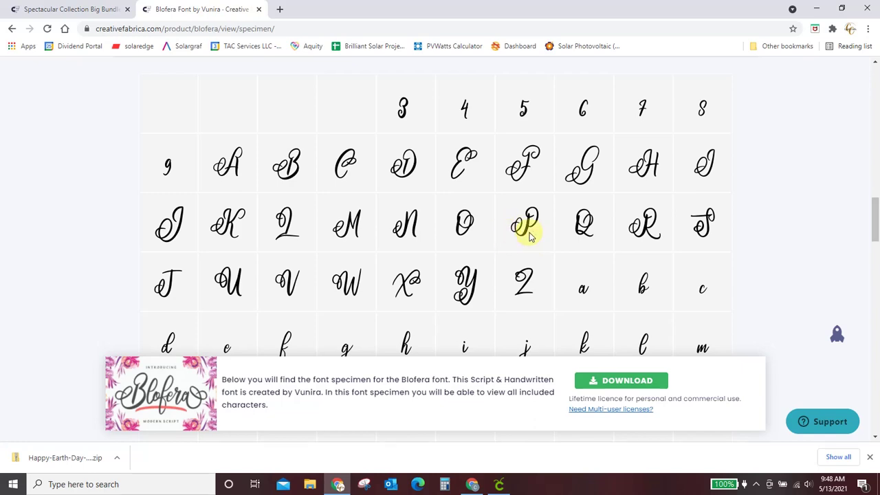
scroll(530, 227, down, 1)
scroll(529, 227, down, 2)
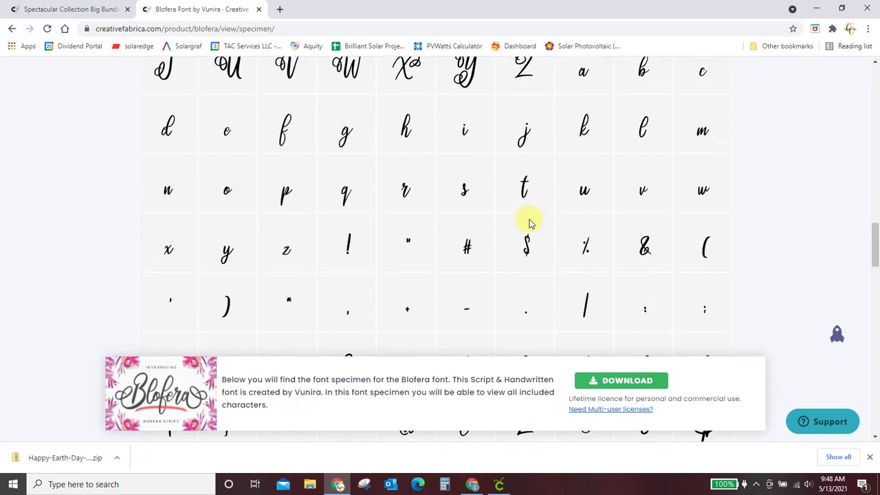
scroll(529, 225, down, 4)
scroll(529, 223, down, 5)
scroll(527, 216, down, 5)
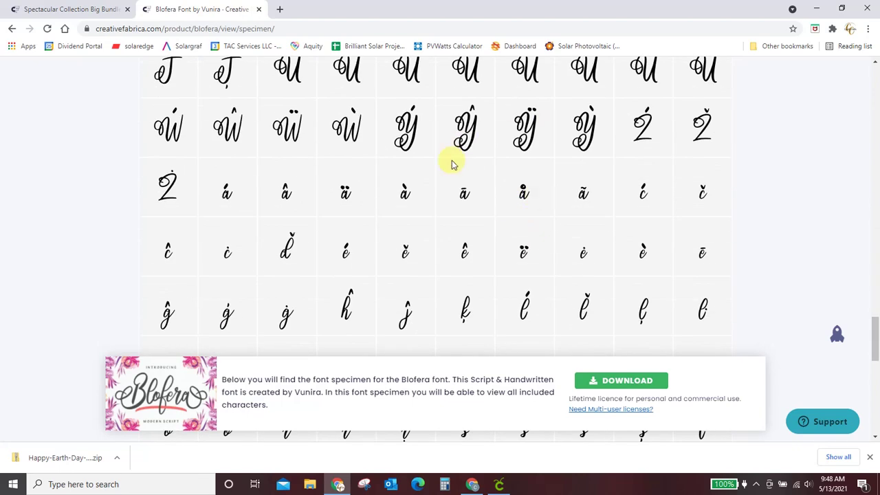
scroll(440, 182, down, 5)
scroll(454, 189, down, 4)
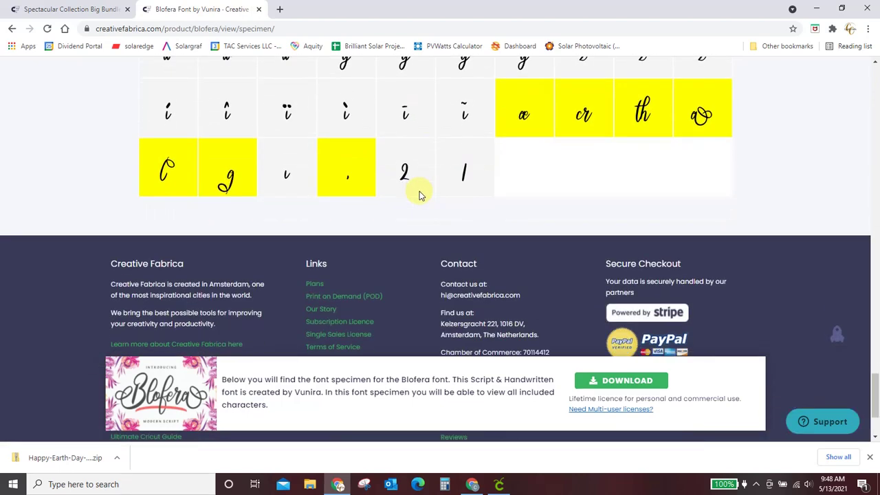
scroll(505, 192, up, 1)
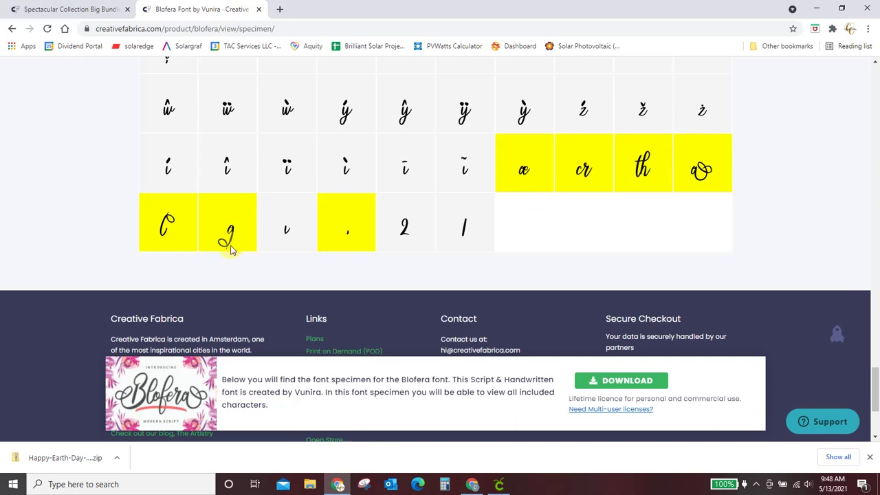
scroll(230, 249, up, 3)
scroll(230, 249, up, 5)
scroll(230, 249, up, 5)
scroll(230, 249, up, 5)
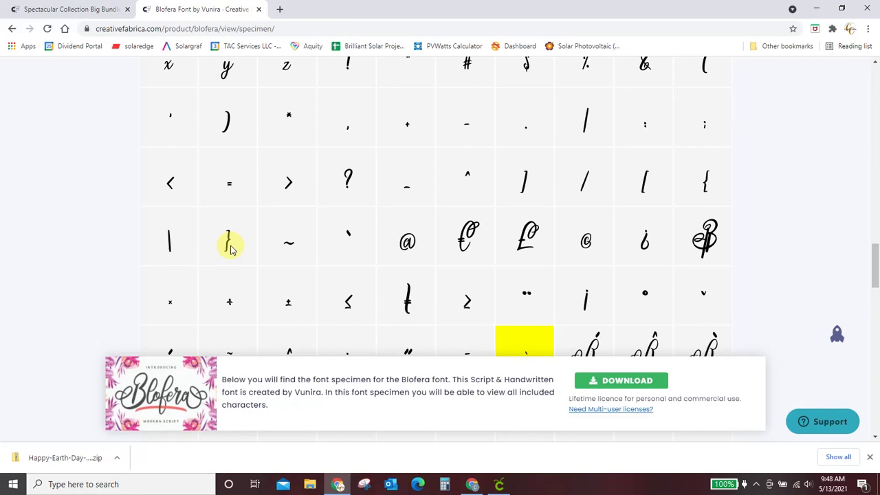
scroll(229, 247, up, 6)
scroll(229, 255, down, 1)
scroll(240, 245, down, 3)
scroll(278, 224, down, 1)
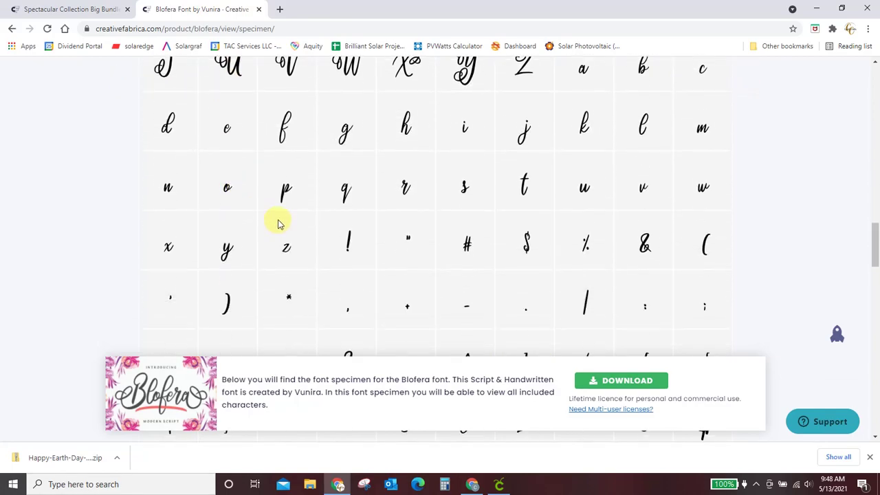
scroll(282, 213, up, 5)
scroll(286, 204, up, 5)
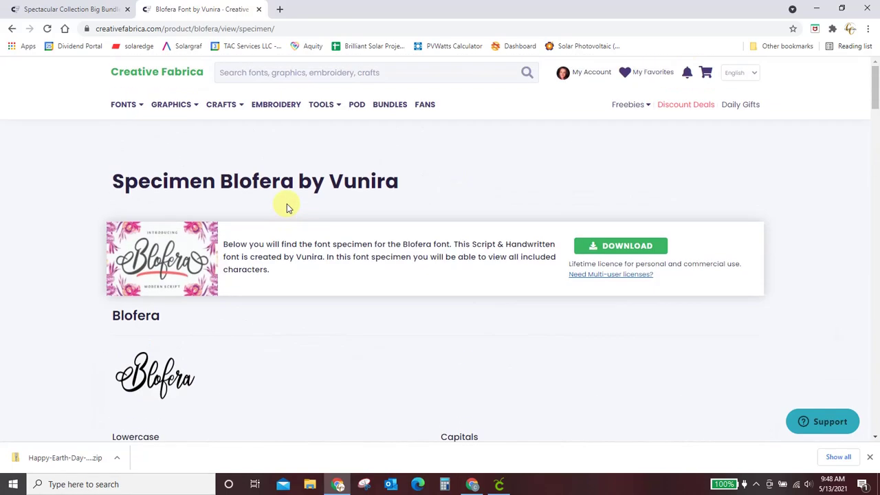
scroll(288, 213, down, 5)
scroll(290, 218, down, 2)
scroll(288, 216, up, 3)
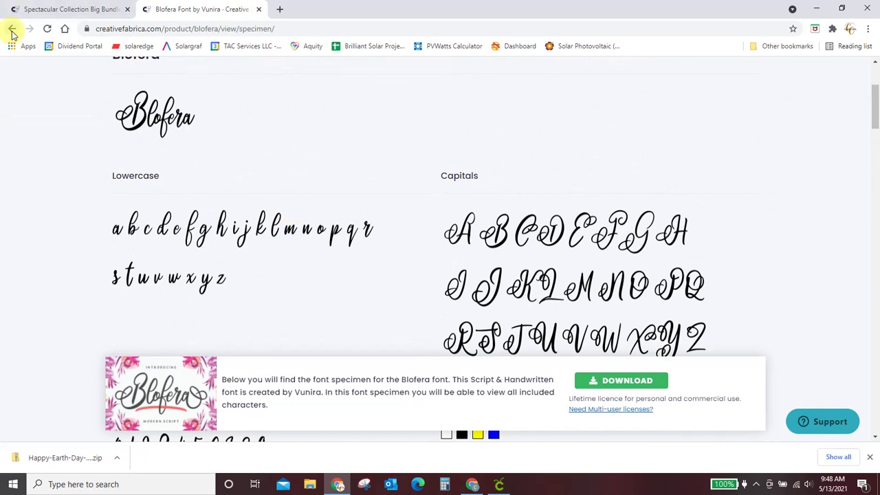
Step: Preview the word 'Crystal' in Blofera at 72pt, then close the Blofera tab
click(12, 32)
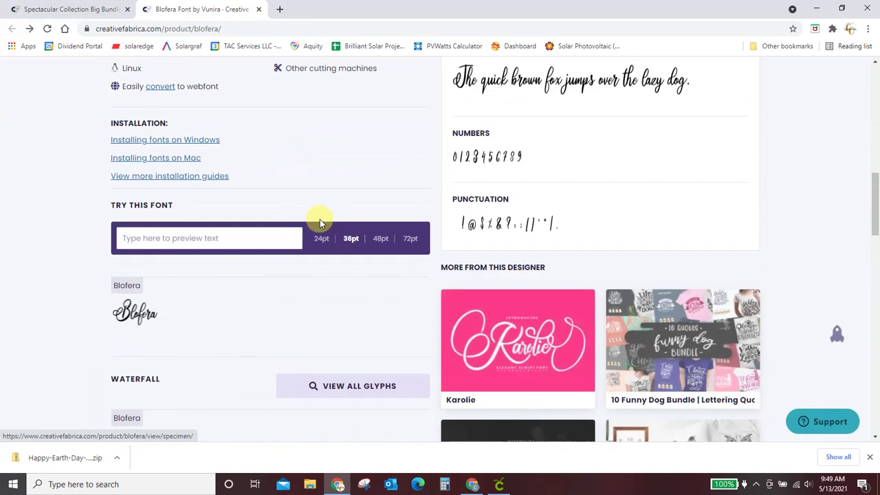
click(231, 238)
scroll(232, 241, down, 2)
text(Crystal)
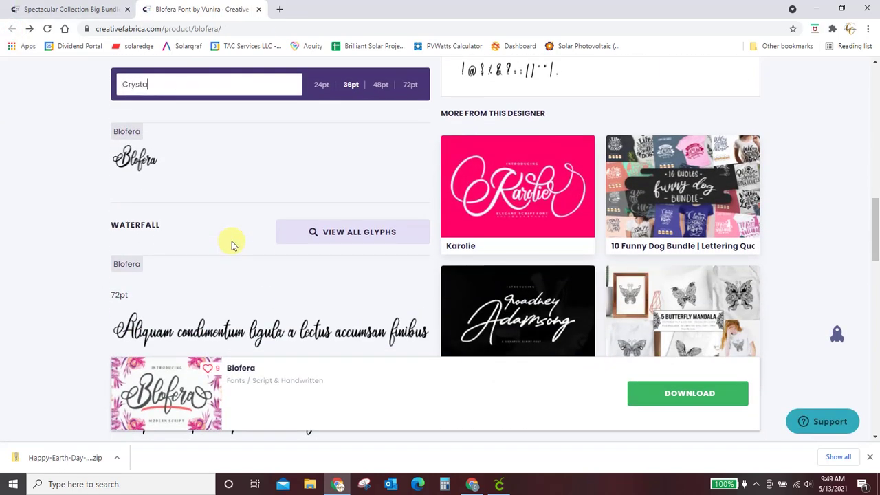
click(411, 84)
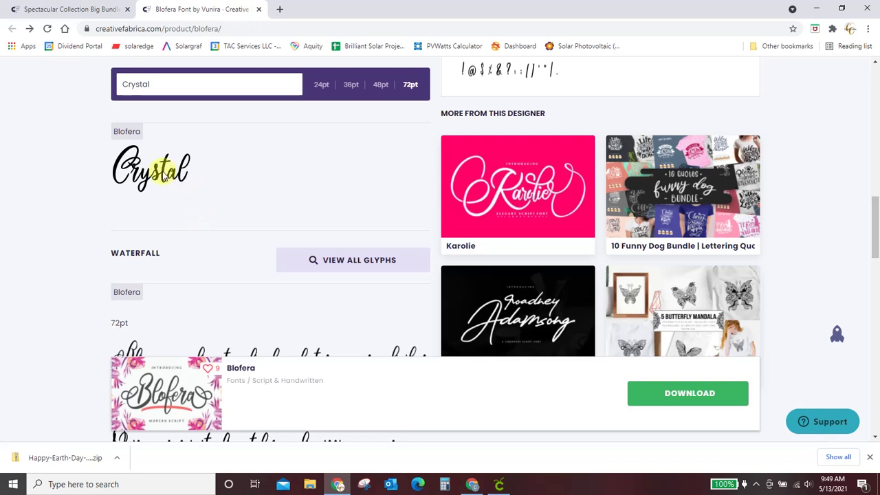
click(260, 8)
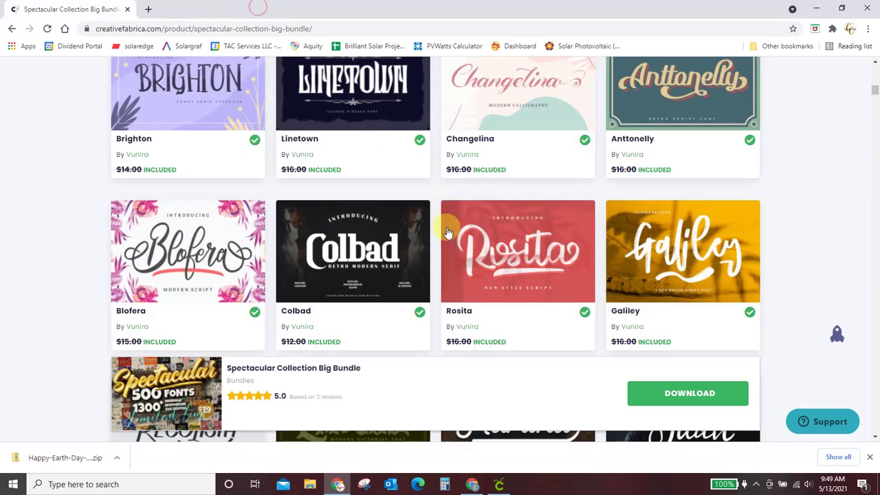
Step: Find the Abila card in the bundle's font grid and open its product page in a new tab
scroll(448, 232, down, 2)
scroll(448, 233, down, 3)
scroll(447, 232, down, 4)
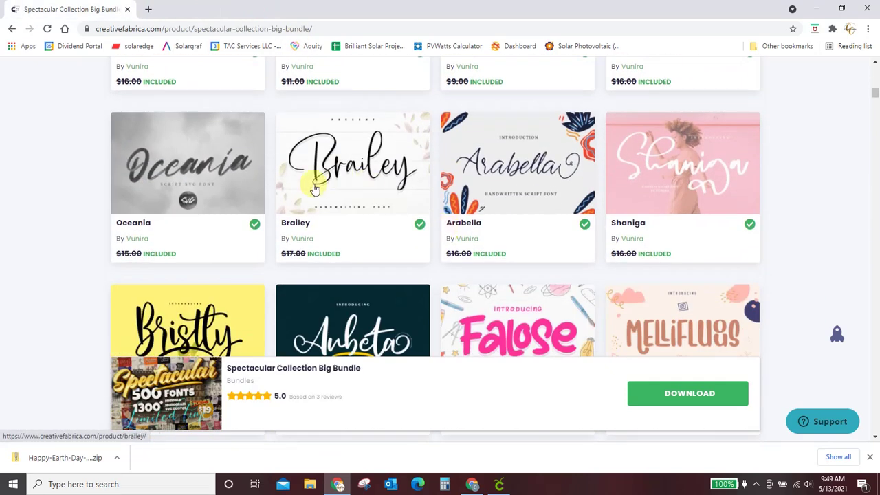
scroll(340, 177, down, 1)
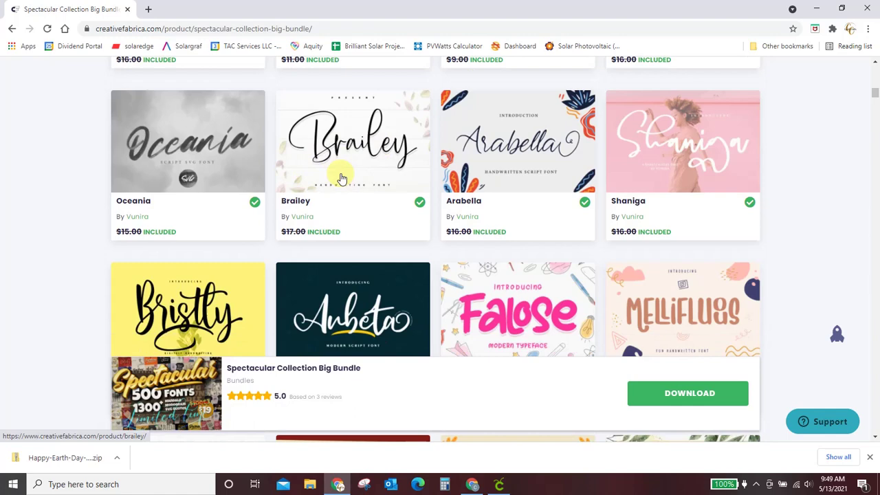
scroll(340, 178, down, 2)
scroll(360, 223, down, 1)
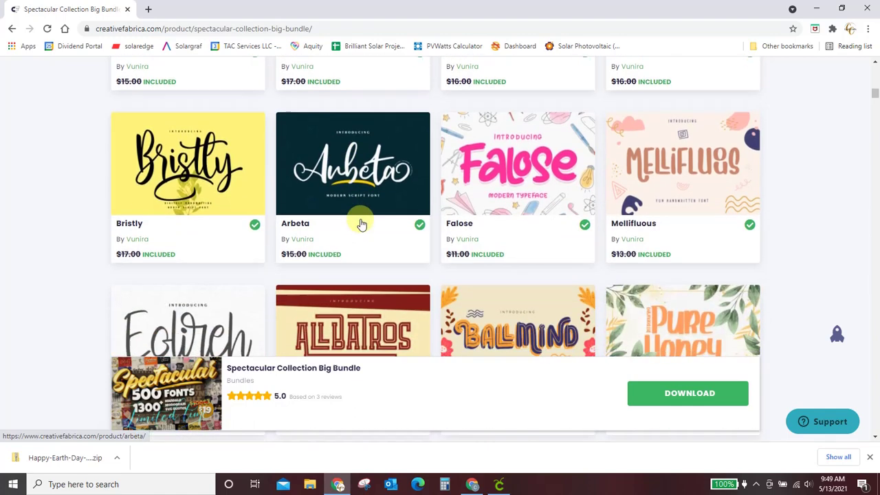
scroll(361, 224, down, 2)
scroll(361, 224, down, 3)
scroll(362, 222, down, 1)
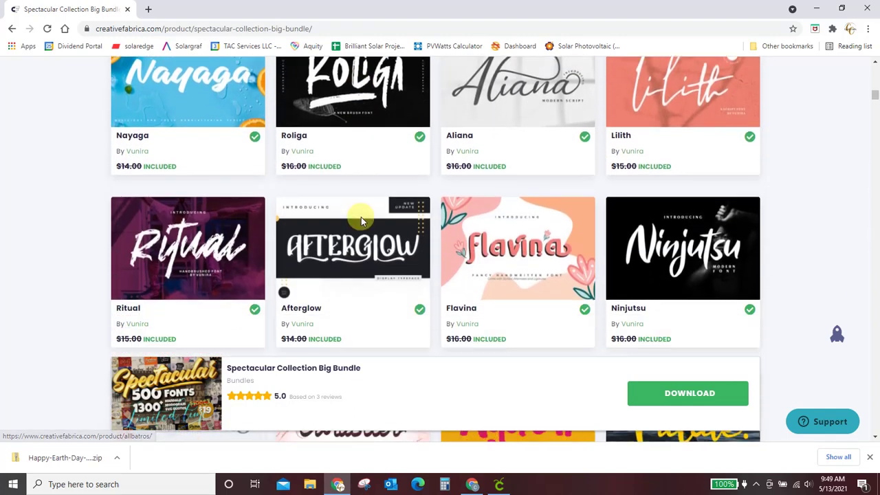
scroll(362, 221, down, 4)
scroll(362, 221, down, 3)
scroll(362, 221, down, 4)
scroll(361, 219, down, 1)
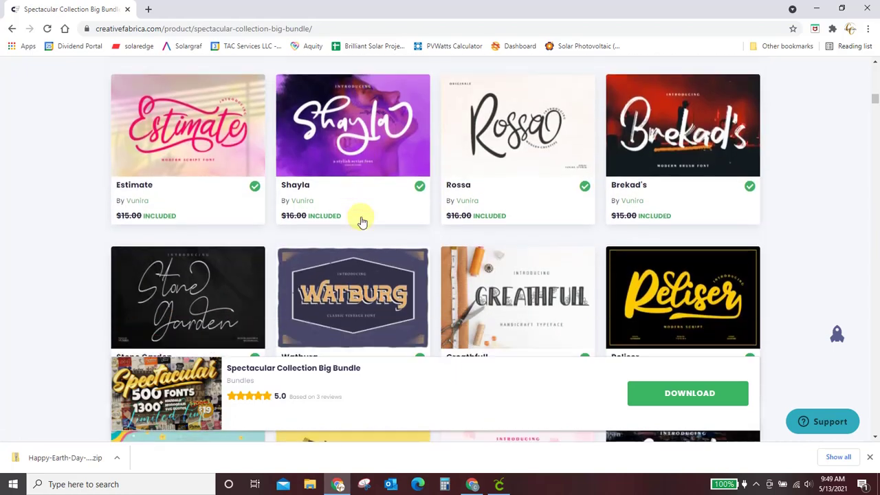
scroll(361, 219, down, 3)
scroll(361, 219, down, 2)
scroll(361, 219, down, 3)
scroll(361, 220, down, 1)
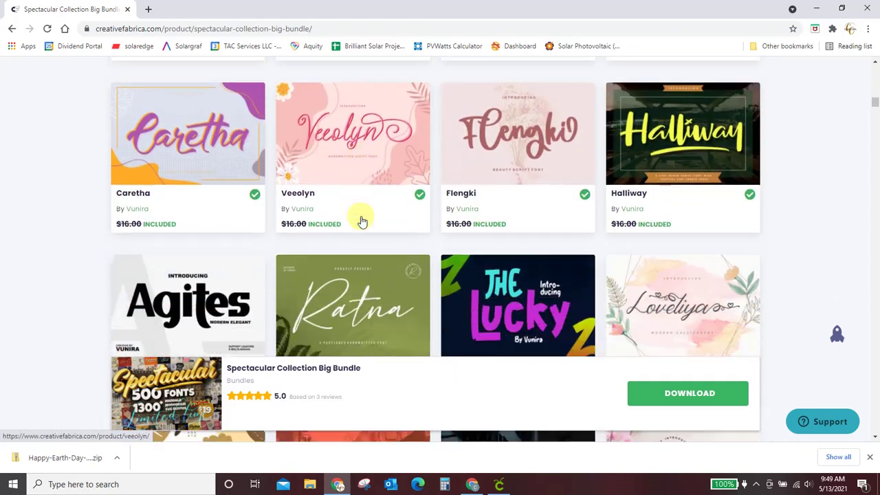
scroll(361, 220, down, 2)
scroll(361, 219, down, 3)
scroll(361, 220, down, 3)
scroll(361, 218, down, 2)
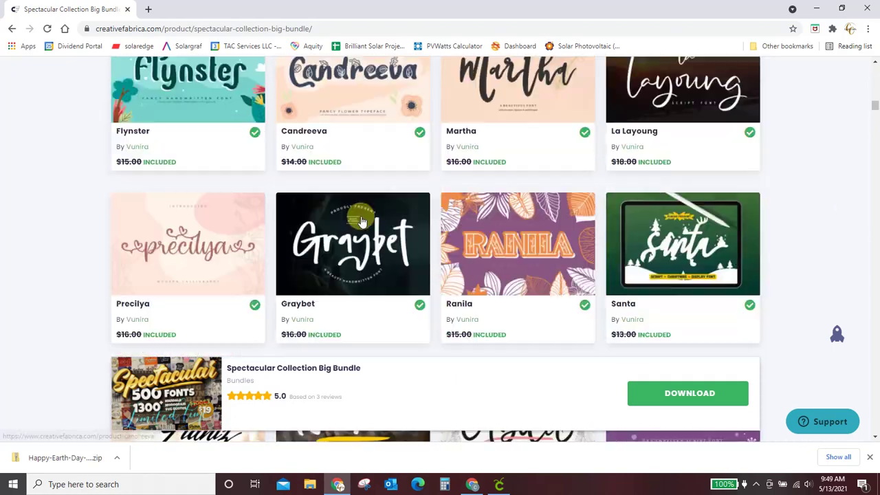
scroll(361, 218, down, 2)
scroll(361, 219, down, 3)
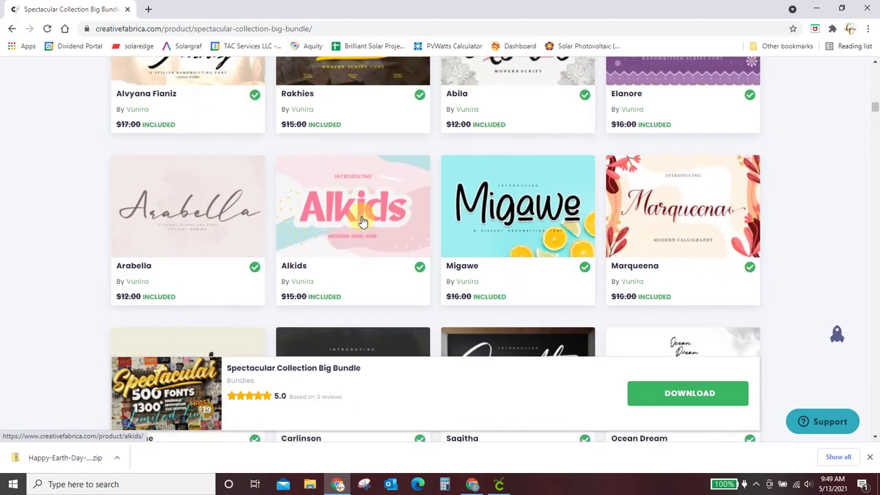
scroll(362, 221, up, 3)
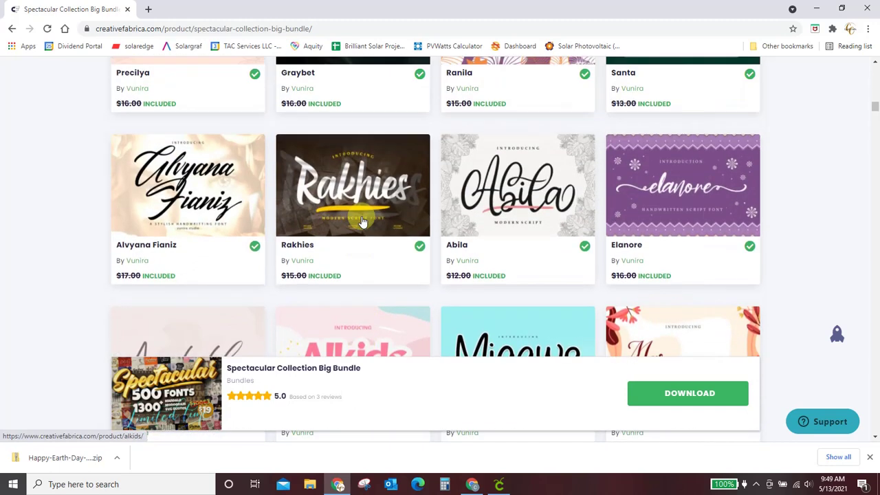
click(537, 199)
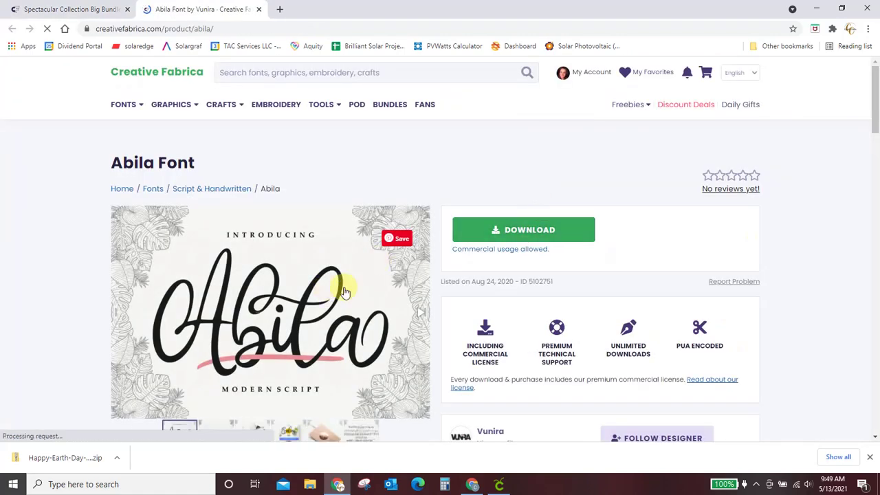
Step: Open the full View All Glyphs specimen for Abila
scroll(368, 282, down, 2)
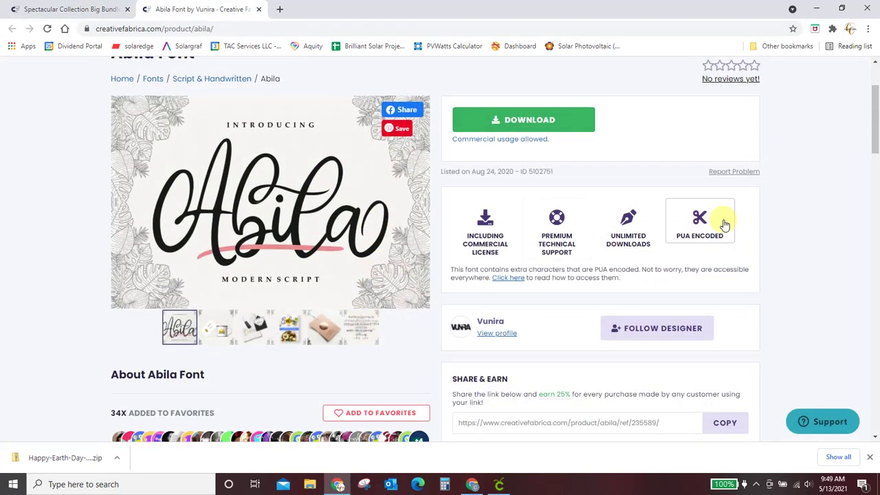
scroll(361, 229, down, 4)
scroll(361, 229, down, 4)
scroll(360, 229, down, 2)
scroll(361, 234, down, 2)
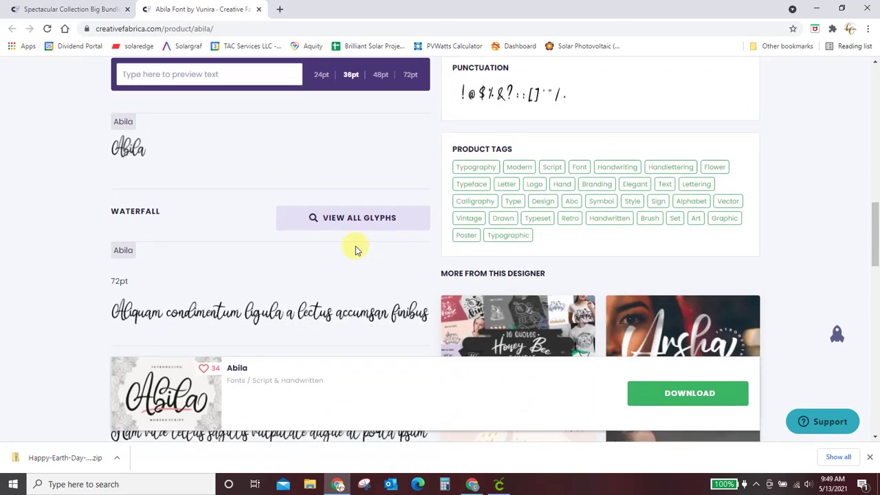
click(368, 222)
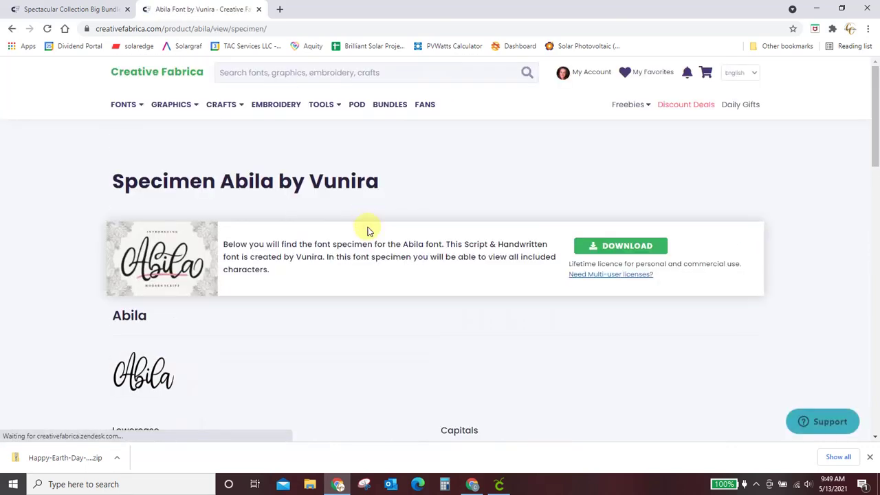
Step: Scroll through Abila's glyphs to the highlighted ligatures and alternates at the end
scroll(365, 227, down, 5)
scroll(368, 238, down, 3)
scroll(367, 237, down, 3)
scroll(371, 227, down, 1)
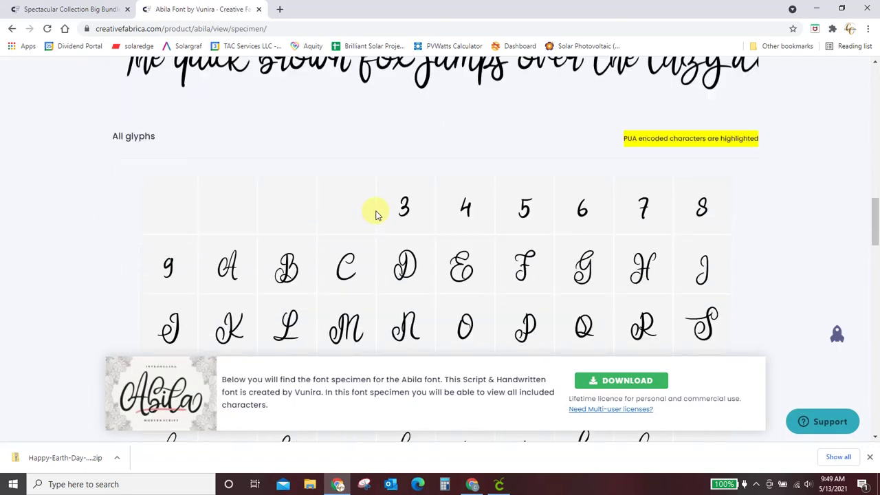
scroll(376, 211, down, 2)
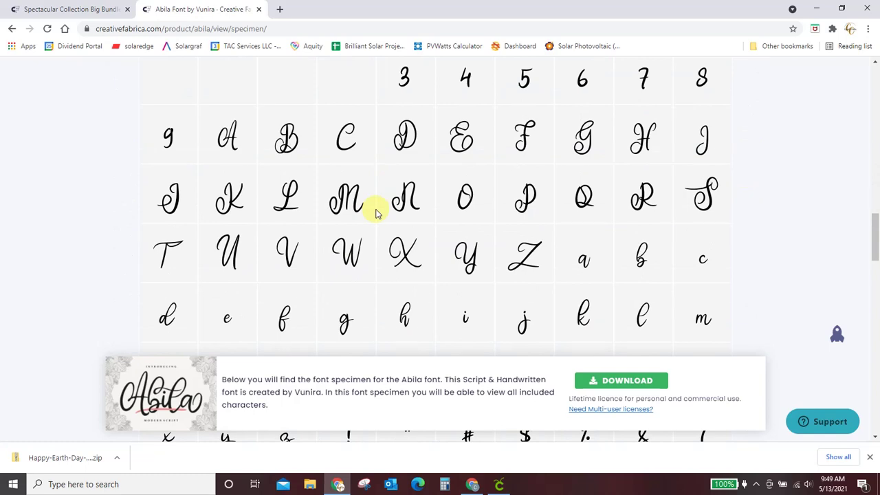
scroll(376, 213, down, 1)
scroll(376, 213, down, 2)
scroll(377, 213, down, 2)
scroll(376, 213, down, 2)
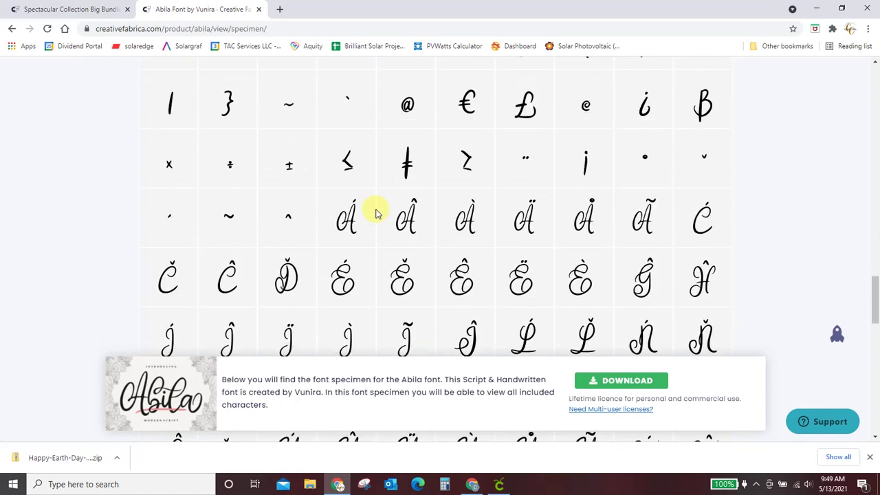
scroll(376, 213, down, 2)
scroll(376, 213, down, 2)
scroll(376, 213, down, 3)
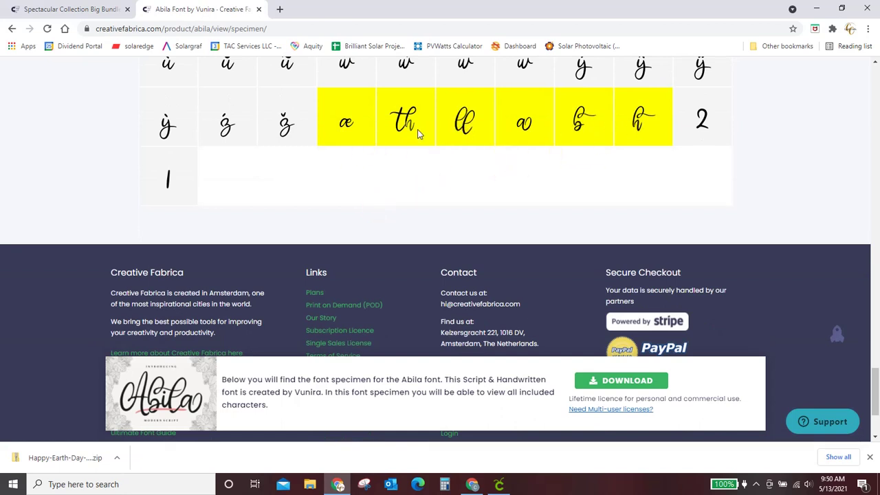
click(259, 9)
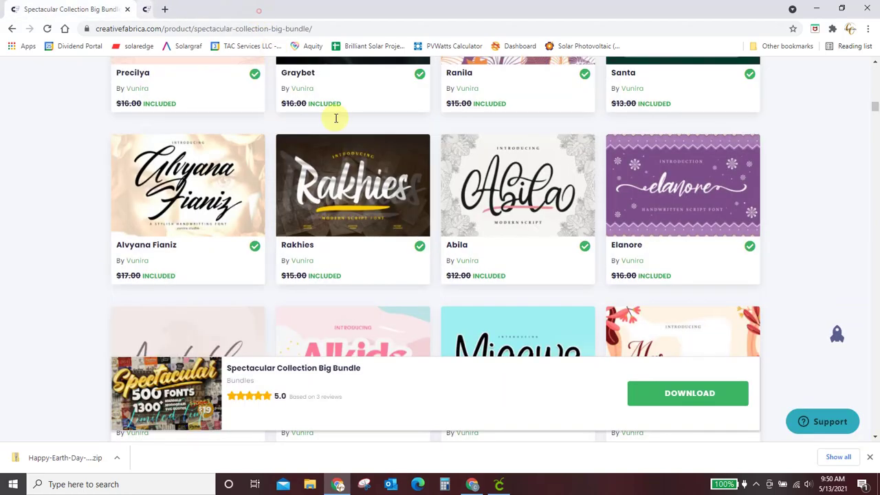
scroll(487, 228, down, 3)
scroll(485, 232, down, 2)
scroll(488, 236, down, 1)
scroll(487, 235, down, 4)
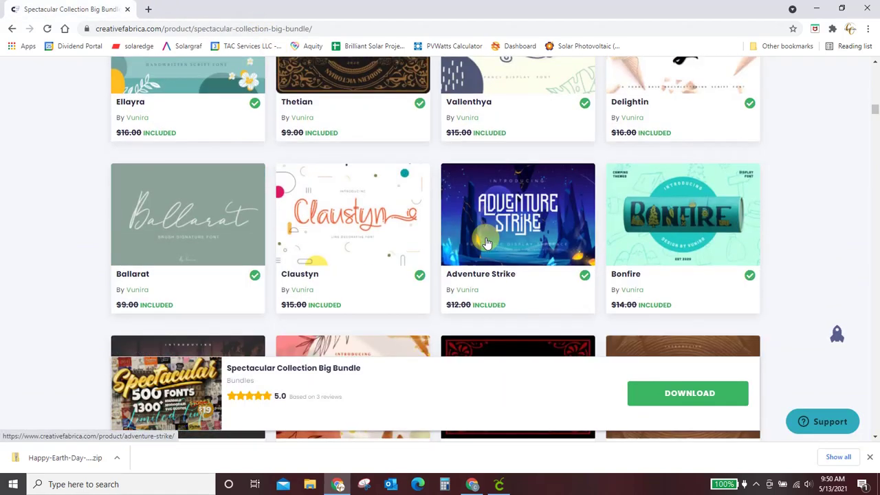
scroll(485, 240, down, 3)
scroll(484, 237, down, 5)
scroll(486, 241, down, 2)
scroll(482, 237, down, 1)
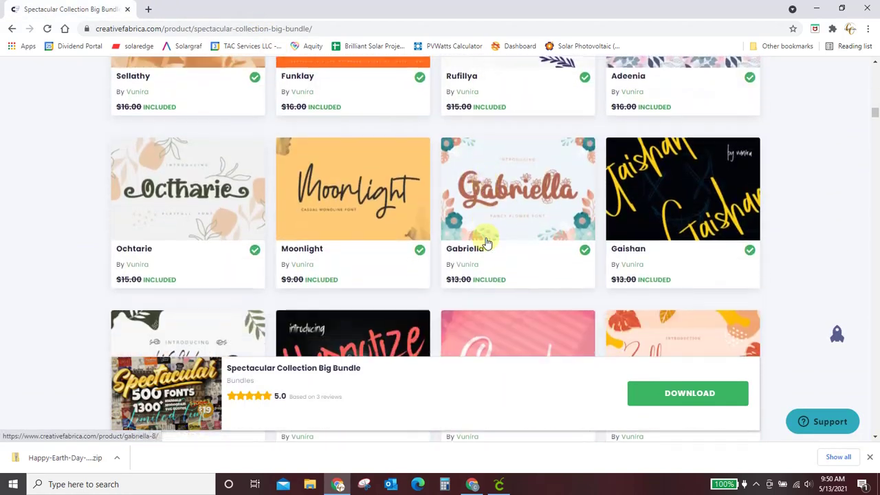
scroll(485, 240, down, 1)
scroll(485, 240, down, 1)
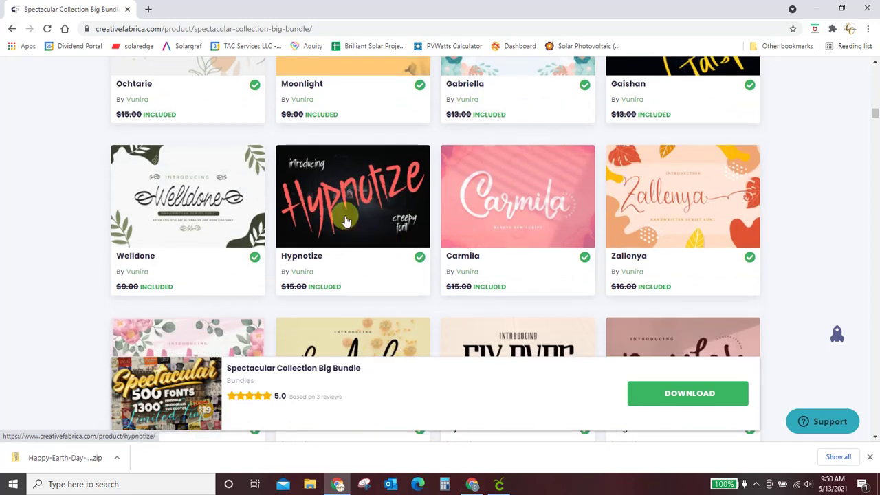
scroll(423, 225, down, 2)
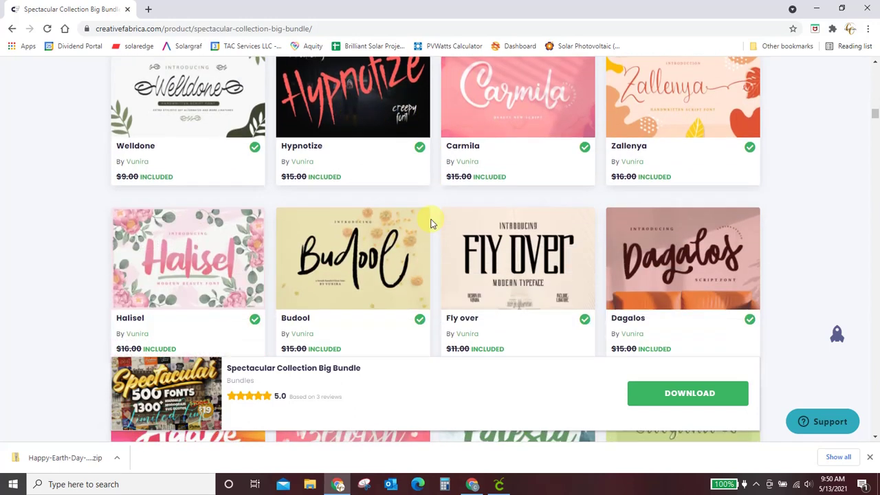
scroll(431, 222, down, 1)
scroll(431, 222, down, 1)
scroll(431, 222, down, 2)
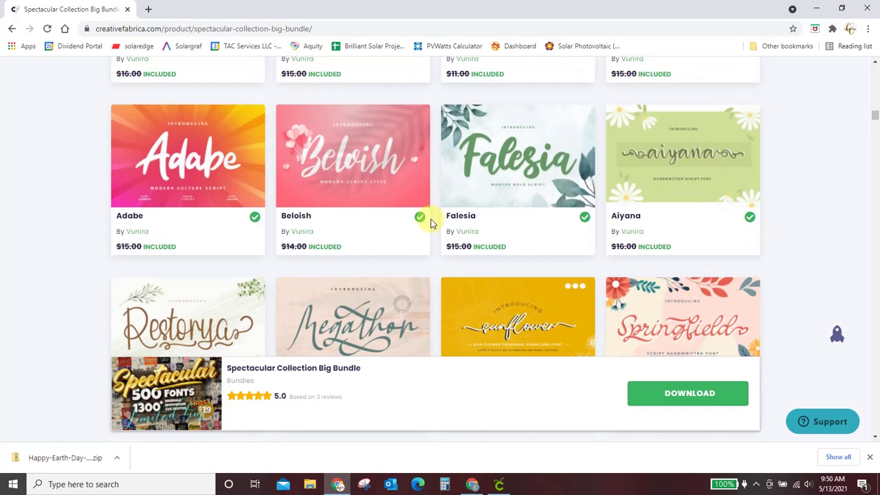
scroll(431, 222, down, 2)
scroll(431, 222, down, 2)
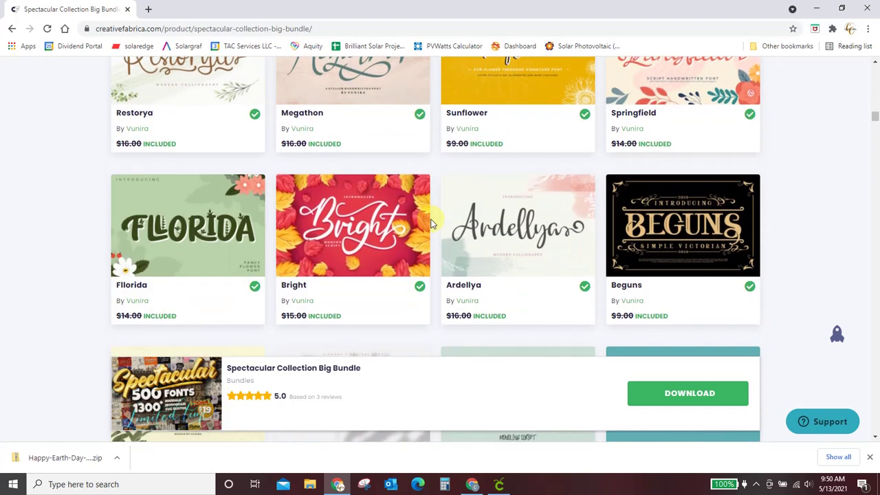
scroll(431, 222, down, 2)
scroll(431, 222, down, 2)
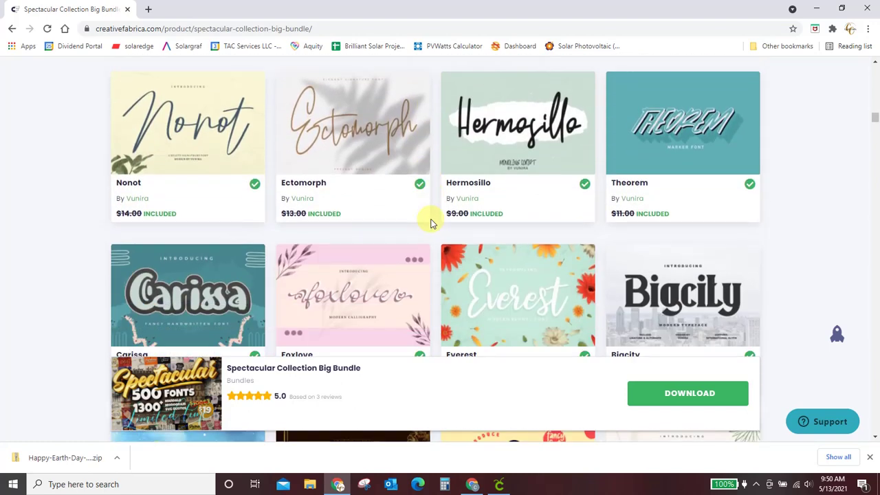
scroll(431, 222, down, 2)
scroll(431, 222, down, 2)
scroll(431, 222, down, 1)
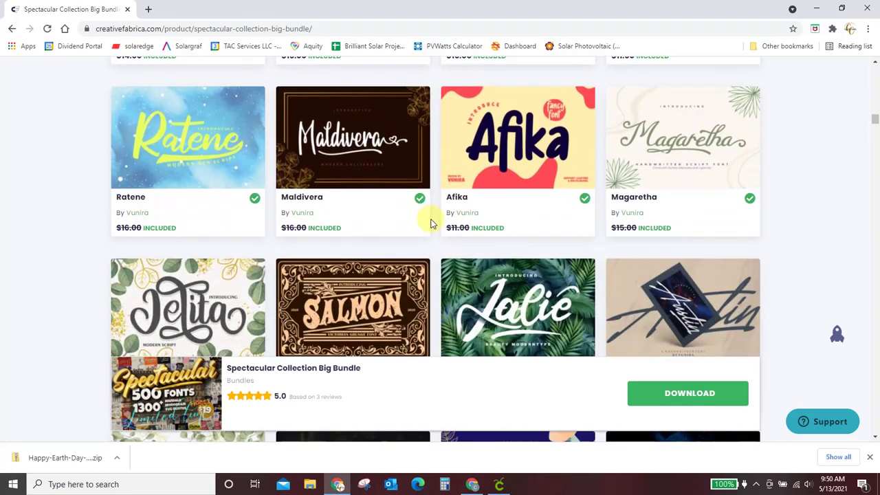
scroll(431, 222, down, 1)
scroll(430, 222, down, 2)
scroll(428, 220, down, 2)
scroll(429, 218, up, 2)
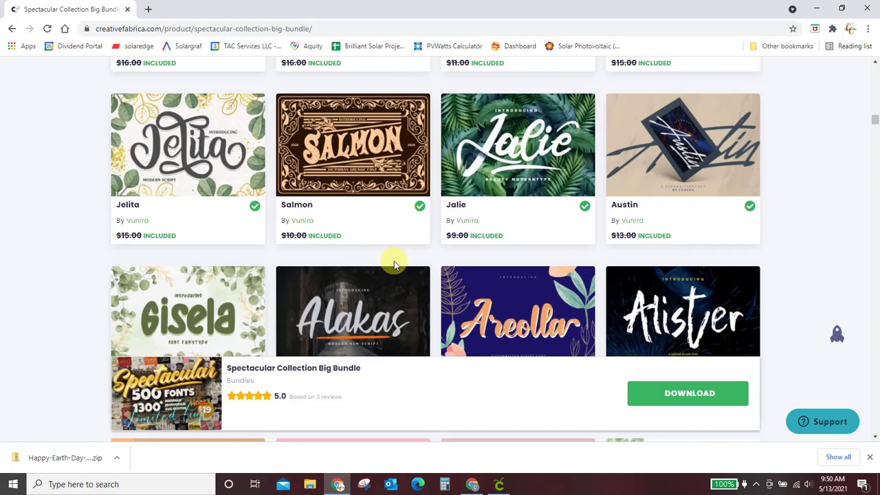
scroll(394, 263, down, 3)
scroll(433, 247, down, 3)
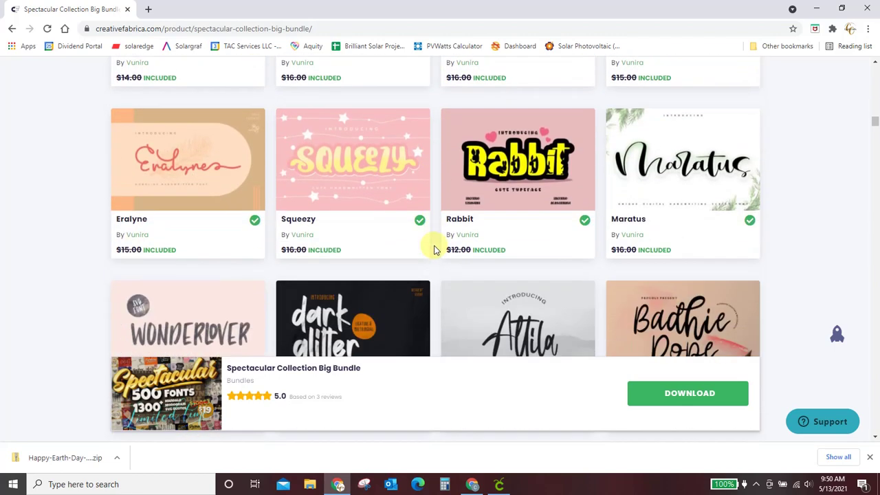
scroll(433, 250, down, 1)
scroll(434, 249, down, 2)
scroll(437, 249, down, 1)
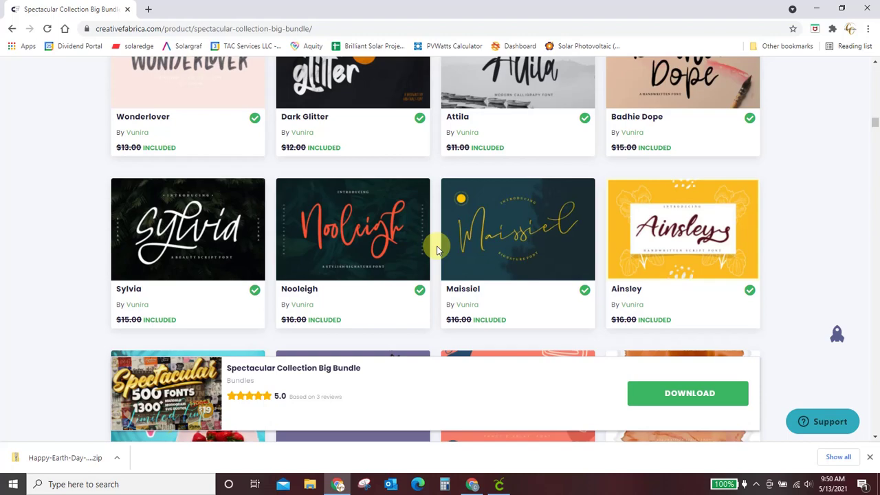
scroll(437, 249, down, 2)
scroll(435, 246, down, 1)
scroll(433, 247, down, 2)
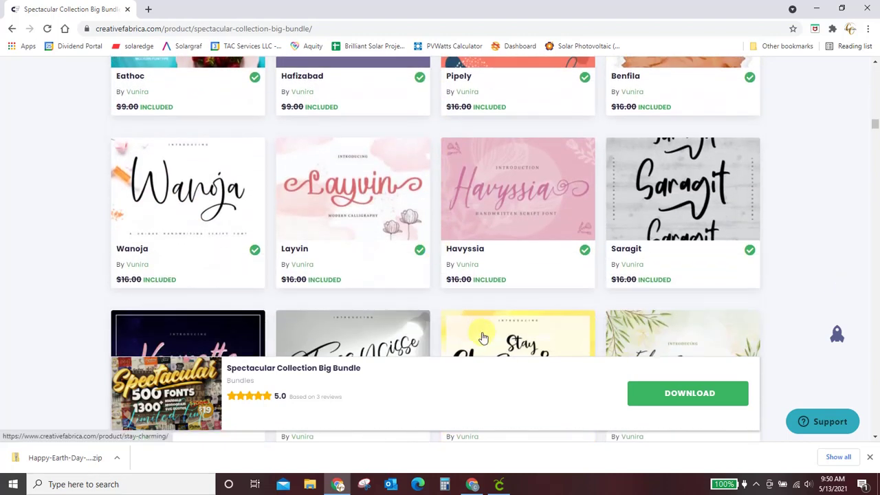
scroll(501, 305, down, 1)
scroll(515, 269, down, 1)
scroll(514, 268, down, 3)
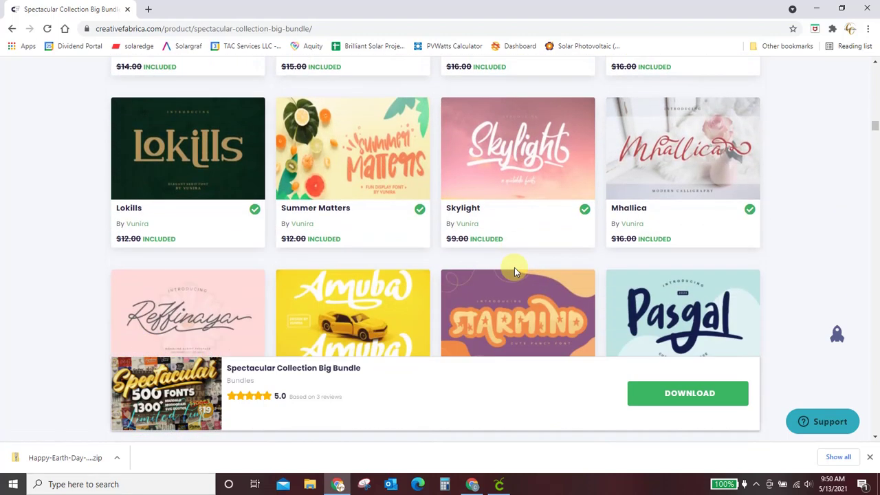
scroll(514, 268, down, 1)
scroll(514, 267, down, 2)
scroll(514, 268, down, 3)
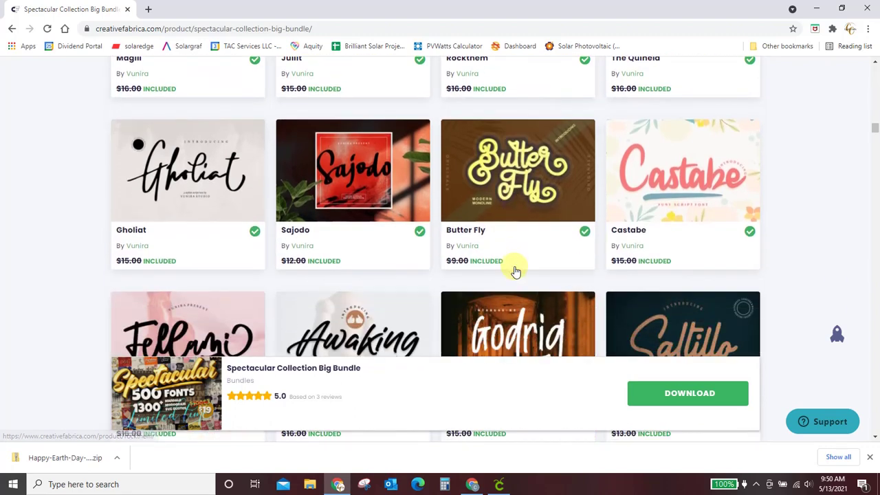
scroll(515, 270, down, 3)
scroll(516, 270, down, 1)
scroll(516, 270, down, 2)
scroll(516, 270, down, 1)
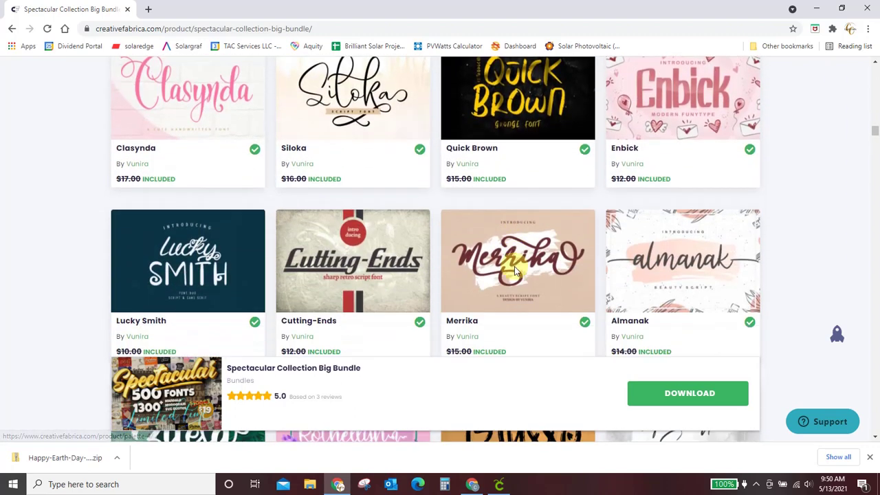
scroll(385, 224, up, 1)
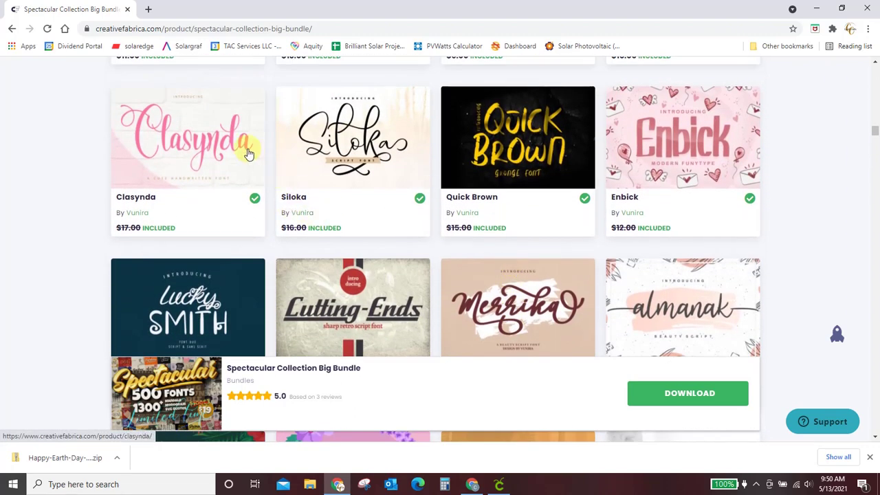
scroll(504, 250, down, 3)
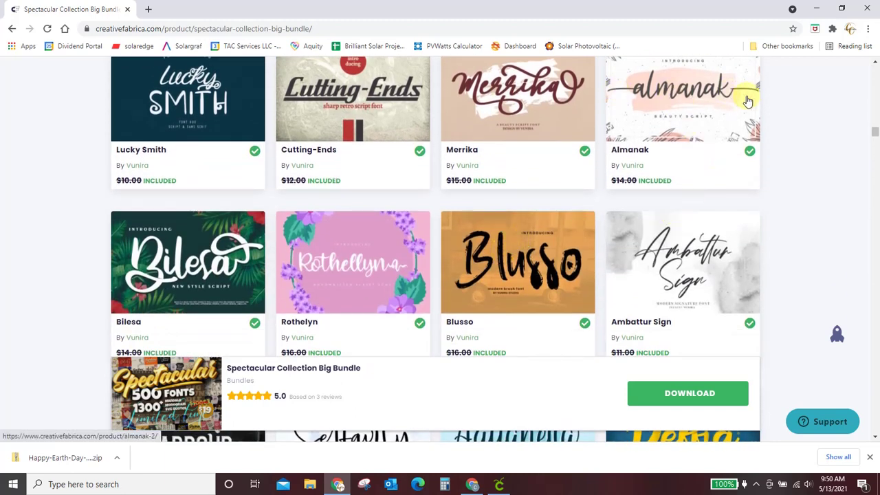
scroll(700, 110, up, 1)
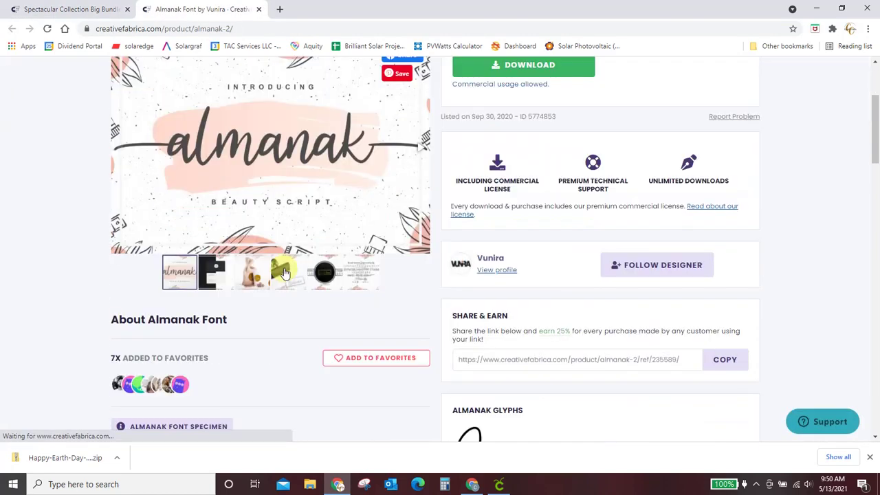
Step: Open the full View All Glyphs specimen for Almanak
scroll(285, 275, down, 3)
scroll(284, 271, down, 3)
Step: Scroll through Almanak's glyphs to the highlighted ligatures, then back up
scroll(306, 257, down, 2)
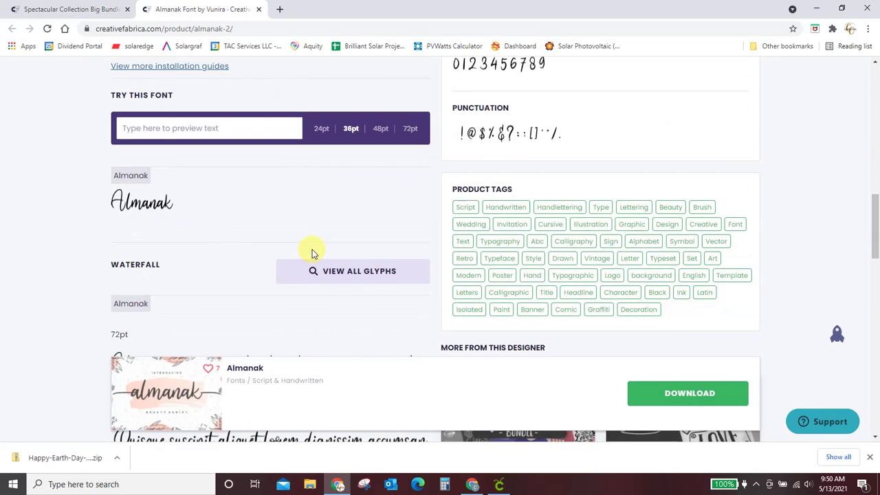
click(363, 274)
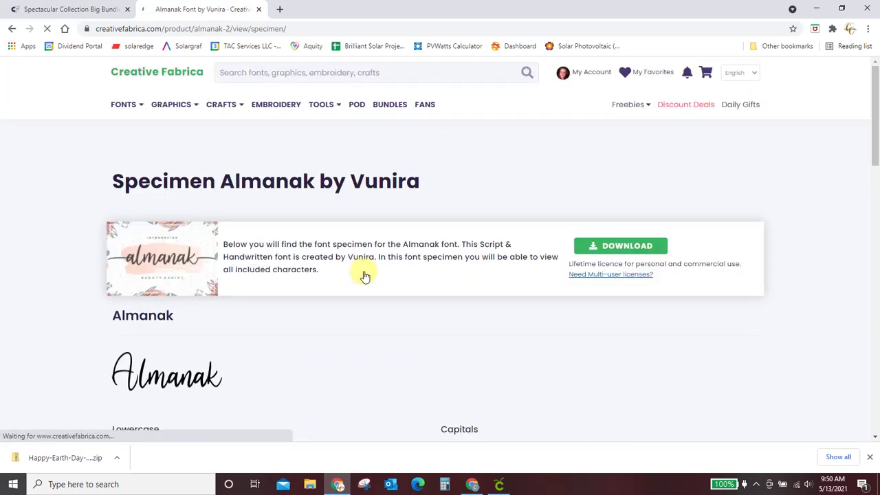
scroll(378, 272, down, 2)
scroll(385, 261, down, 4)
scroll(377, 241, down, 5)
scroll(385, 223, down, 3)
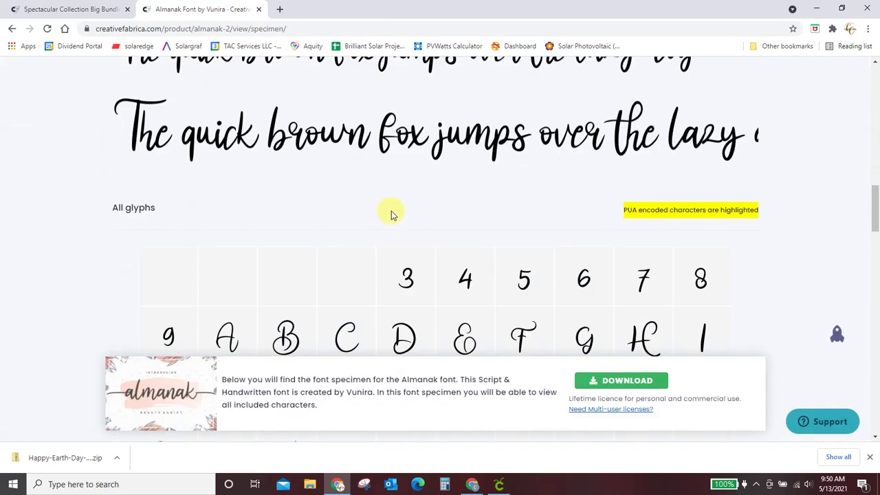
scroll(391, 212, down, 4)
scroll(392, 209, down, 3)
scroll(391, 209, down, 2)
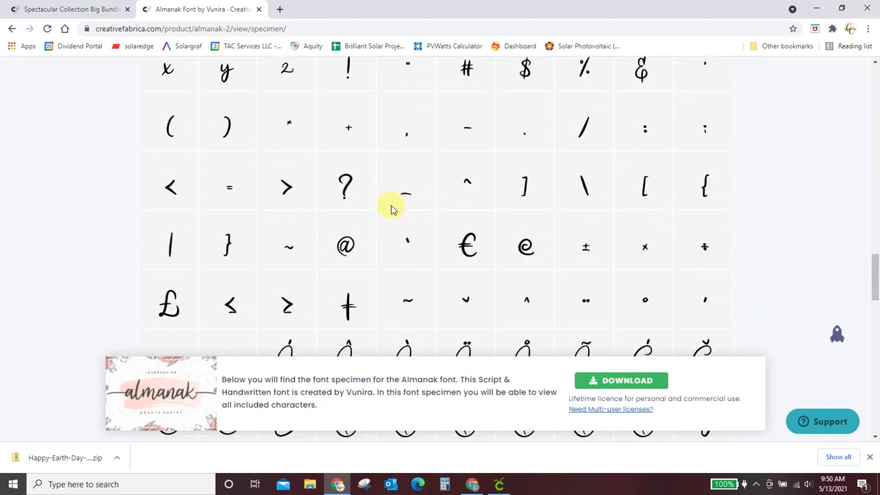
scroll(392, 209, down, 2)
scroll(391, 209, down, 3)
scroll(392, 210, down, 3)
scroll(391, 210, down, 3)
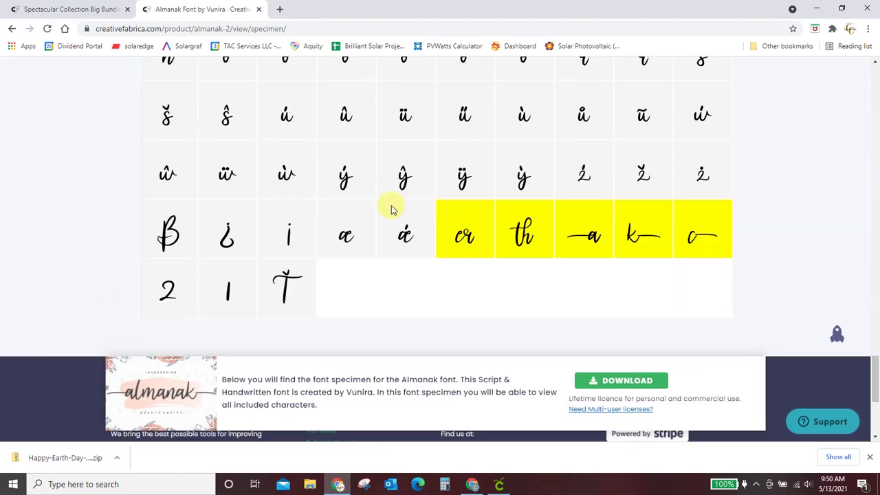
scroll(391, 210, down, 1)
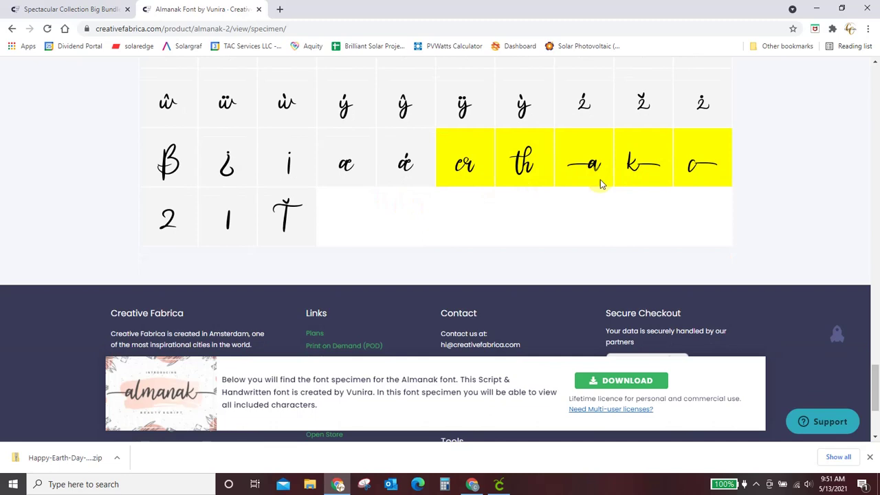
scroll(558, 195, up, 2)
scroll(558, 195, up, 2)
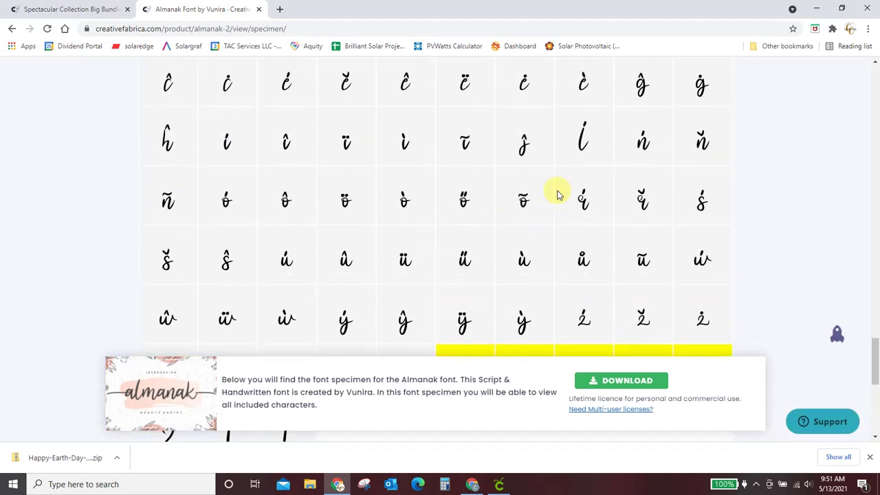
scroll(558, 194, up, 3)
scroll(558, 194, up, 4)
scroll(462, 210, up, 3)
scroll(318, 180, up, 4)
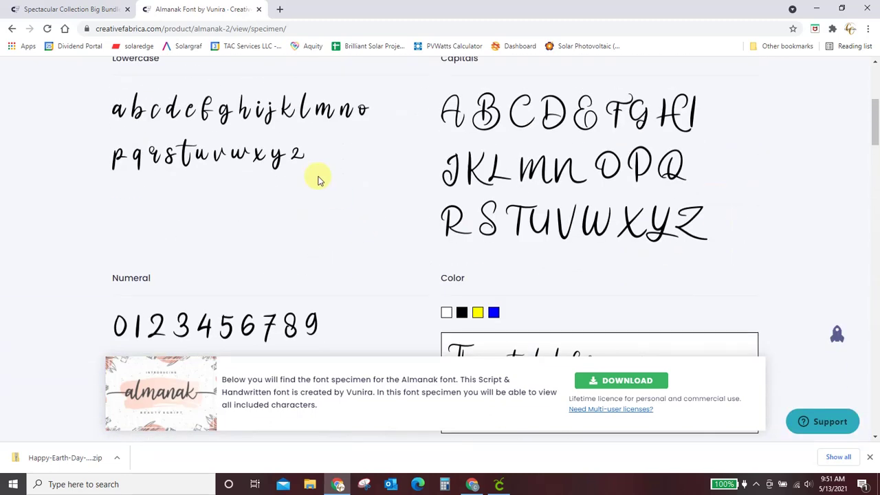
click(260, 9)
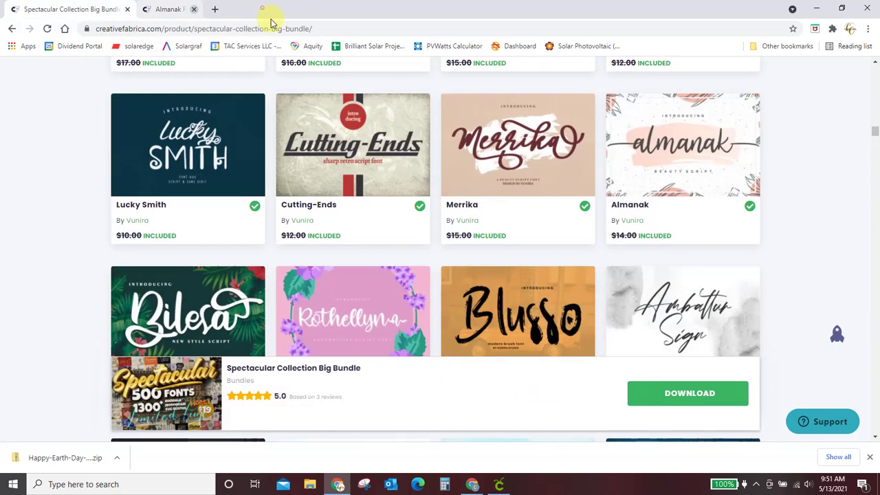
scroll(466, 184, down, 1)
scroll(466, 184, down, 3)
scroll(466, 184, down, 3)
scroll(466, 184, down, 3)
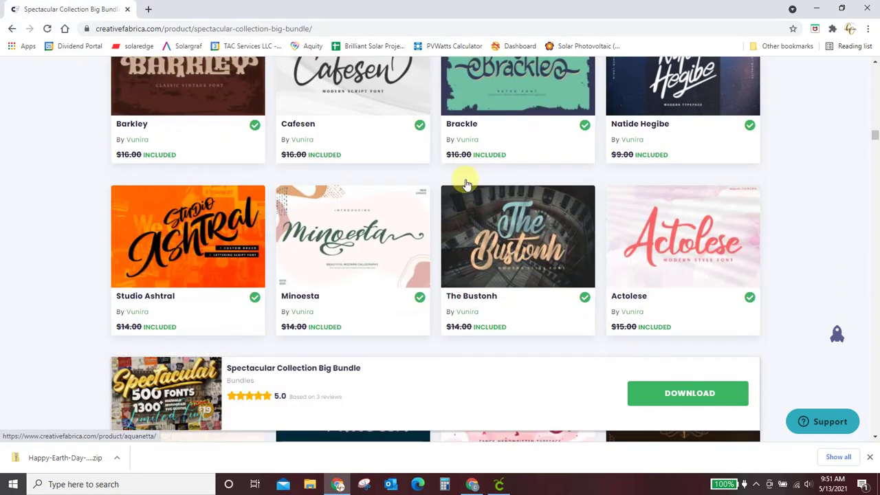
scroll(466, 185, down, 3)
scroll(466, 185, down, 3)
scroll(466, 191, down, 3)
scroll(466, 192, down, 2)
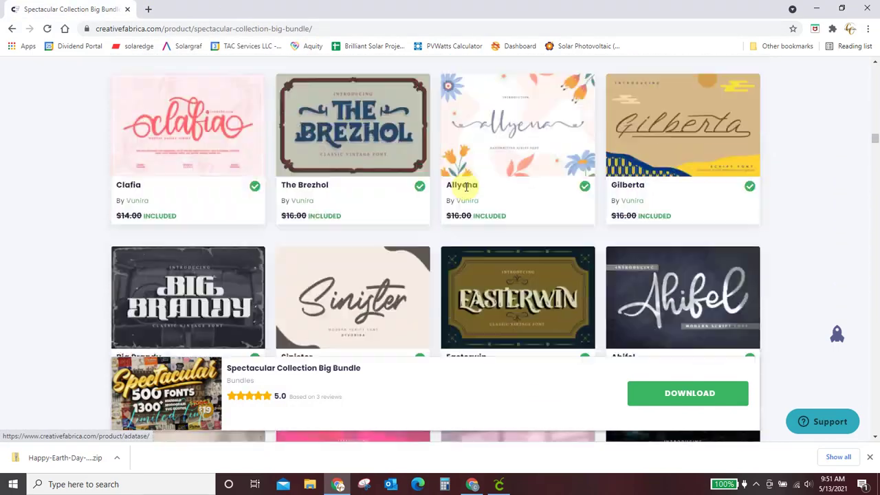
scroll(466, 191, down, 2)
scroll(466, 191, down, 4)
scroll(467, 191, down, 3)
scroll(466, 191, down, 4)
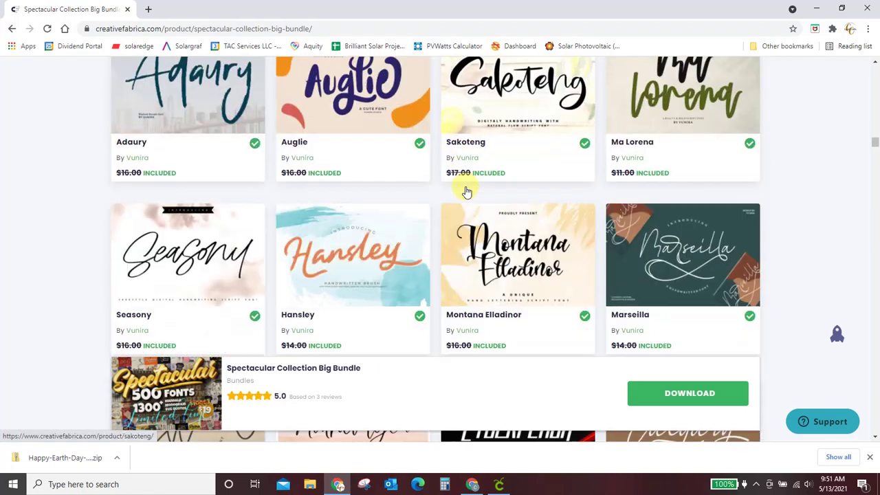
scroll(466, 191, down, 4)
scroll(466, 191, down, 2)
scroll(466, 191, down, 5)
scroll(466, 191, down, 4)
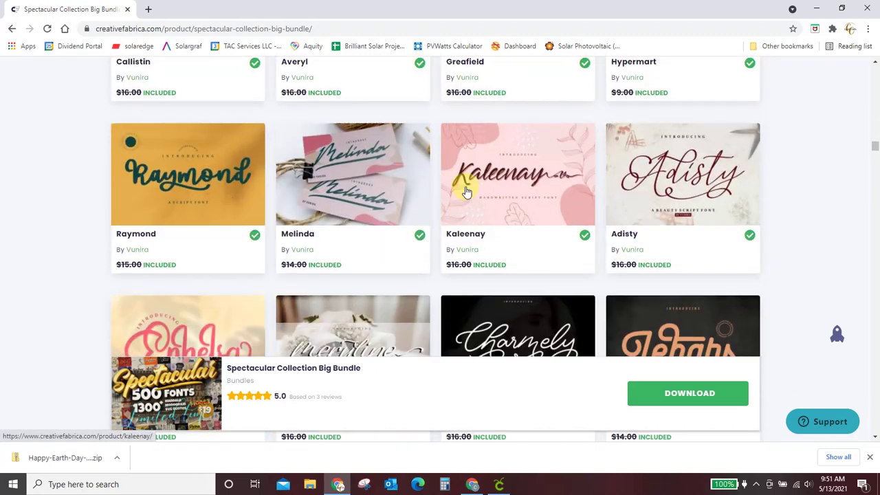
scroll(466, 191, down, 4)
scroll(466, 191, down, 4)
scroll(466, 192, down, 4)
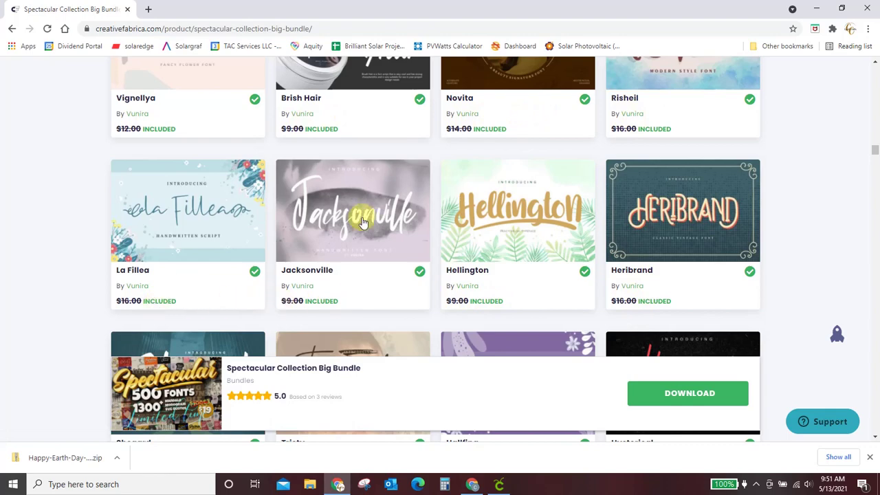
scroll(371, 219, down, 3)
scroll(371, 218, down, 4)
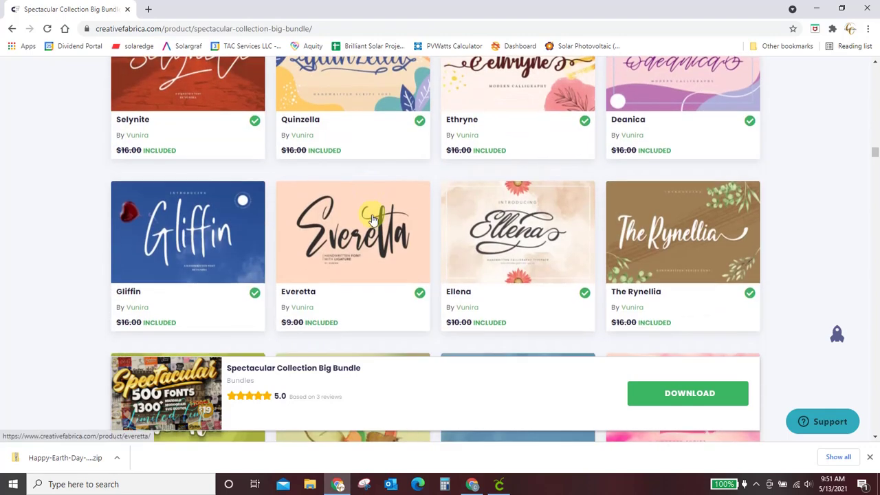
scroll(372, 219, down, 4)
scroll(372, 219, down, 3)
scroll(372, 219, down, 3)
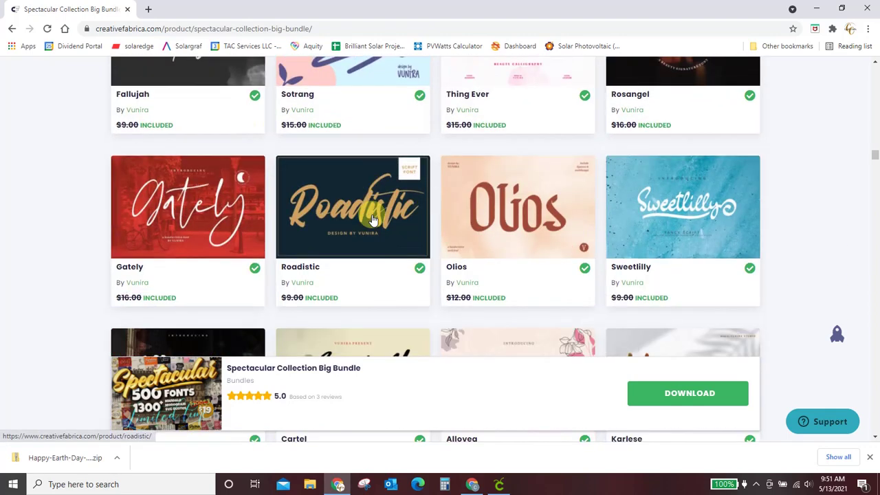
scroll(371, 218, down, 4)
scroll(372, 219, down, 2)
scroll(372, 218, down, 1)
scroll(372, 219, down, 3)
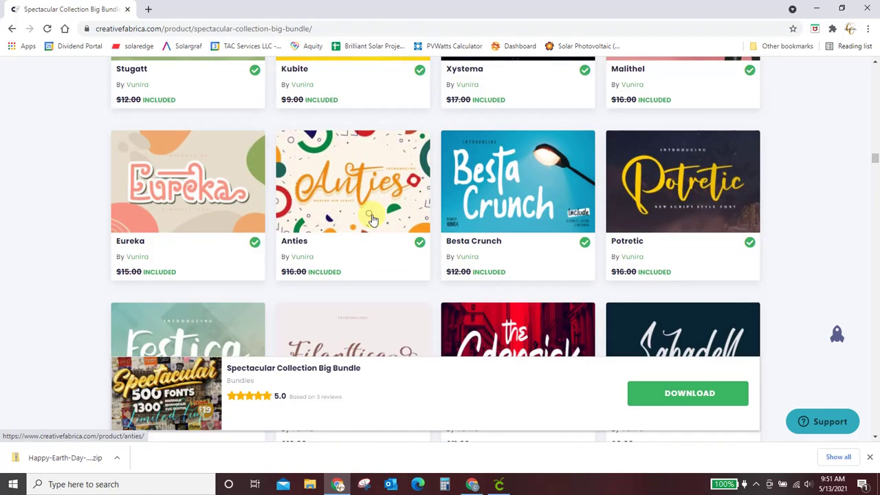
scroll(372, 219, down, 3)
scroll(371, 220, down, 1)
scroll(371, 224, down, 4)
scroll(371, 227, down, 4)
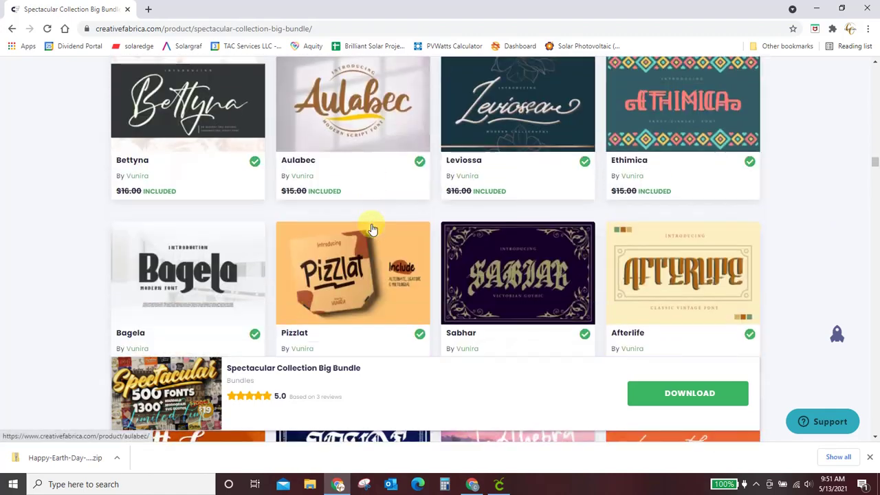
scroll(371, 229, down, 2)
scroll(371, 229, down, 3)
scroll(371, 229, down, 3)
scroll(372, 231, down, 4)
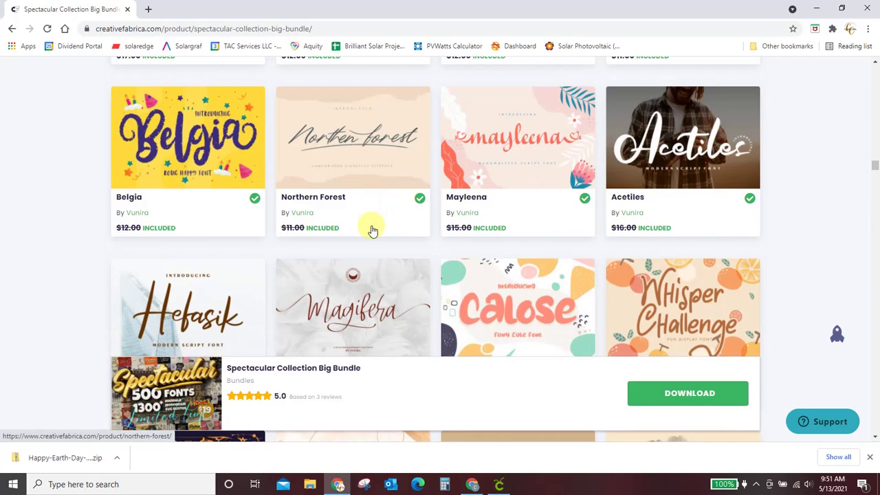
scroll(372, 229, down, 5)
scroll(371, 229, down, 5)
scroll(371, 229, down, 5)
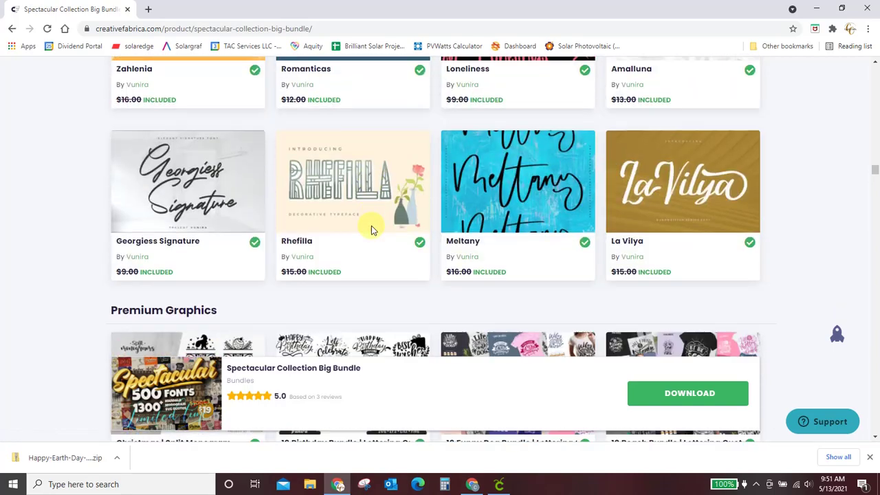
scroll(371, 228, down, 5)
scroll(371, 230, up, 3)
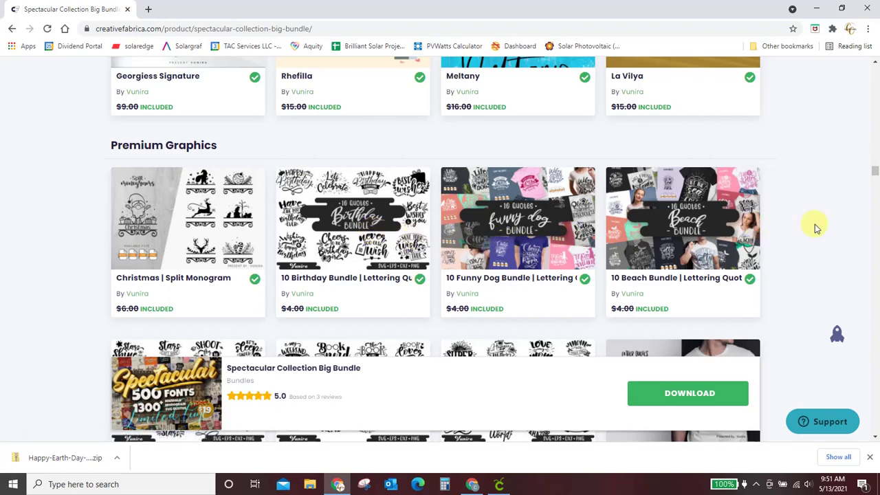
scroll(206, 220, down, 3)
scroll(261, 232, down, 2)
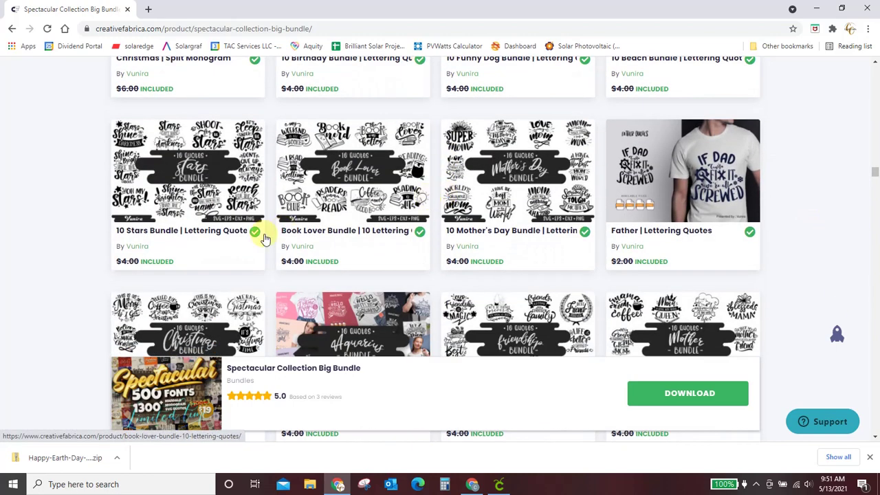
scroll(282, 249, down, 2)
scroll(282, 249, down, 3)
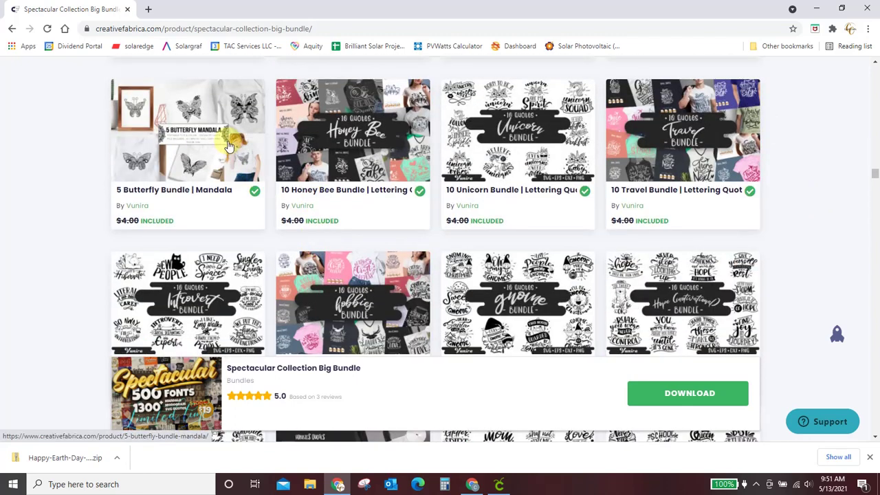
scroll(229, 147, down, 2)
scroll(232, 147, down, 1)
scroll(363, 168, down, 1)
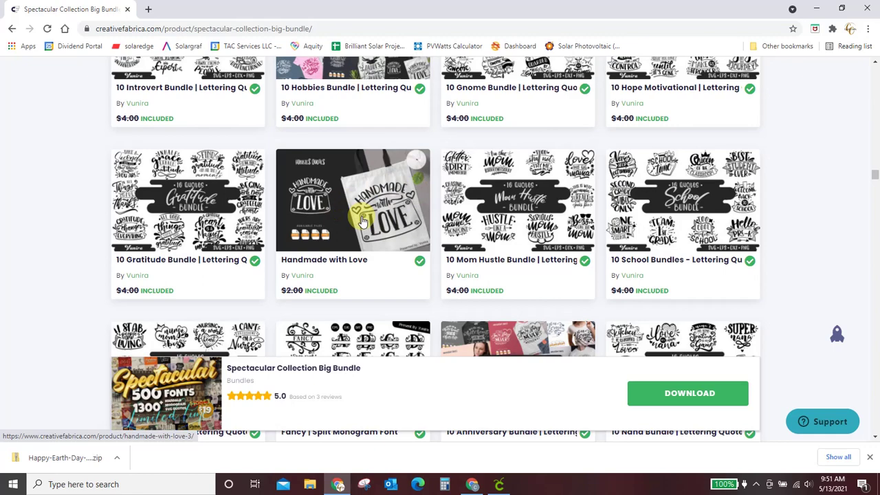
scroll(363, 222, down, 2)
scroll(362, 222, down, 2)
scroll(362, 221, down, 1)
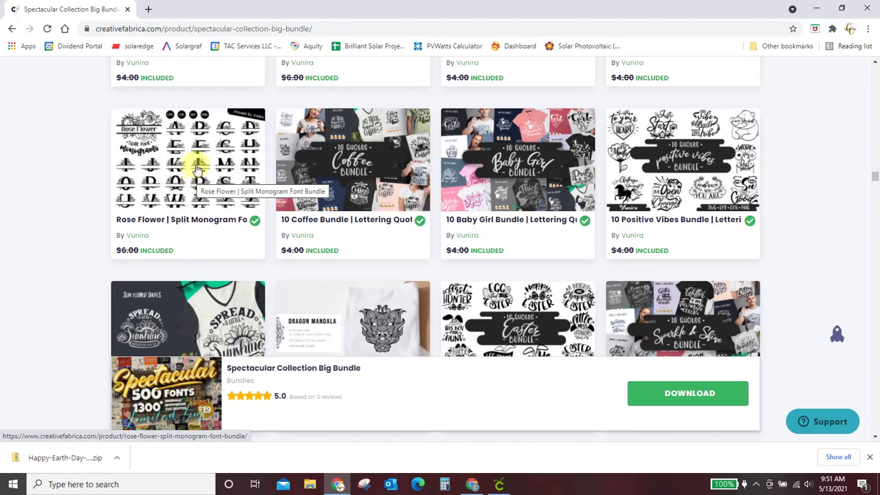
scroll(197, 169, down, 3)
scroll(198, 168, down, 2)
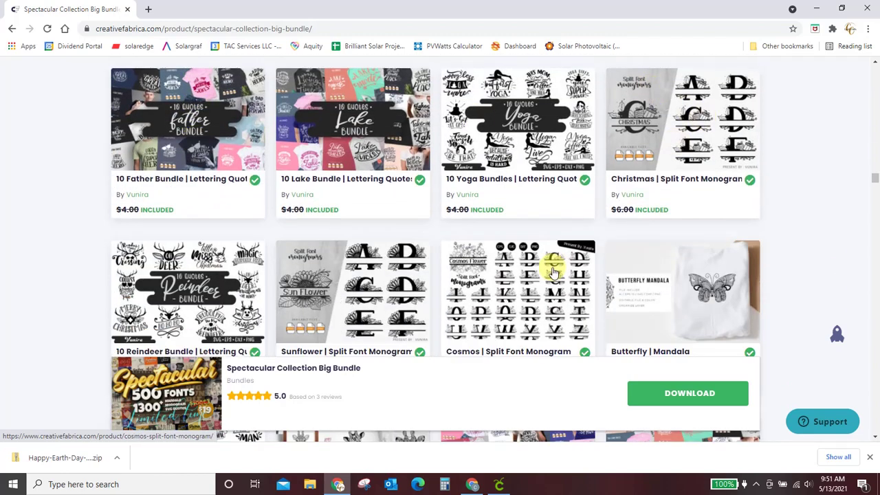
scroll(364, 289, down, 2)
scroll(367, 287, down, 2)
scroll(369, 286, down, 2)
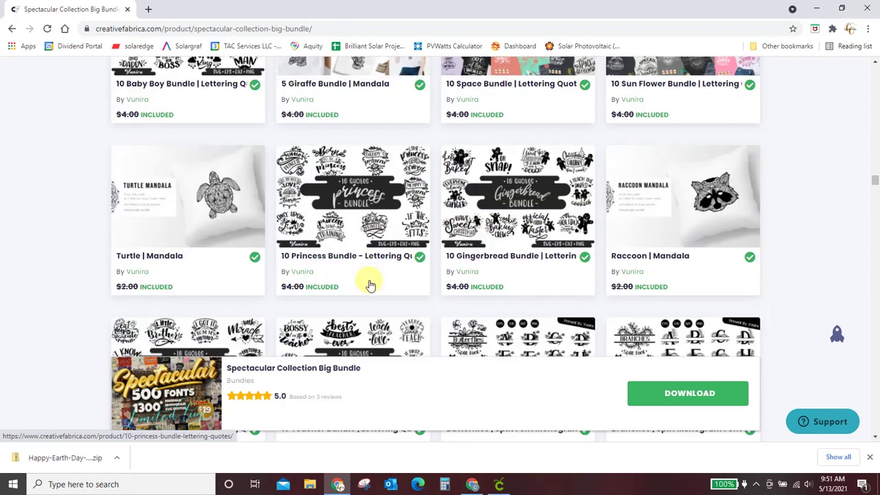
scroll(368, 283, down, 1)
scroll(368, 282, down, 2)
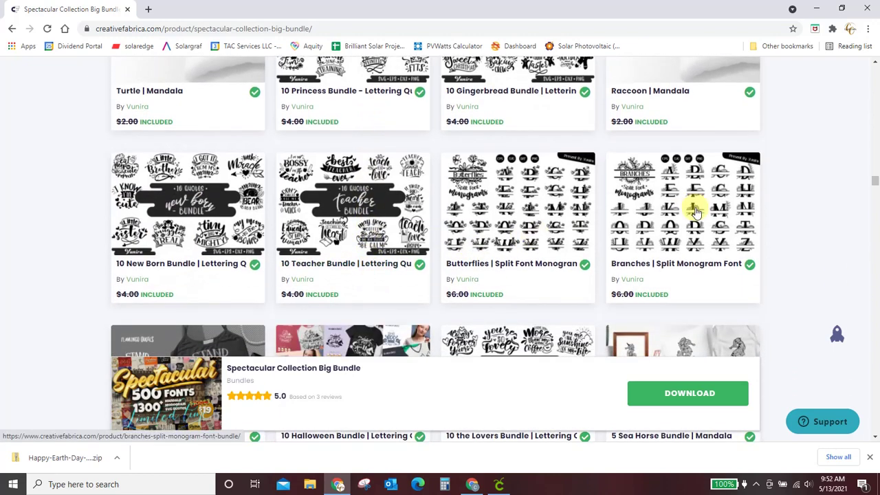
scroll(533, 225, down, 2)
scroll(538, 227, down, 2)
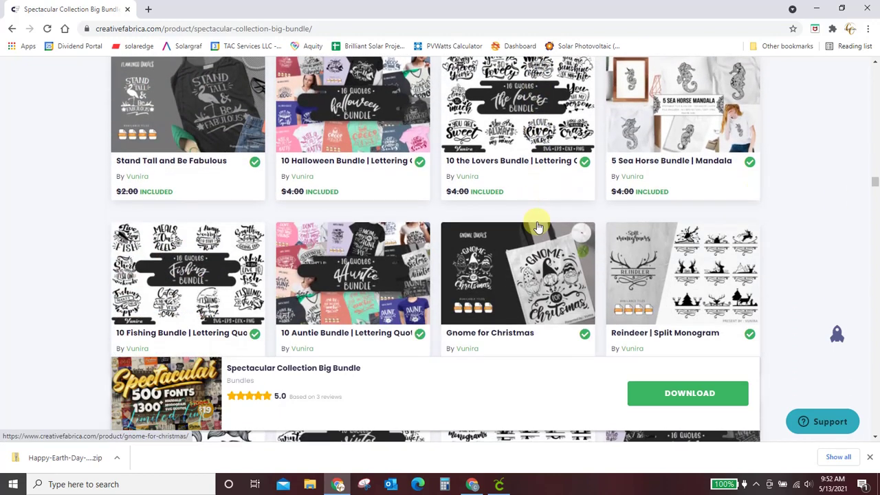
scroll(538, 227, down, 2)
scroll(538, 227, down, 2)
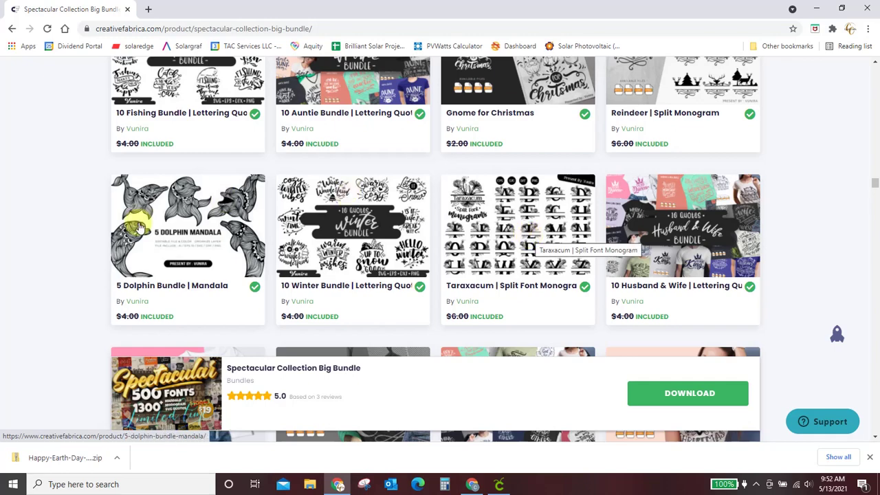
scroll(200, 229, down, 3)
scroll(233, 230, down, 2)
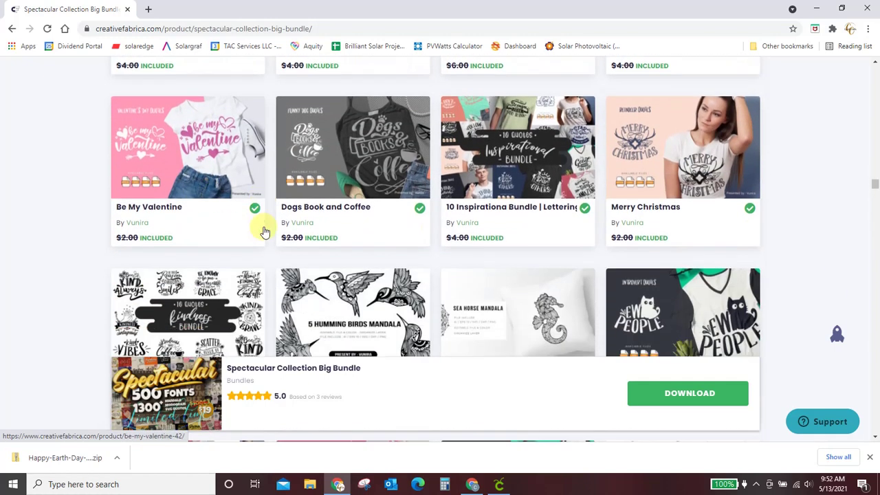
scroll(340, 231, down, 3)
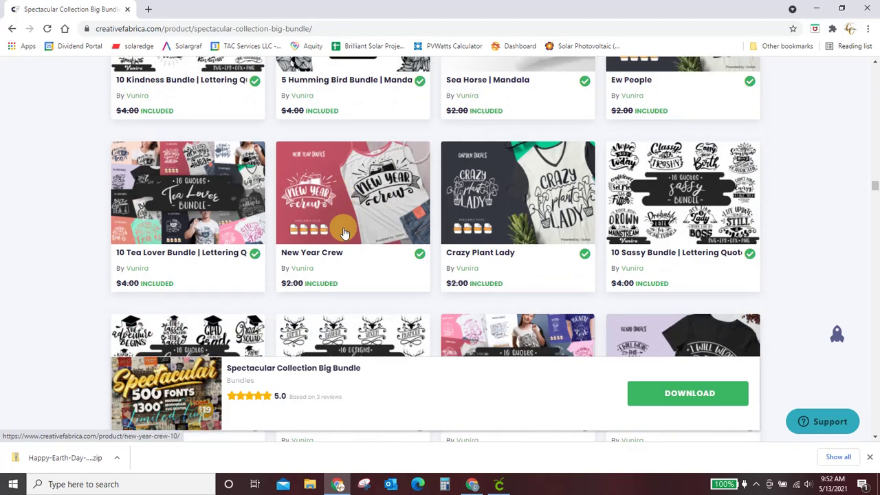
Step: Scroll the Big Bundle grid past Beach Girl and Humming Bird Mandala to the 10 Earth Day Bundle listing
scroll(345, 231, down, 2)
scroll(354, 214, down, 2)
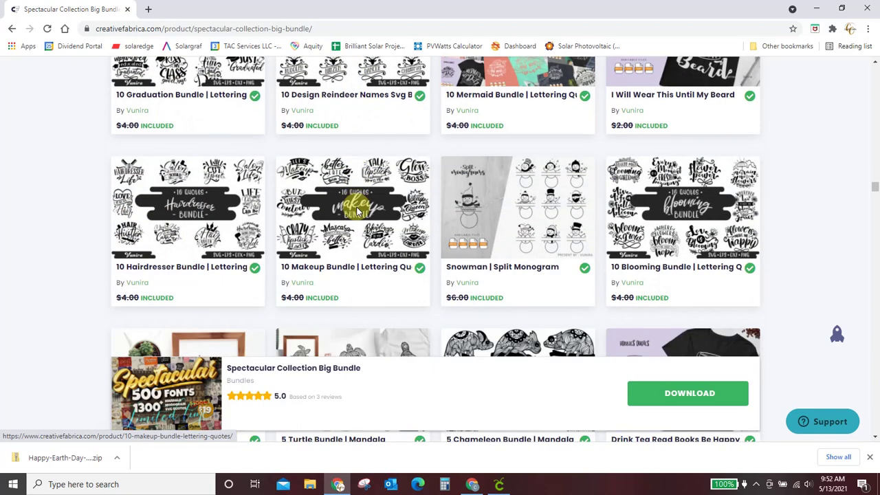
scroll(368, 205, down, 2)
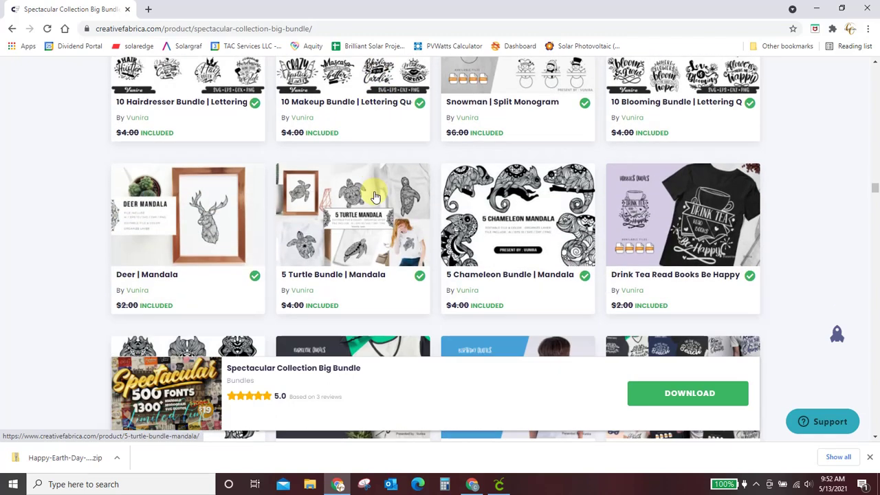
scroll(375, 197, down, 2)
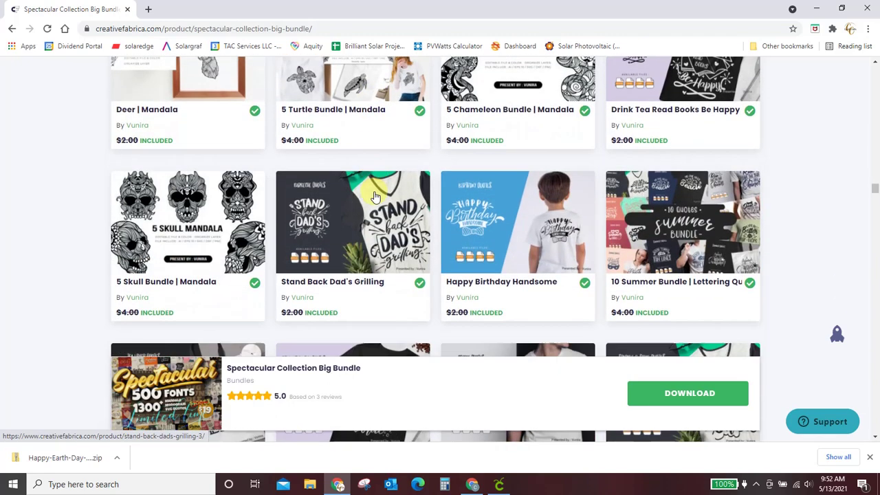
scroll(375, 197, down, 2)
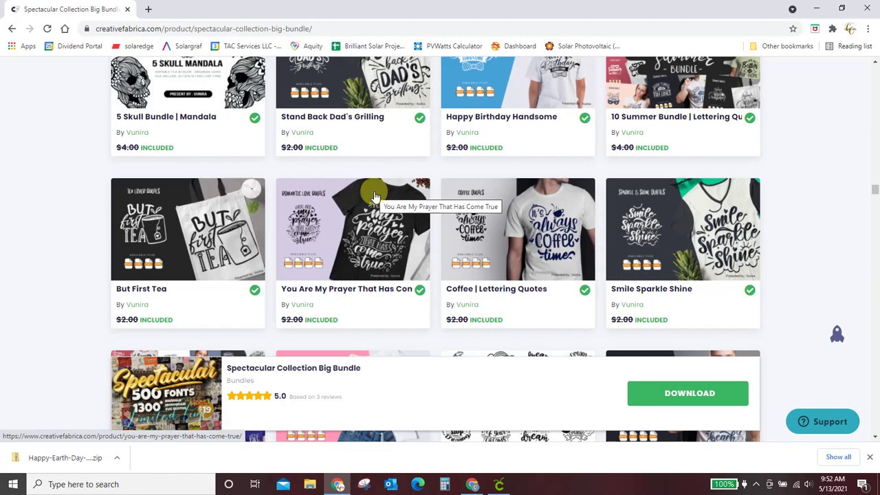
scroll(375, 197, down, 2)
scroll(375, 197, down, 3)
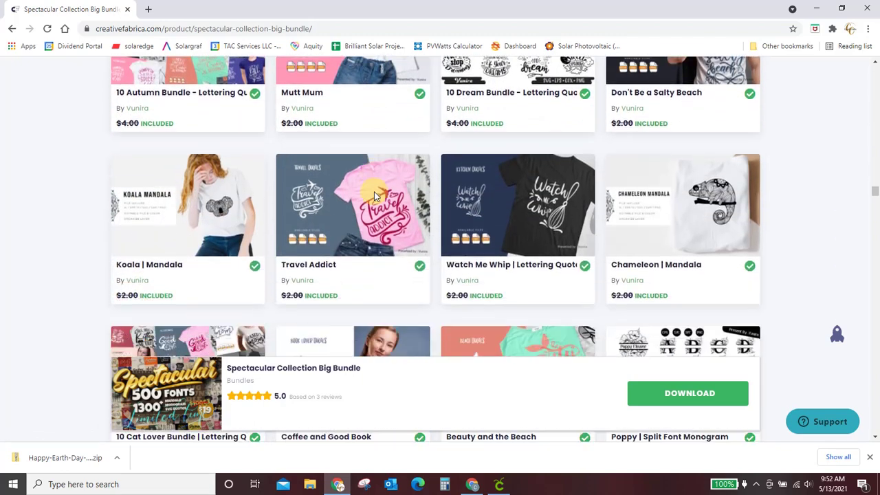
scroll(375, 197, down, 1)
scroll(375, 197, down, 3)
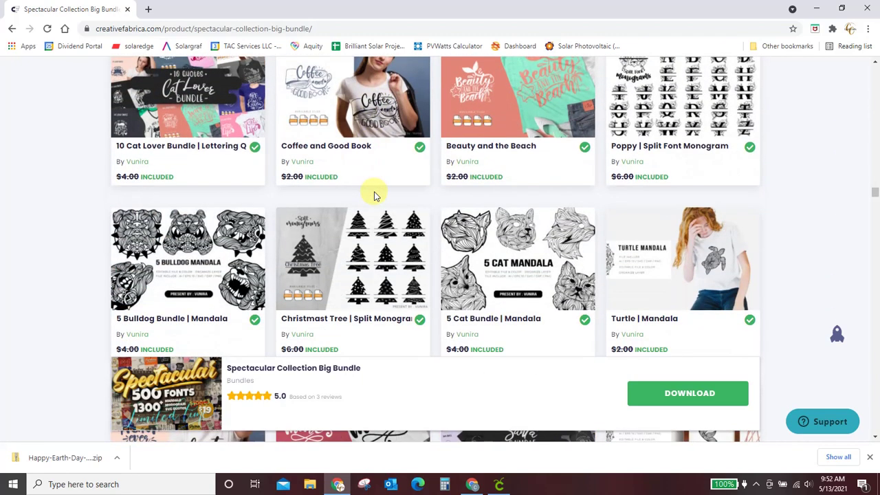
scroll(375, 197, down, 2)
scroll(375, 197, down, 2)
scroll(375, 198, down, 1)
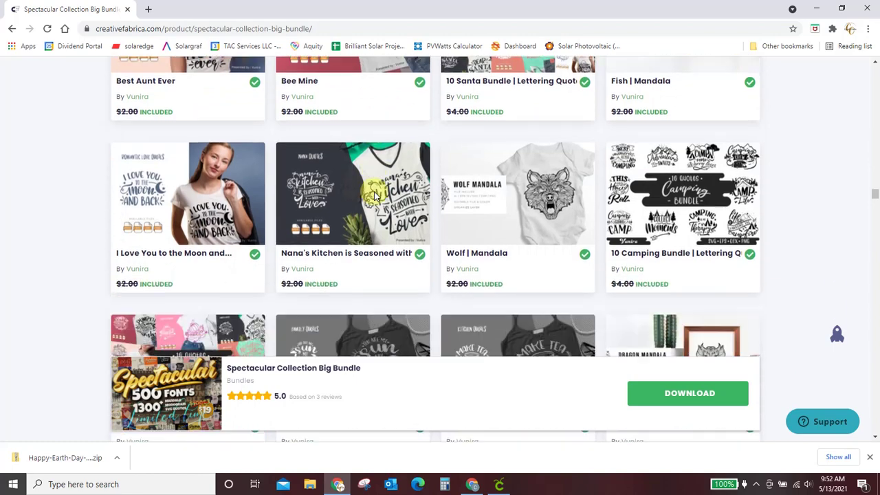
scroll(375, 197, down, 2)
scroll(374, 198, down, 2)
scroll(374, 197, down, 2)
scroll(374, 198, down, 1)
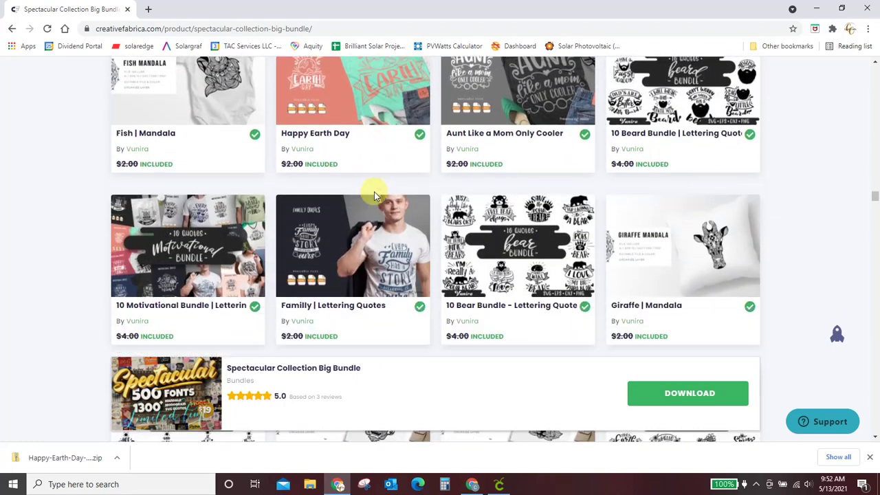
scroll(374, 197, down, 2)
scroll(374, 197, down, 2)
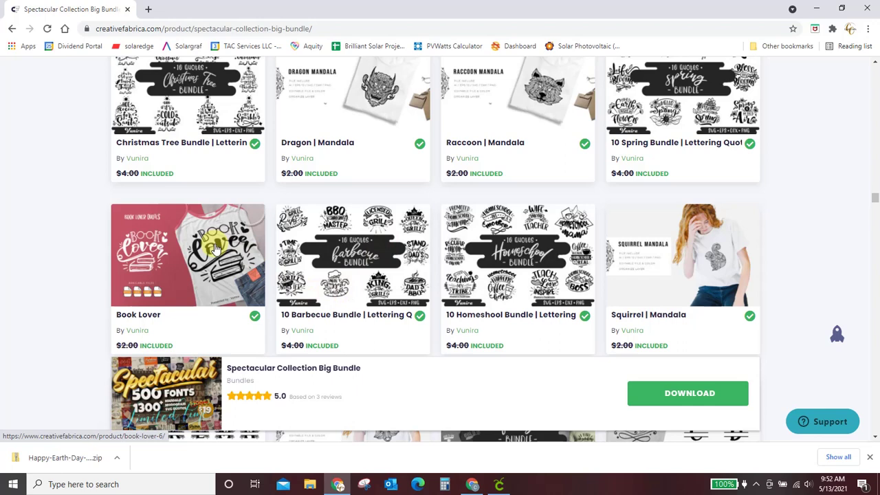
scroll(419, 220, down, 3)
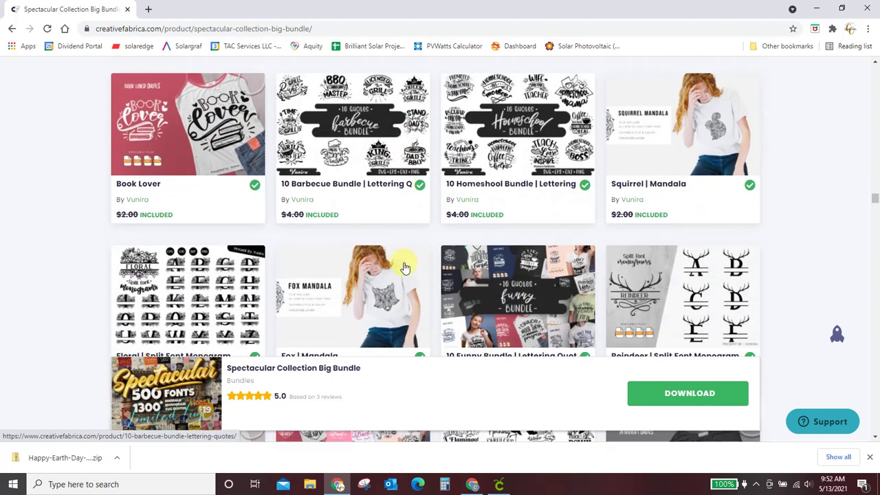
scroll(404, 205, down, 3)
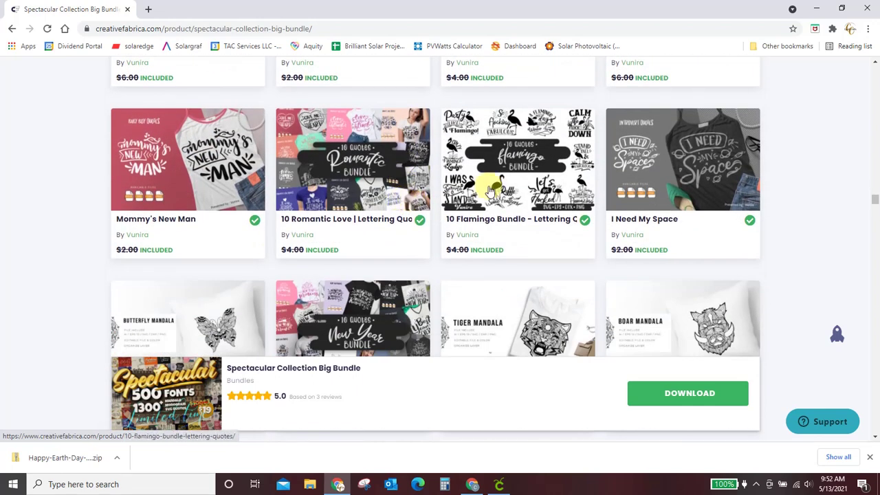
scroll(489, 191, down, 3)
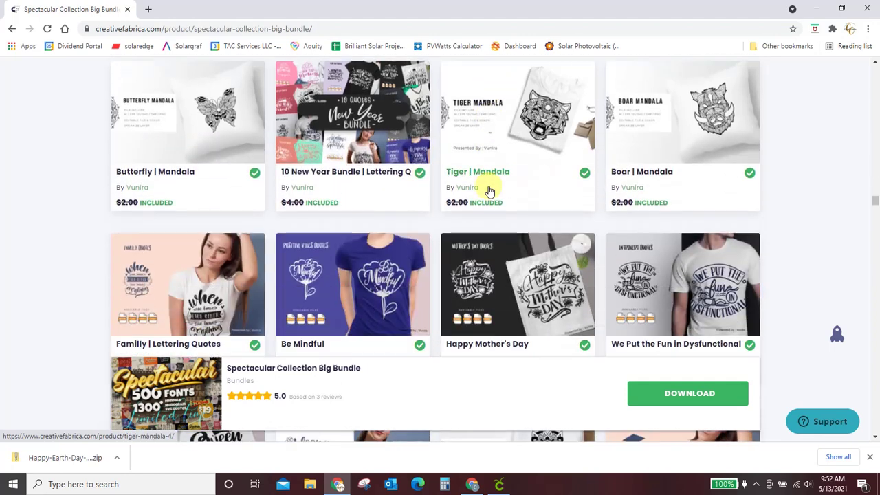
scroll(488, 192, down, 2)
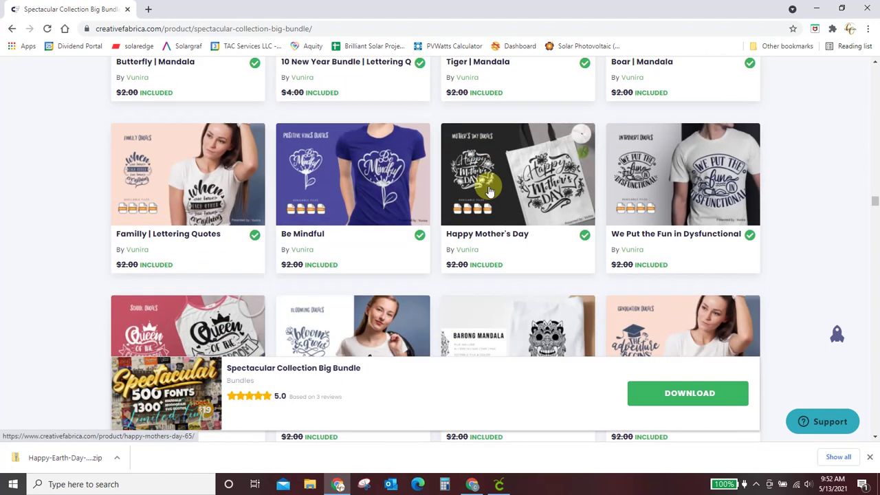
scroll(489, 191, down, 2)
scroll(488, 191, down, 1)
scroll(489, 191, down, 1)
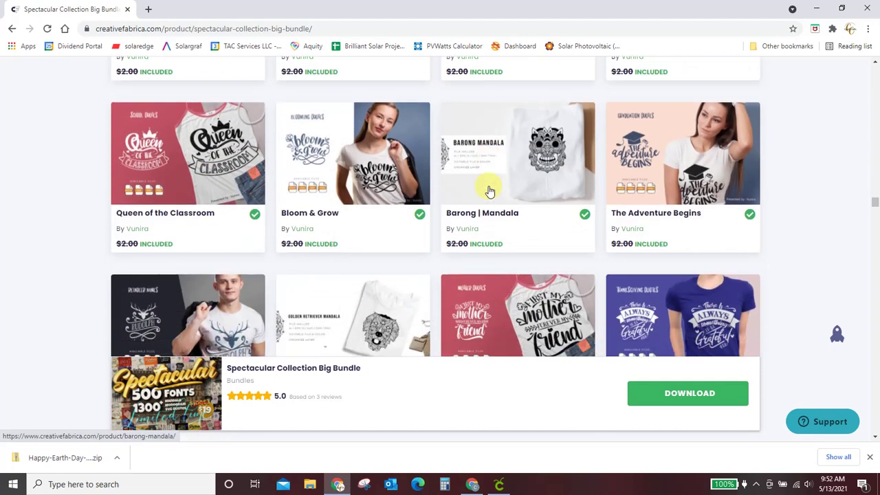
scroll(489, 191, down, 1)
scroll(488, 192, down, 2)
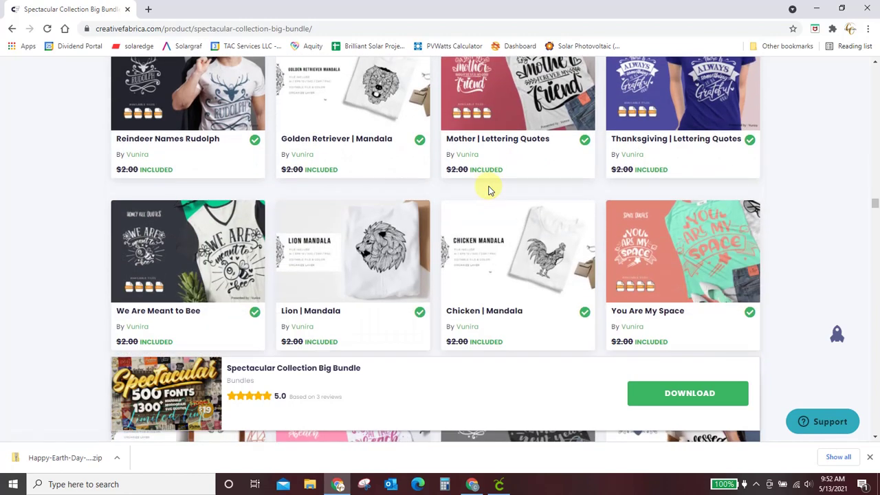
scroll(489, 217, down, 4)
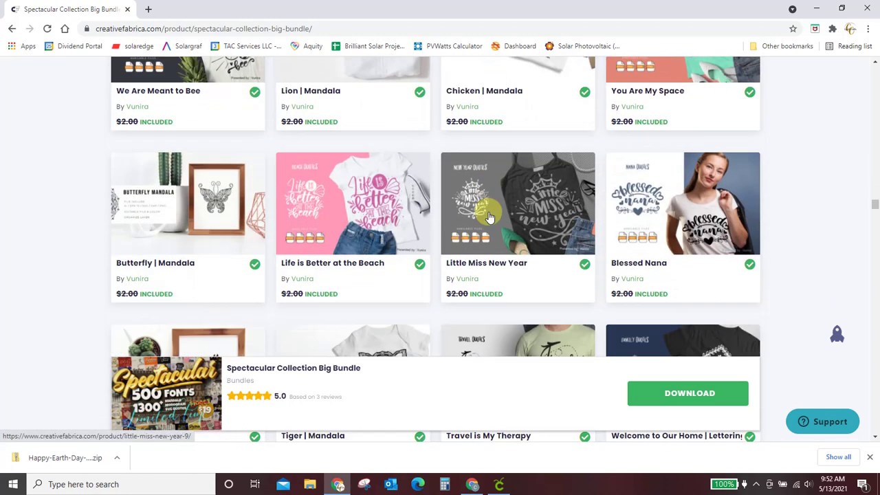
scroll(489, 217, down, 1)
scroll(488, 217, down, 3)
scroll(489, 218, down, 2)
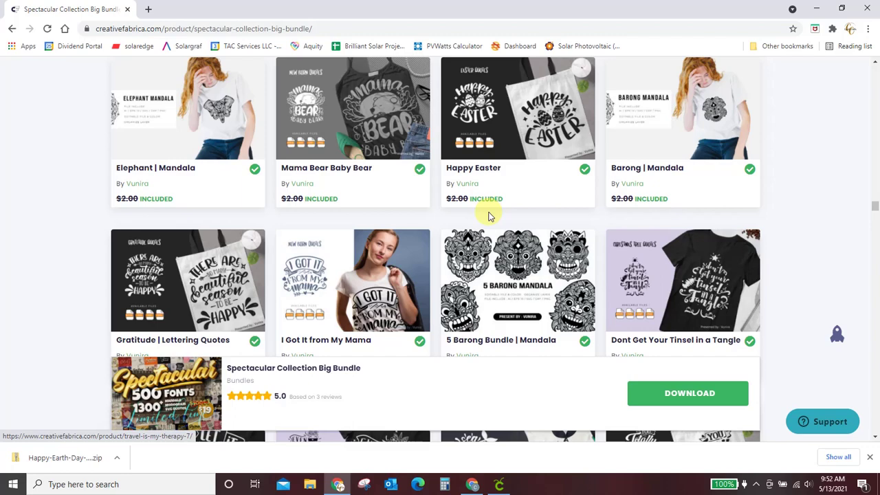
scroll(489, 217, down, 4)
scroll(489, 217, down, 3)
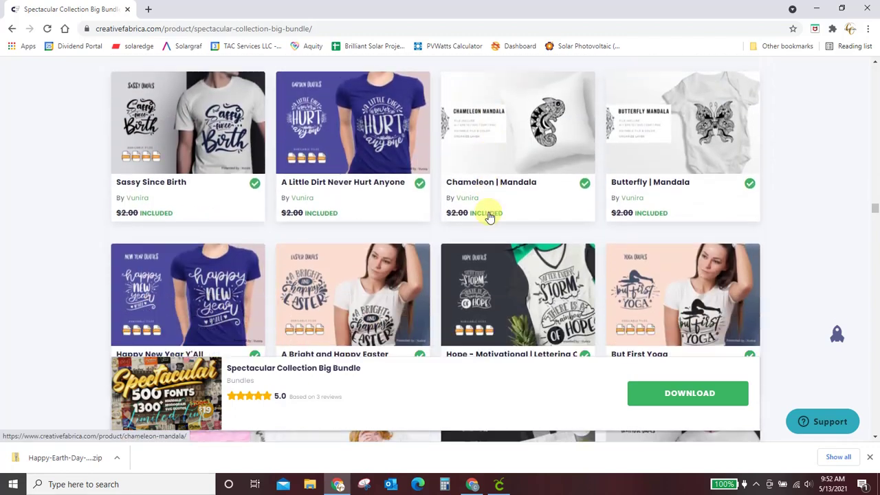
scroll(488, 215, down, 2)
scroll(489, 215, down, 2)
scroll(489, 213, down, 1)
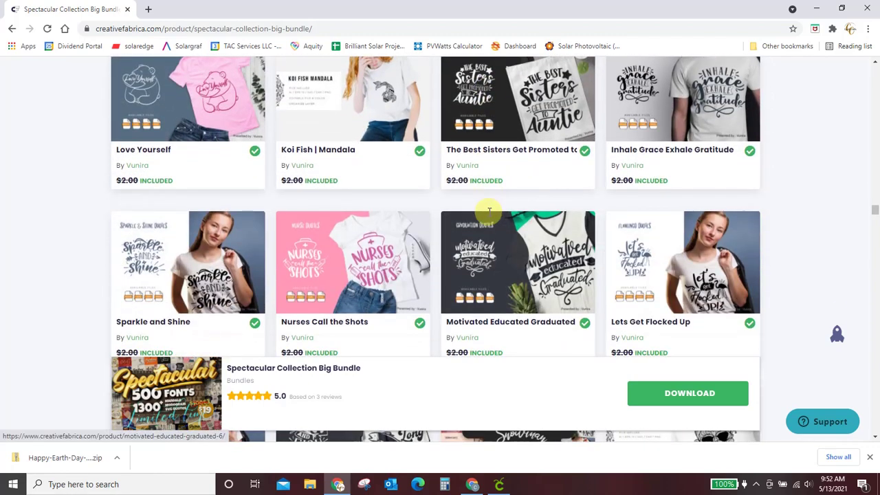
scroll(489, 210, down, 2)
scroll(489, 211, down, 1)
scroll(488, 213, down, 3)
scroll(489, 216, down, 2)
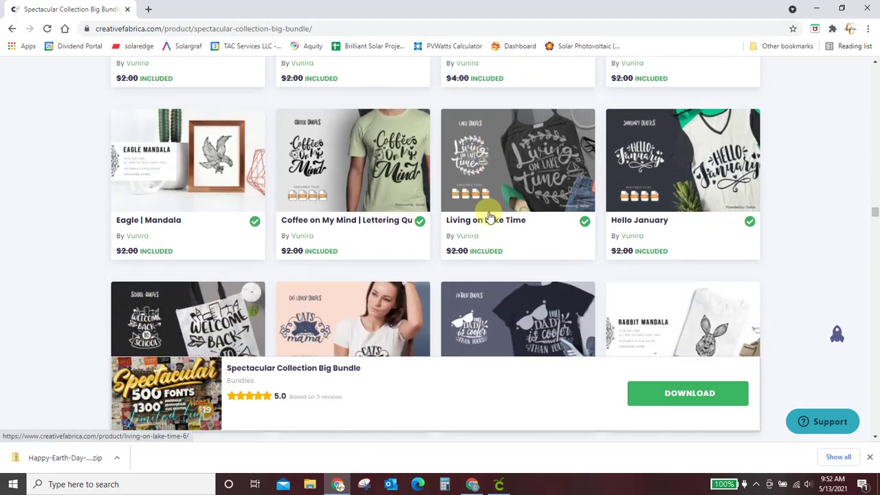
scroll(489, 217, down, 2)
scroll(489, 217, down, 2)
scroll(489, 217, down, 1)
scroll(488, 218, down, 2)
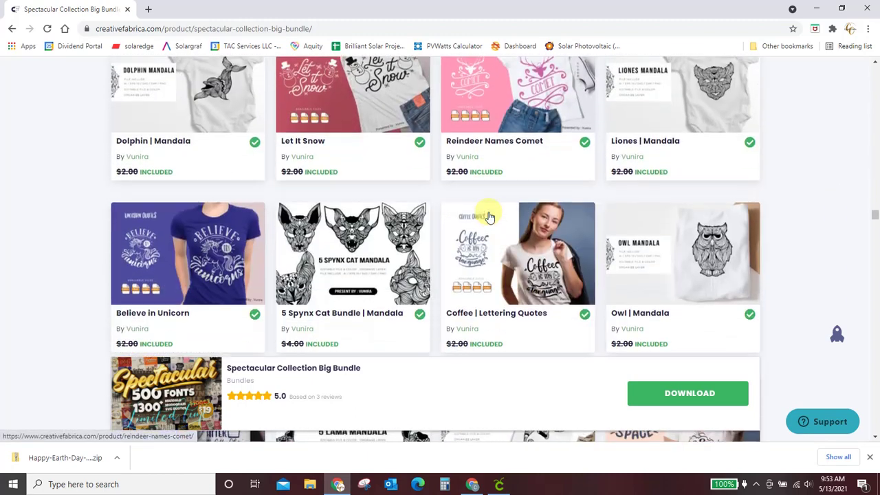
scroll(488, 217, down, 3)
scroll(489, 217, down, 1)
scroll(488, 217, down, 2)
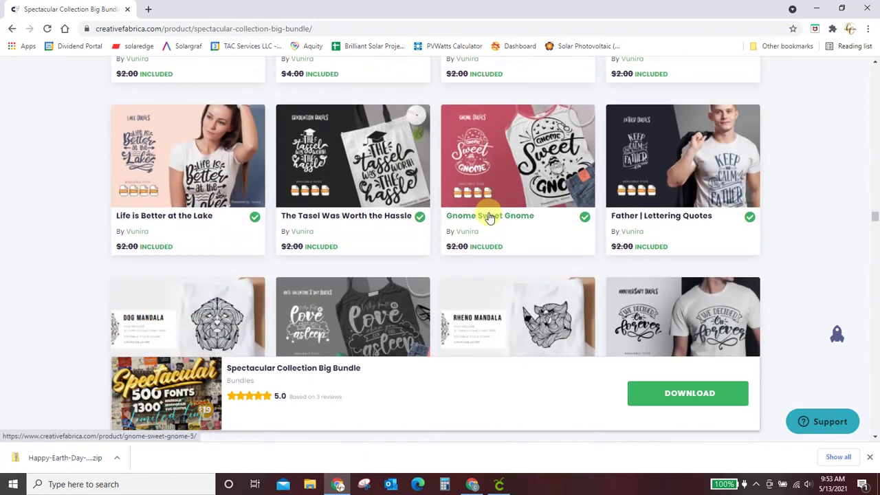
scroll(497, 220, down, 2)
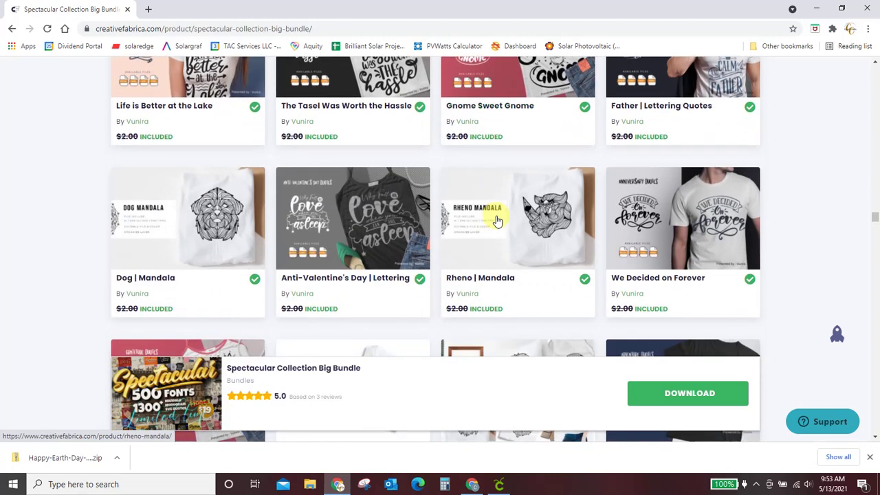
scroll(497, 220, down, 2)
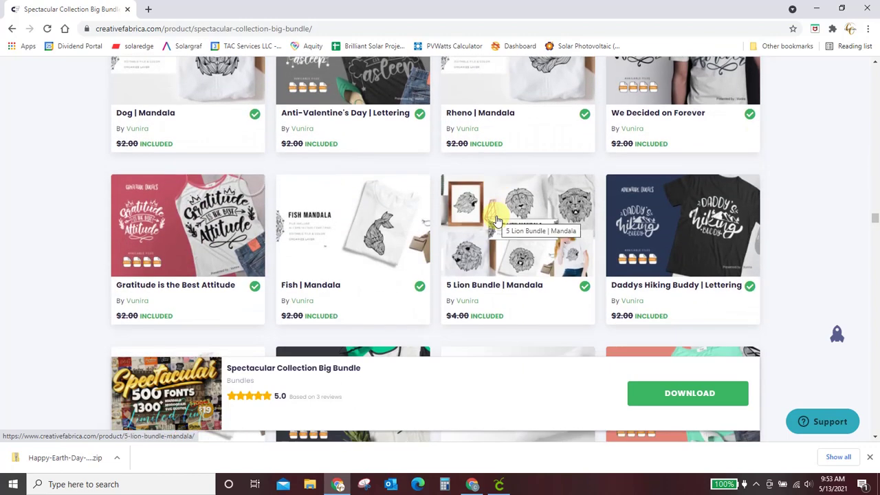
scroll(497, 220, down, 3)
scroll(497, 220, down, 3)
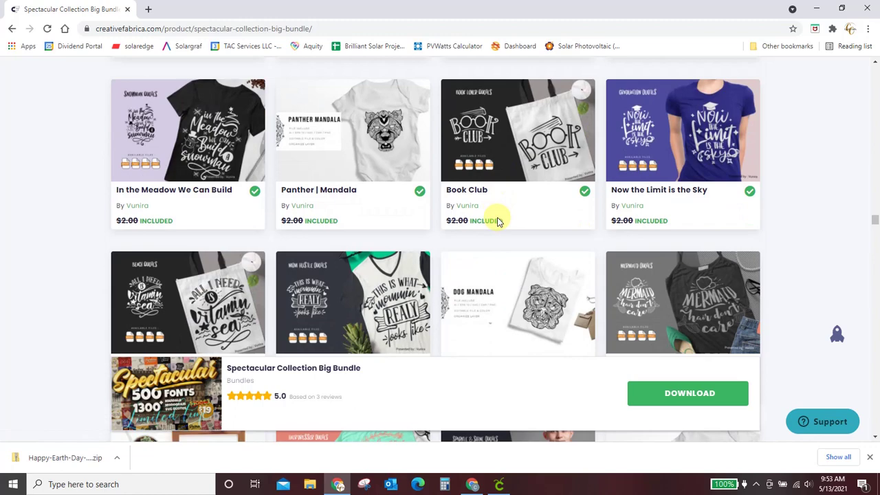
scroll(499, 221, down, 2)
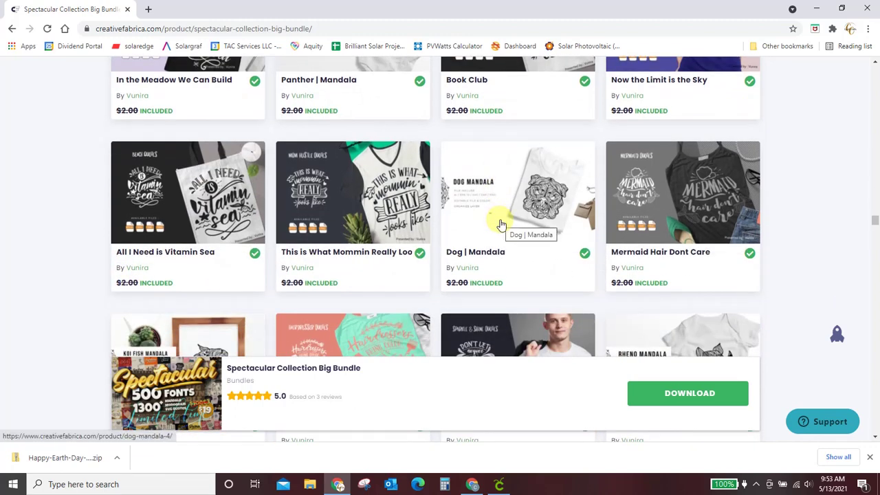
scroll(500, 224, down, 3)
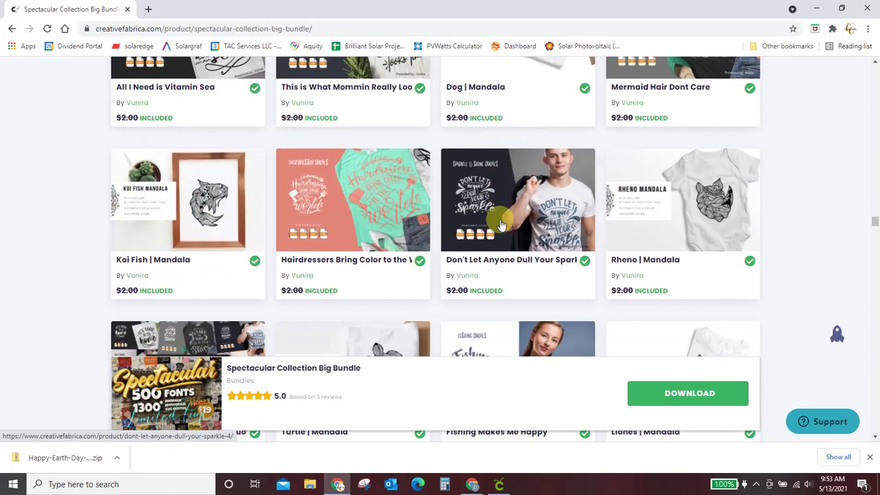
scroll(500, 224, down, 3)
scroll(502, 225, down, 2)
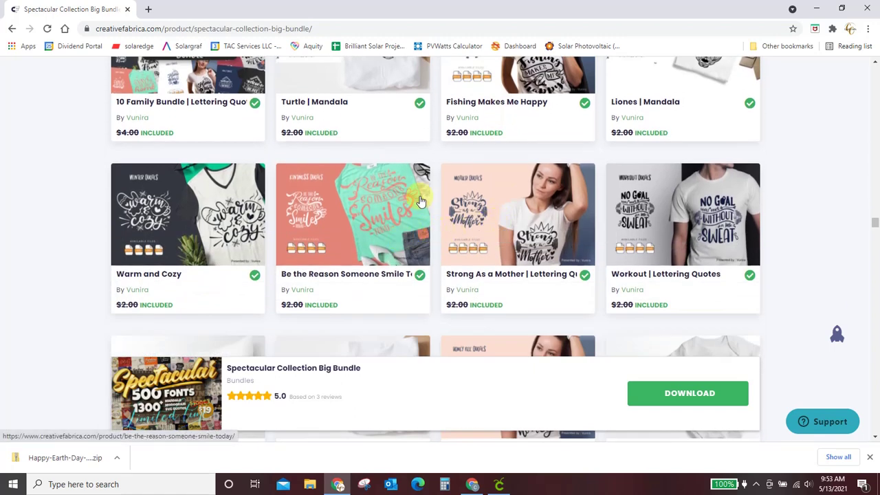
scroll(385, 238, down, 1)
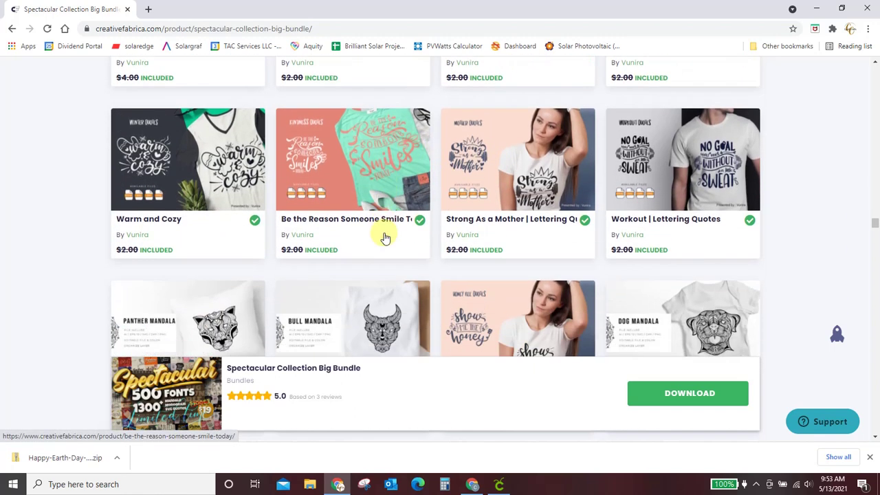
scroll(385, 238, down, 1)
scroll(385, 238, down, 2)
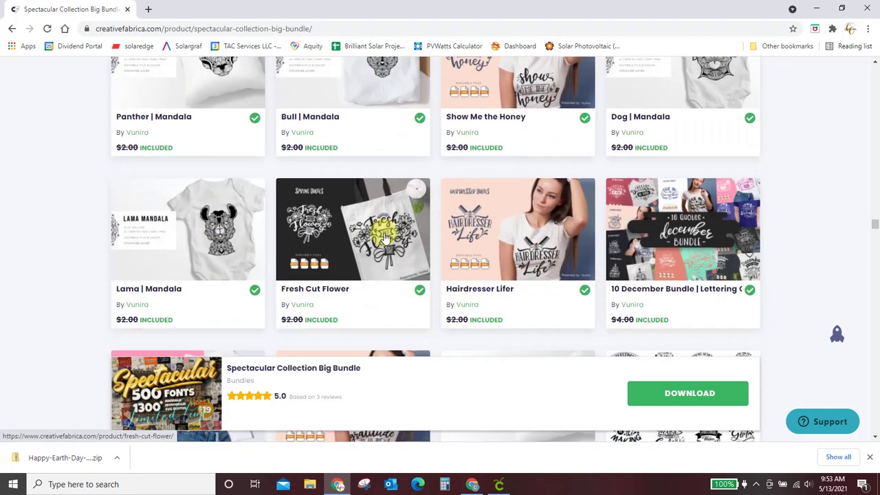
scroll(385, 238, down, 3)
scroll(385, 238, down, 1)
scroll(385, 238, down, 1)
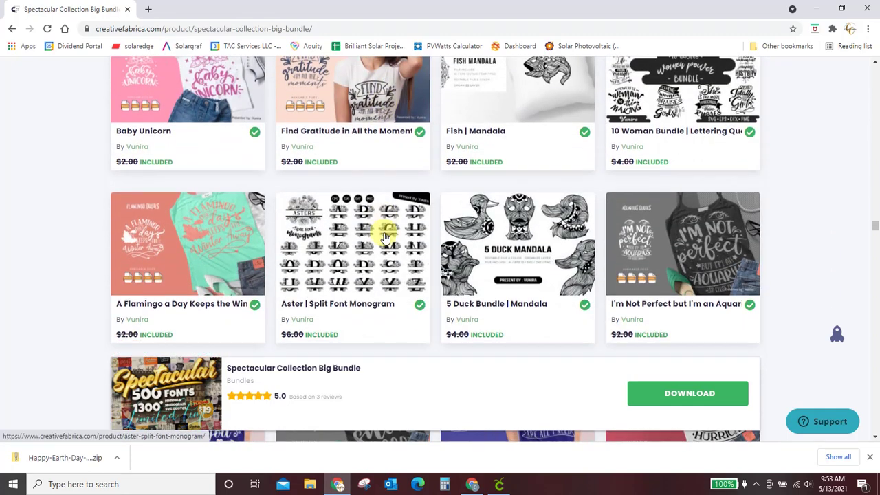
scroll(385, 238, down, 2)
scroll(385, 238, down, 1)
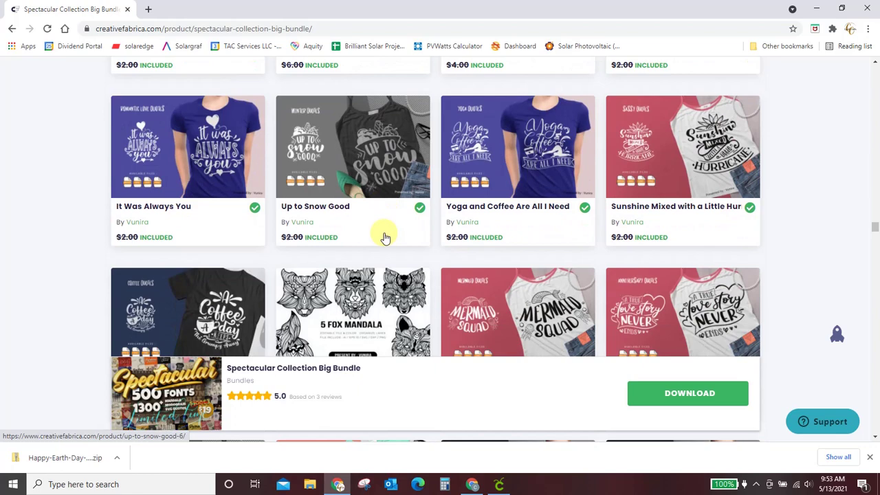
scroll(385, 238, down, 2)
scroll(385, 238, down, 1)
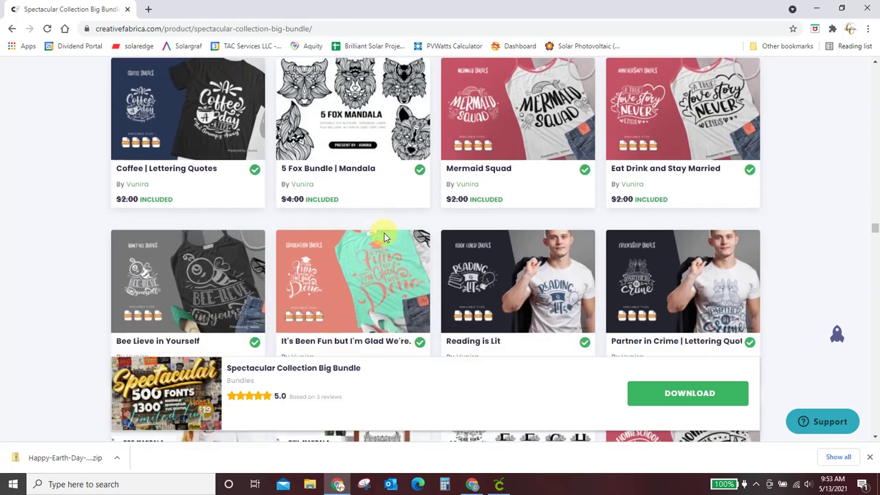
scroll(384, 234, down, 2)
scroll(374, 201, down, 2)
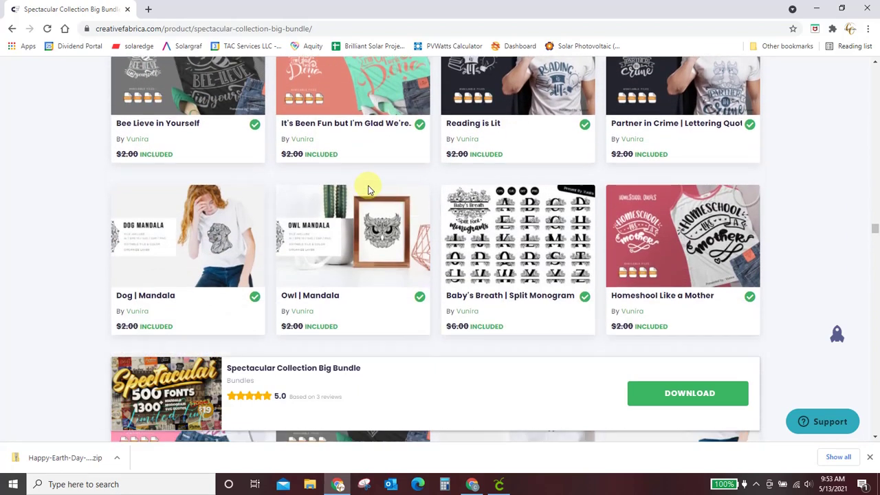
scroll(371, 196, down, 2)
scroll(368, 191, down, 2)
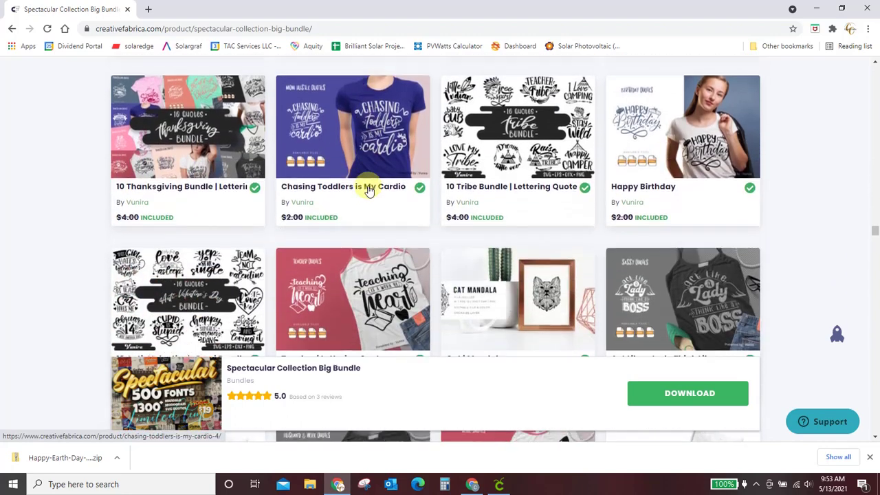
scroll(368, 190, down, 1)
scroll(368, 190, down, 1)
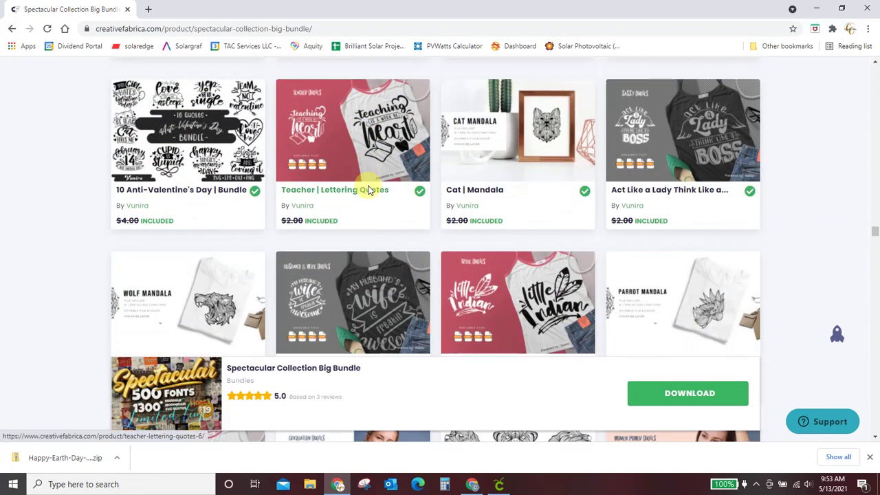
scroll(368, 191, down, 2)
scroll(368, 191, down, 1)
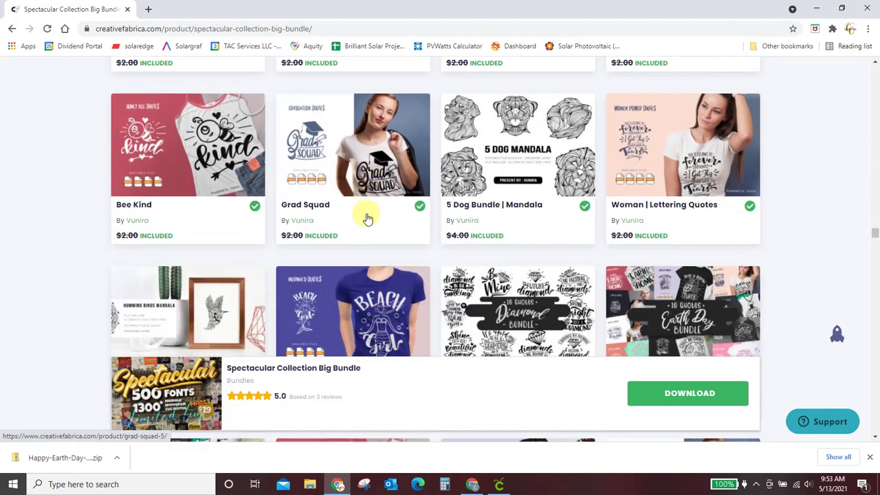
scroll(400, 234, down, 1)
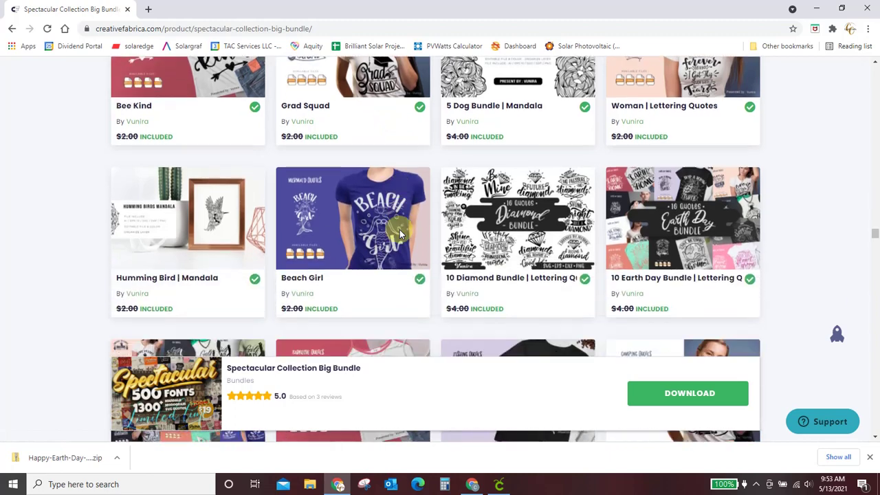
Step: Back in Cricut Design Space, ungroup the Happy Earth Day design into separate Print Then Cut layers
click(500, 485)
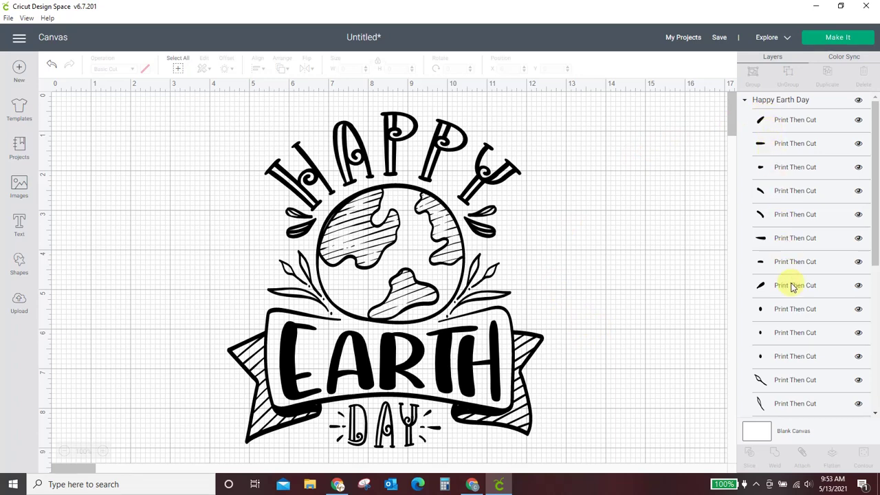
scroll(780, 237, down, 2)
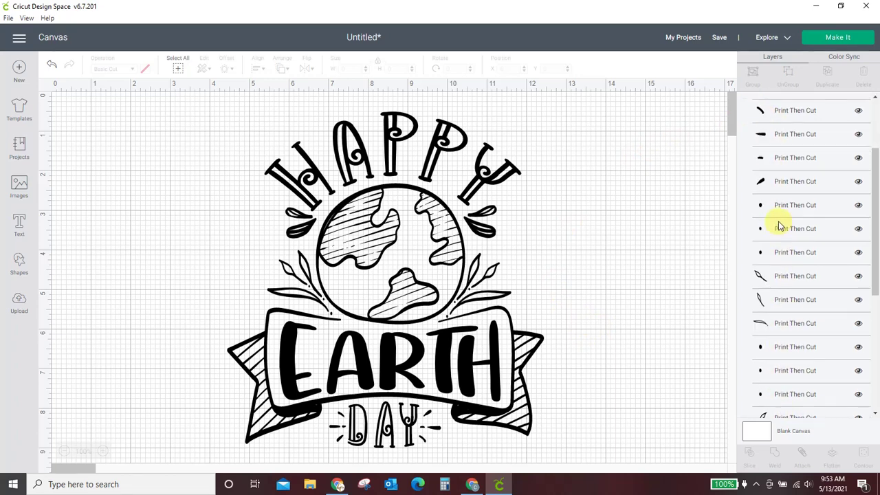
scroll(782, 237, down, 2)
scroll(784, 236, down, 1)
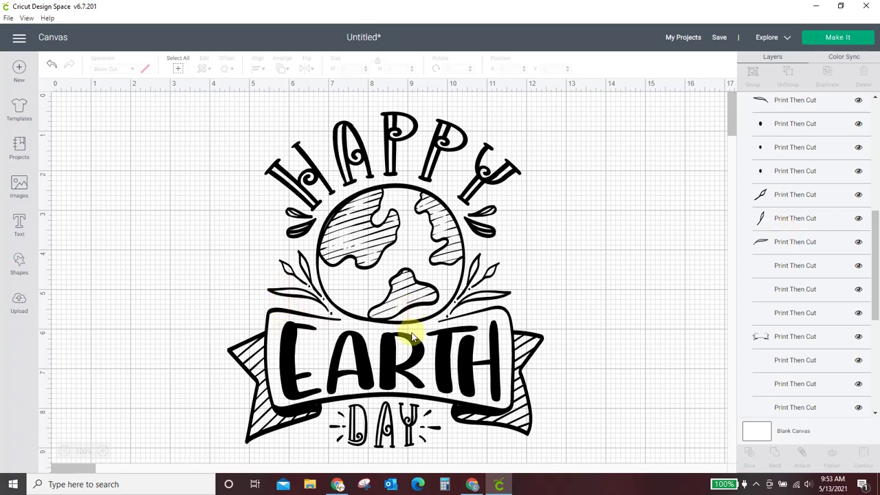
click(497, 359)
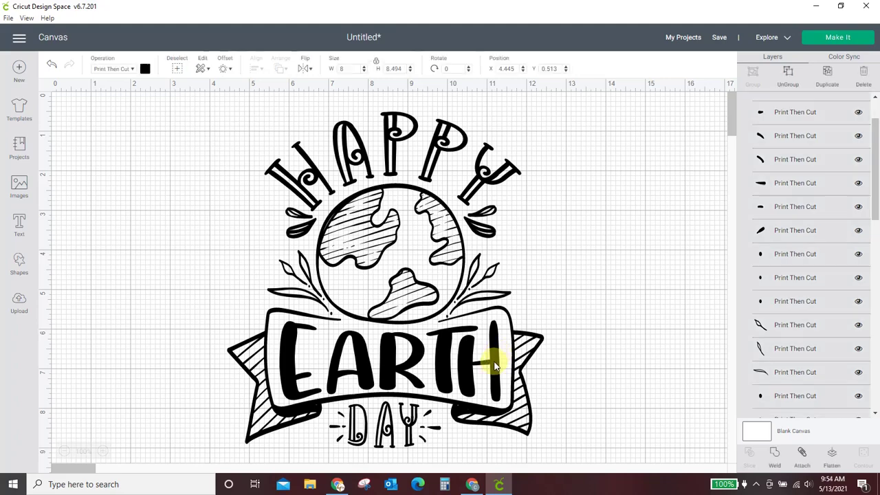
click(788, 74)
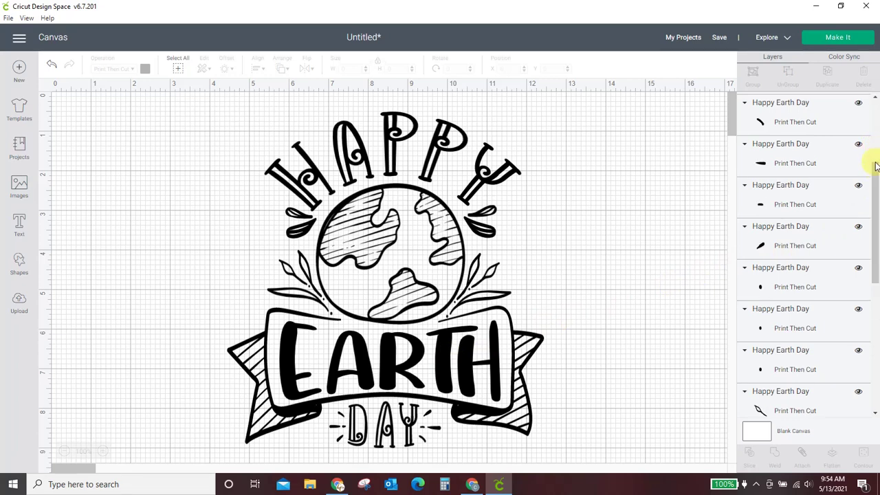
mouse_move(876, 148)
mouse_down()
mouse_move(876, 469)
mouse_move(856, 462)
mouse_up()
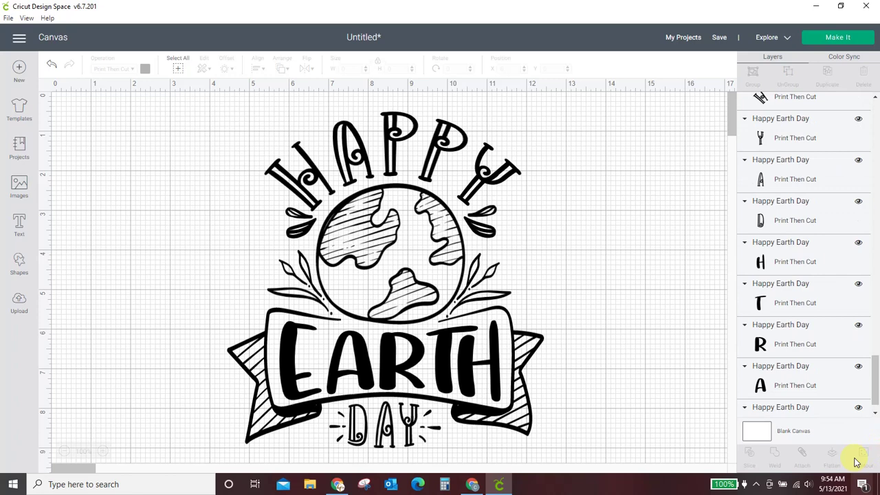
scroll(766, 361, down, 1)
Step: Color the letters E-A-R-T-H green
click(789, 404)
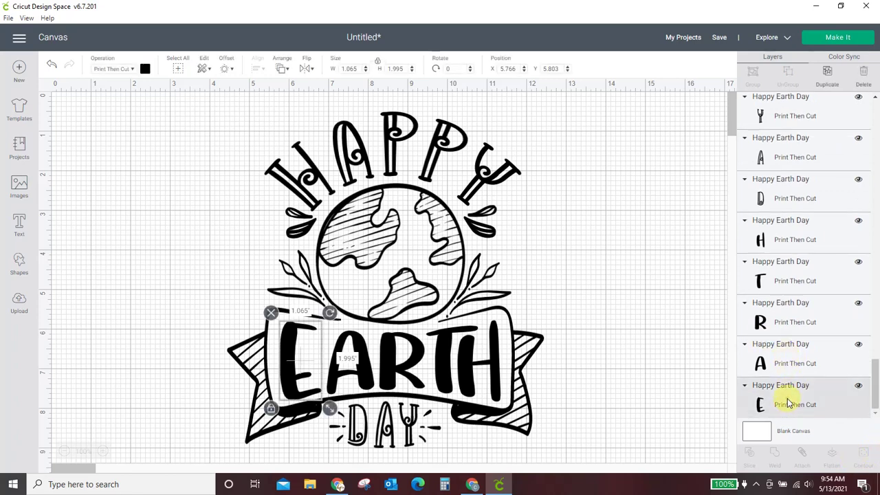
shift+click(787, 361)
shift+click(787, 314)
shift+click(788, 270)
shift+click(794, 241)
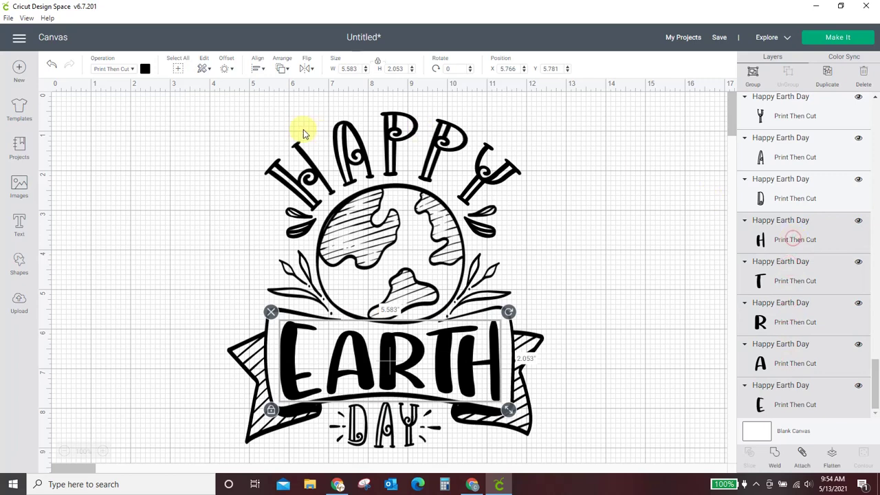
click(145, 68)
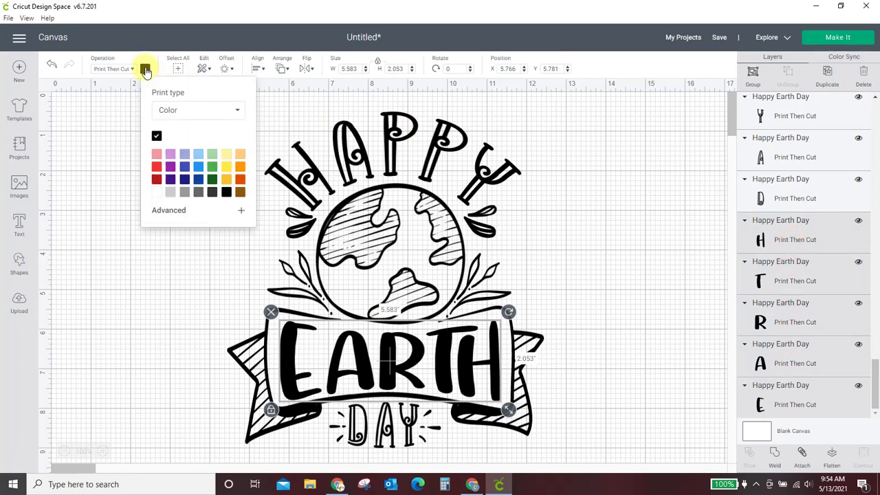
click(212, 167)
click(604, 256)
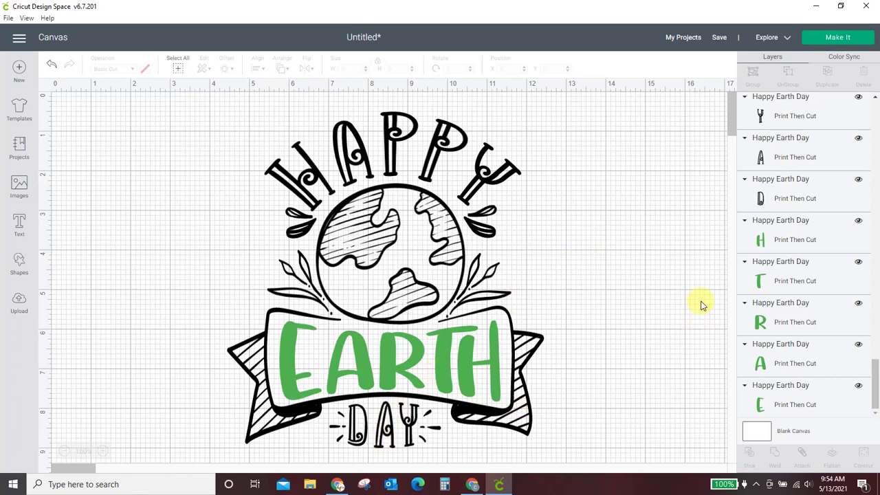
Step: Color the DAY letters blue
click(799, 199)
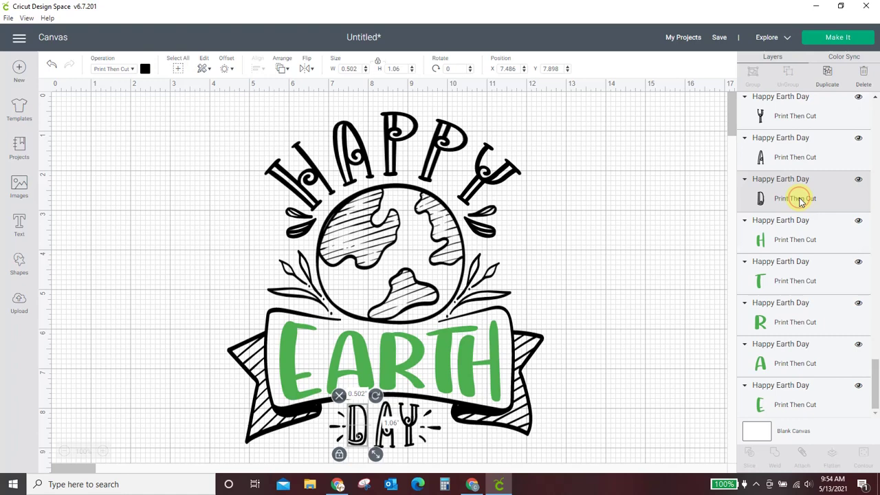
shift+click(801, 152)
shift+click(797, 114)
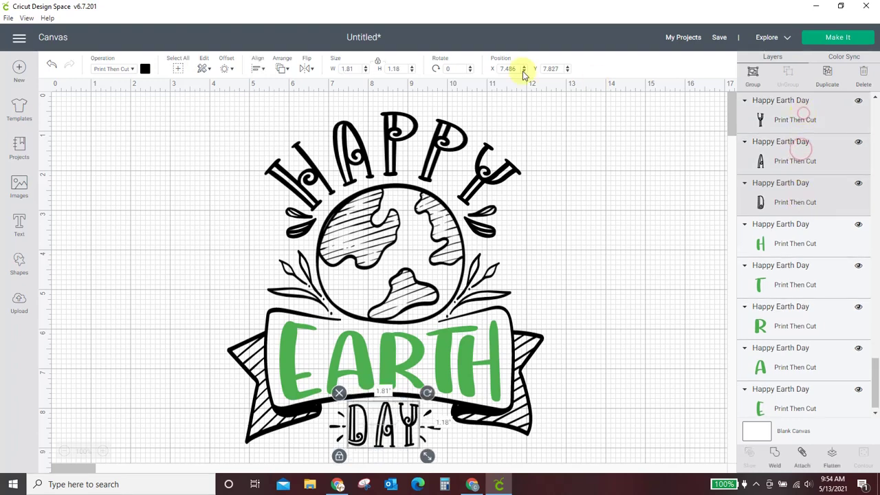
click(145, 69)
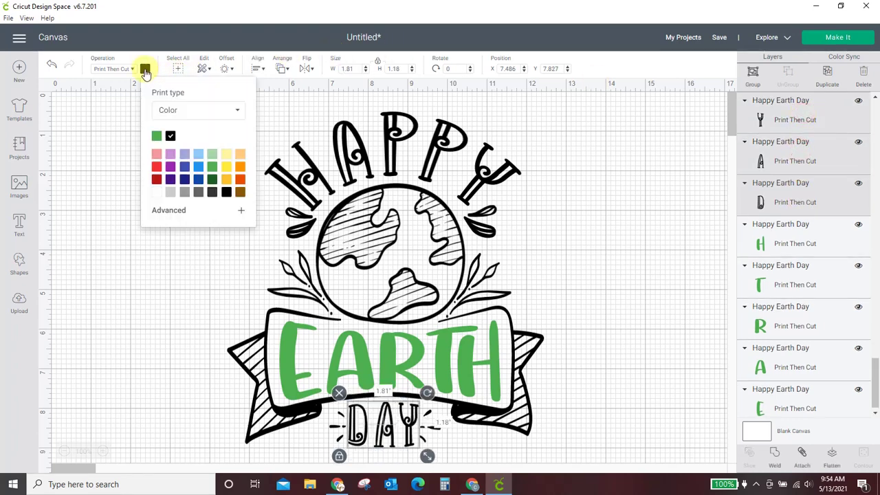
click(187, 168)
click(608, 349)
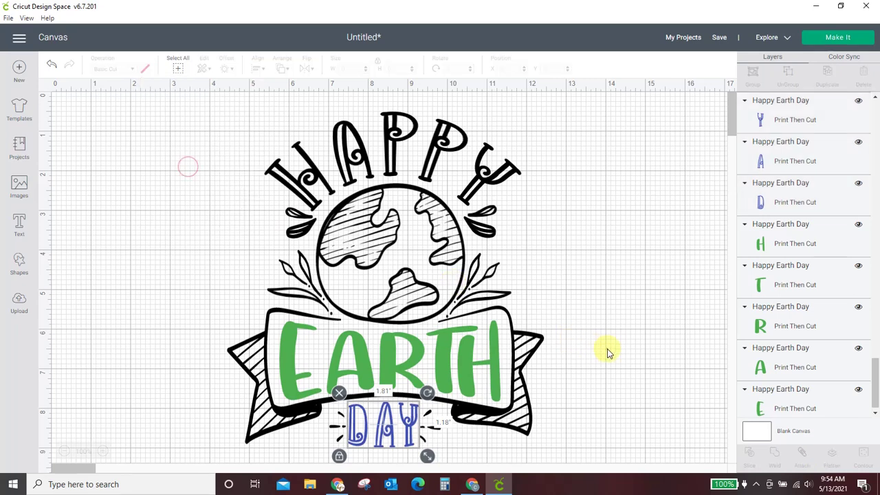
Step: Color the banner and the globe blue
click(543, 341)
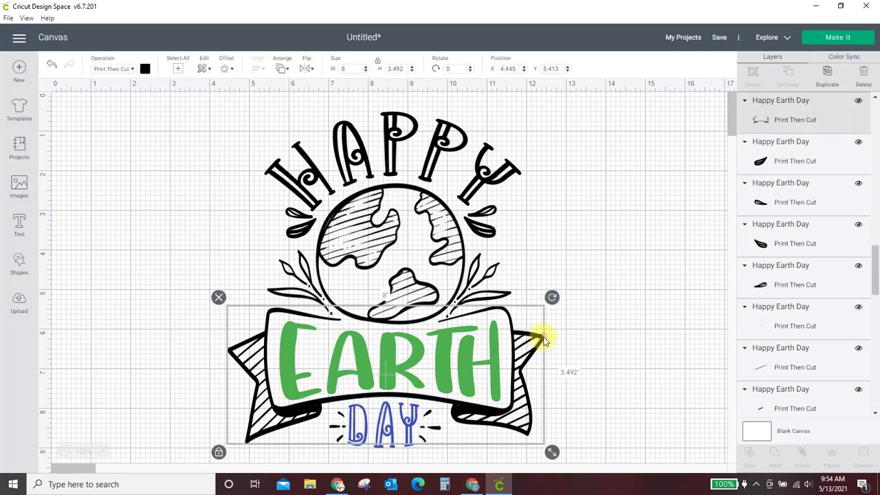
click(145, 68)
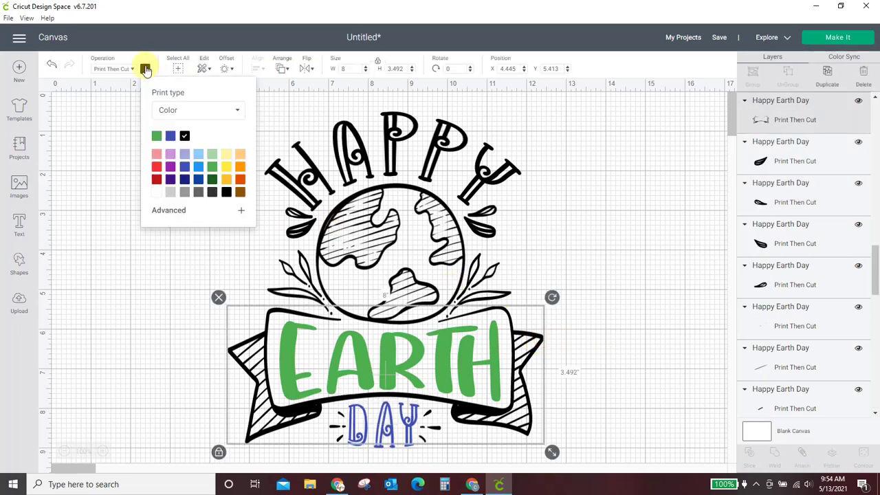
click(172, 138)
click(346, 205)
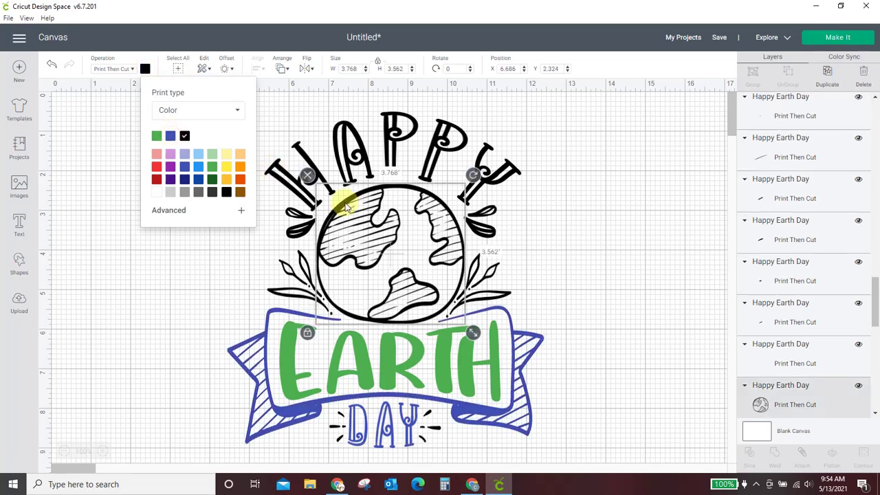
click(145, 69)
click(171, 136)
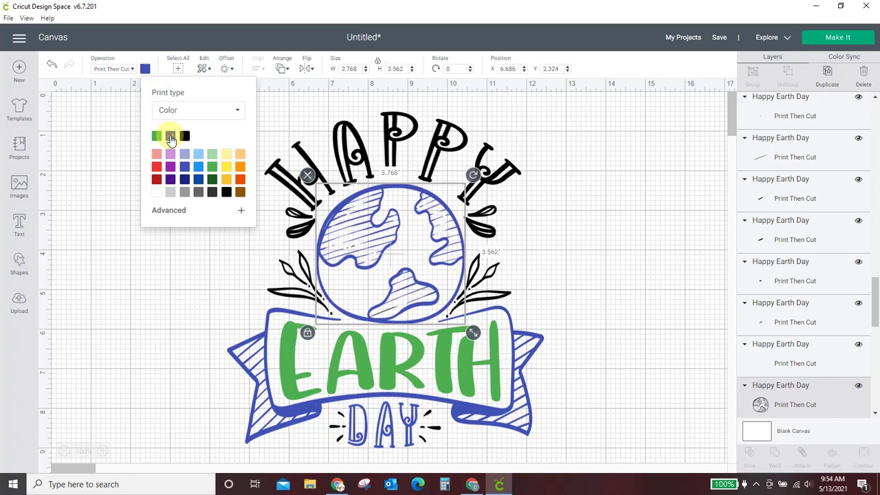
click(571, 251)
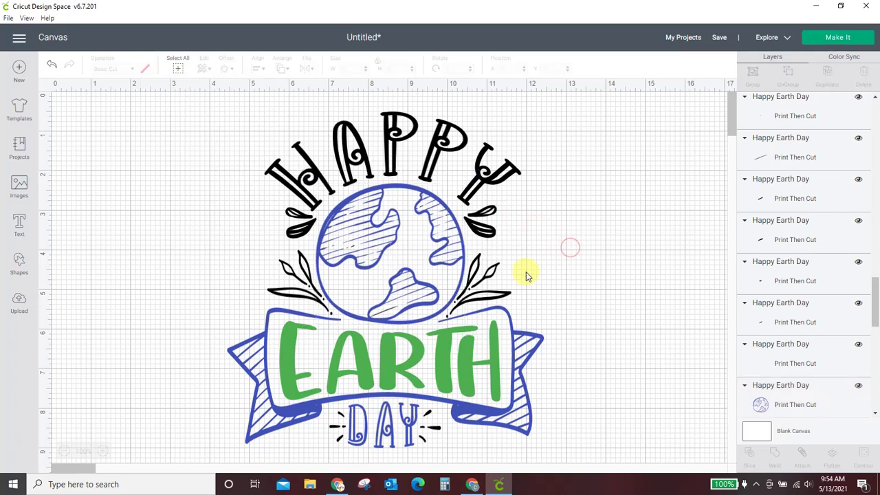
Step: Color the three pieces of the right leaf sprig green
click(499, 300)
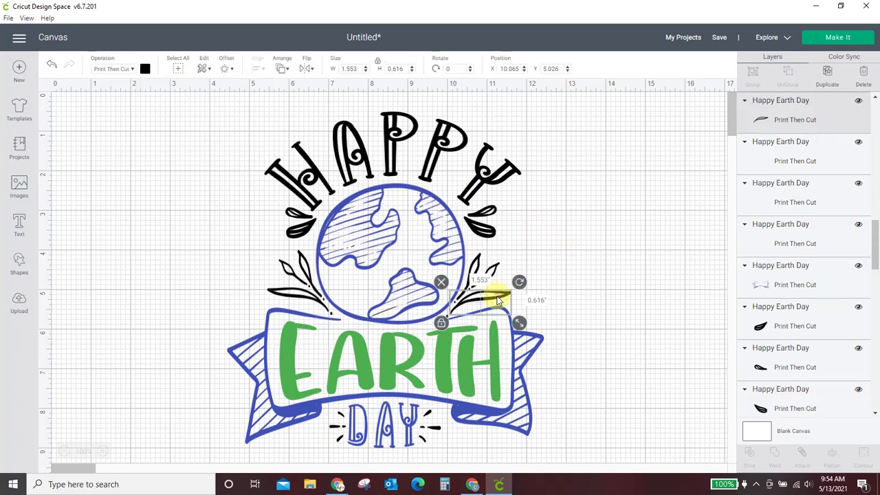
shift+click(488, 256)
shift+click(478, 260)
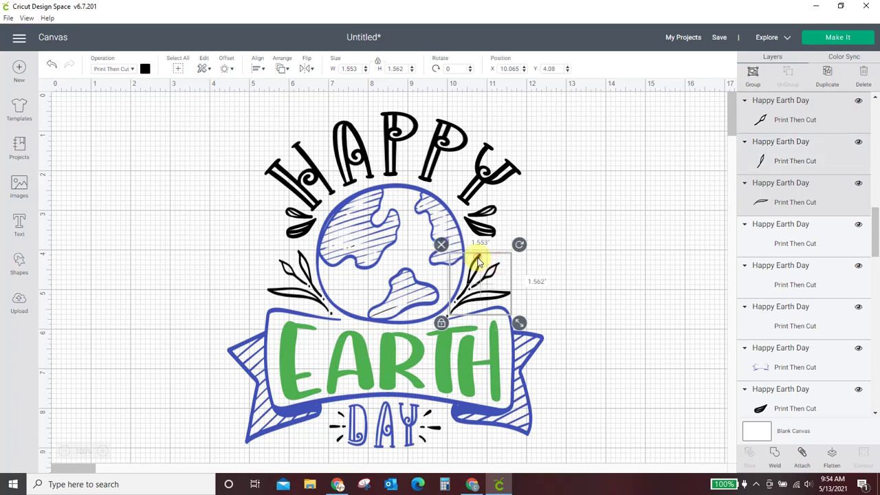
click(145, 69)
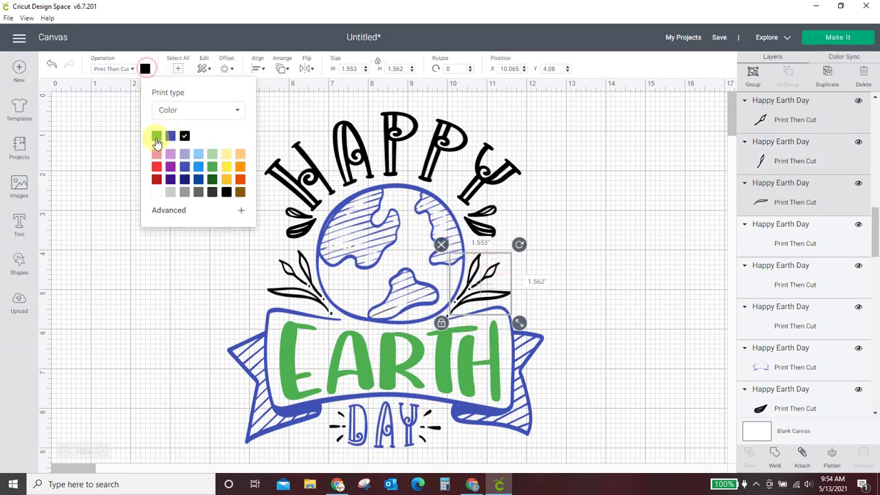
click(156, 136)
Step: Color the left leaf sprig green to match the right one
click(288, 272)
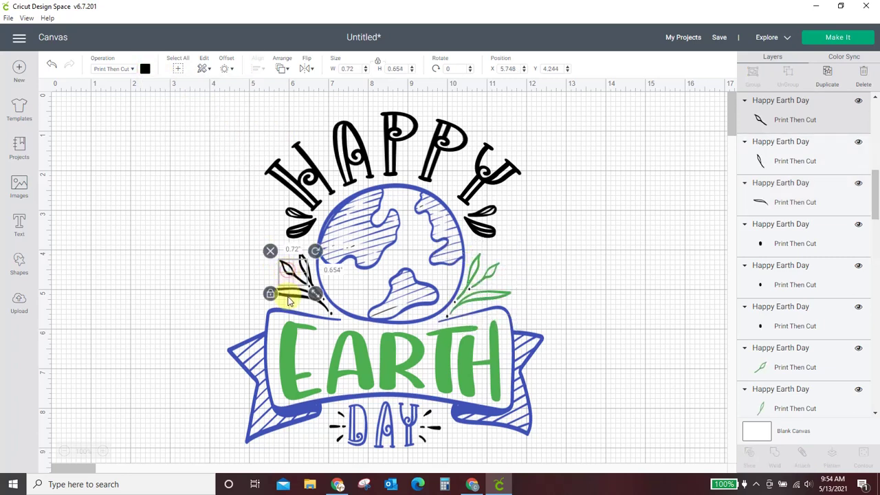
shift+click(300, 272)
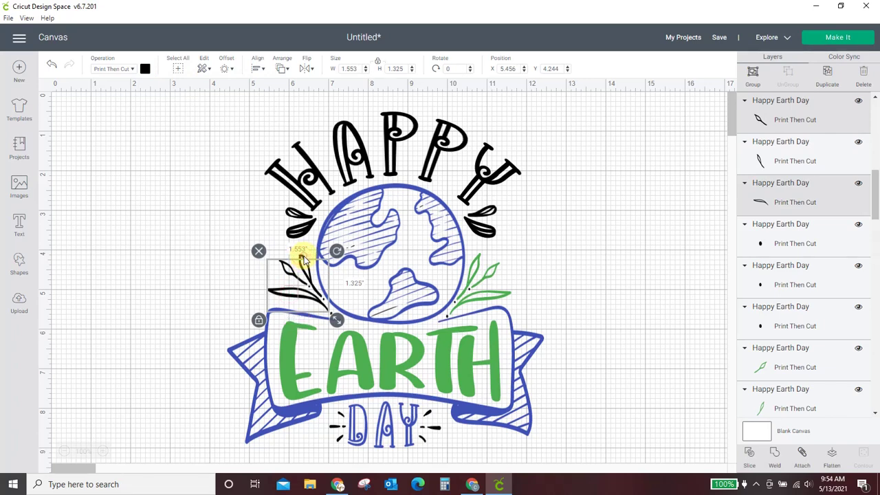
click(307, 247)
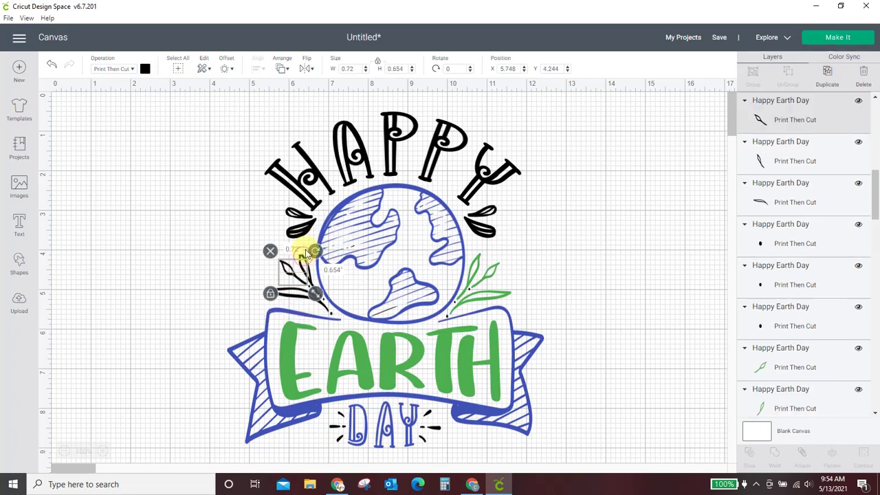
click(304, 256)
shift+click(285, 267)
shift+click(273, 291)
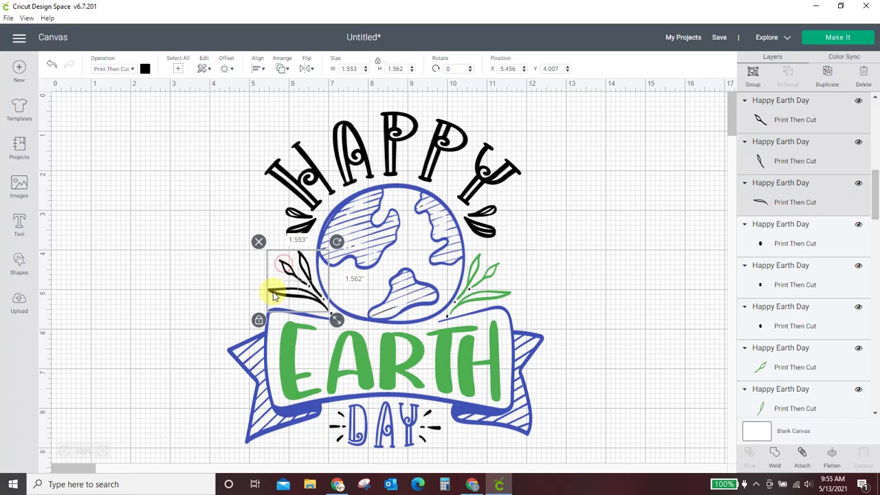
click(145, 68)
click(162, 131)
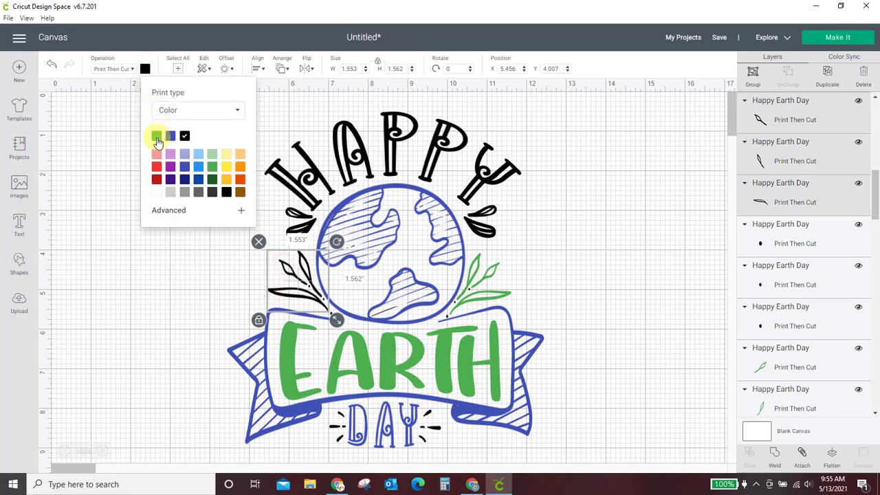
click(157, 139)
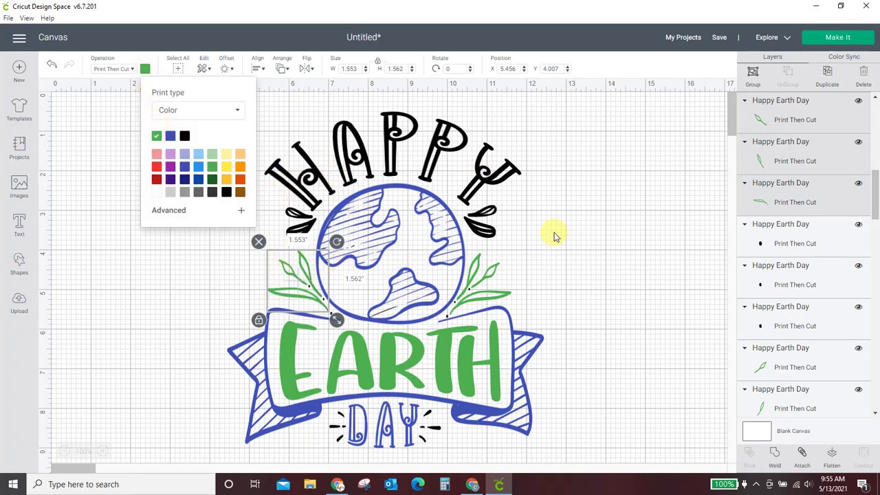
click(286, 192)
Step: Color all the HAPPY letters green
shift+click(349, 142)
shift+click(393, 122)
shift+click(457, 140)
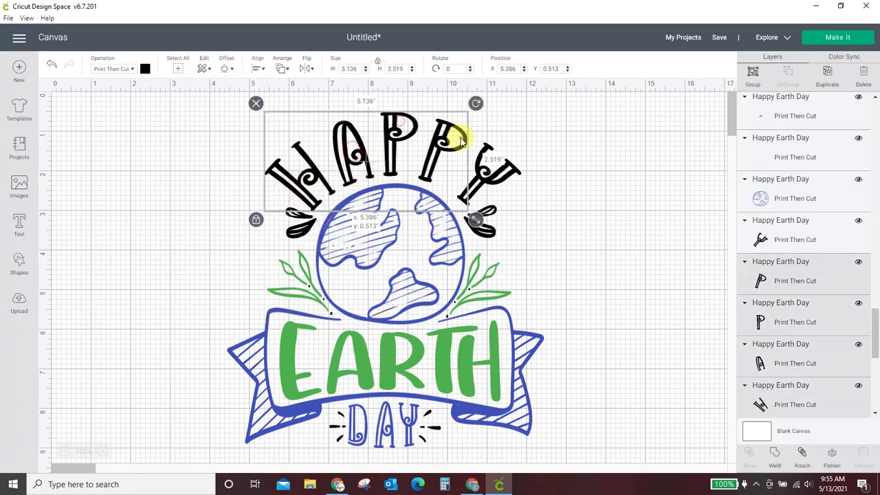
shift+click(491, 168)
click(145, 70)
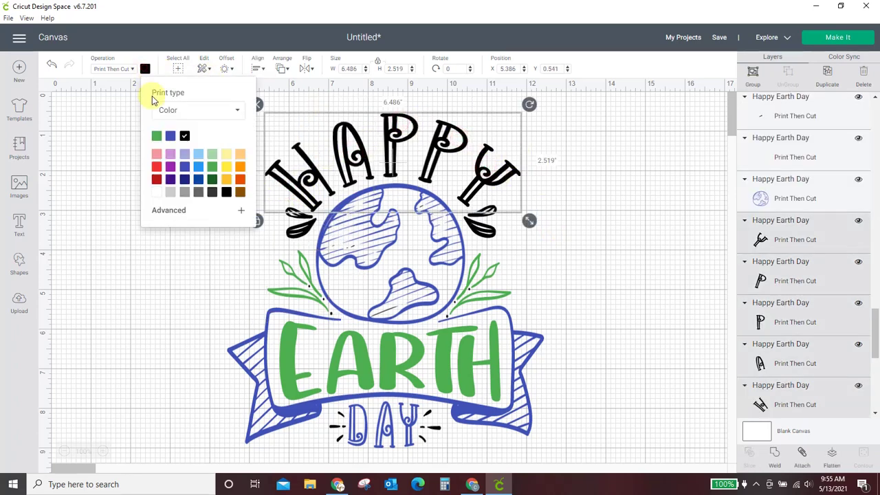
click(158, 135)
click(116, 208)
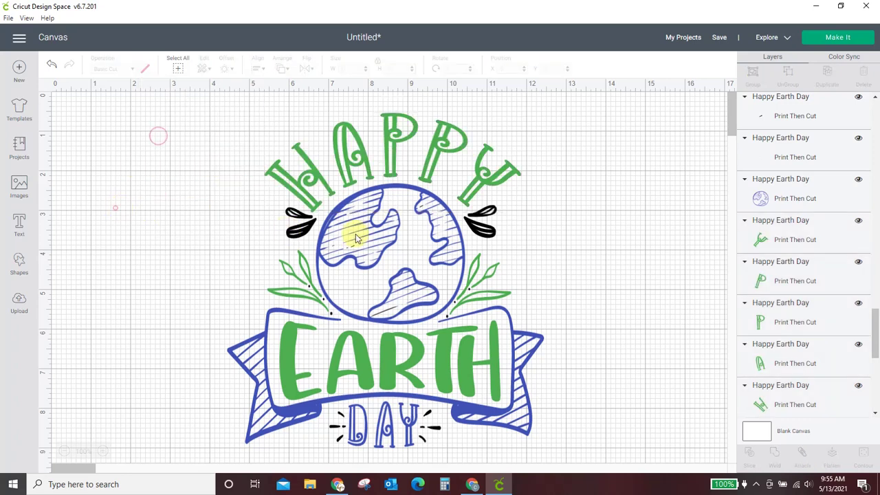
Step: Color the two droplet leaves on each side of the globe blue
click(483, 218)
shift+click(493, 210)
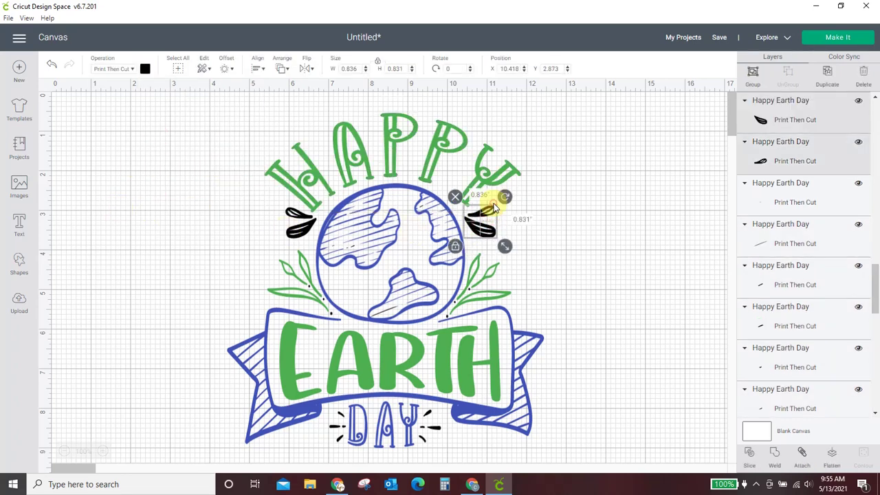
click(145, 69)
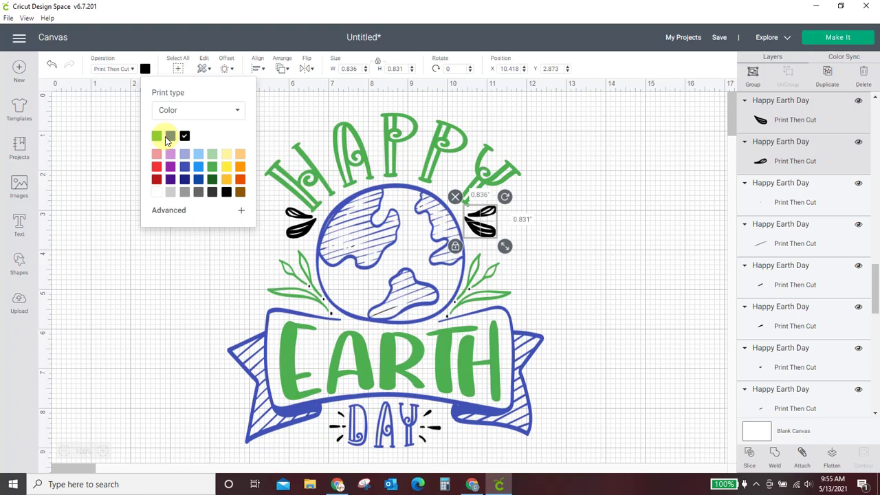
click(170, 136)
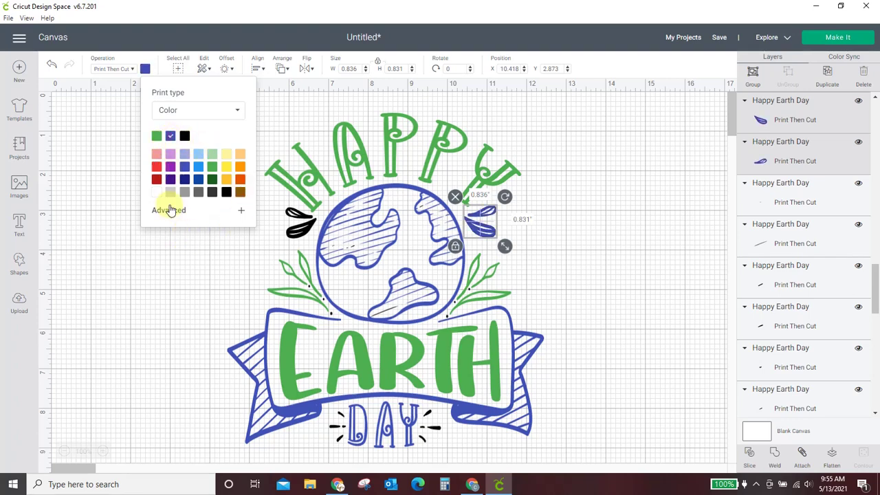
click(160, 266)
click(302, 228)
shift+click(294, 213)
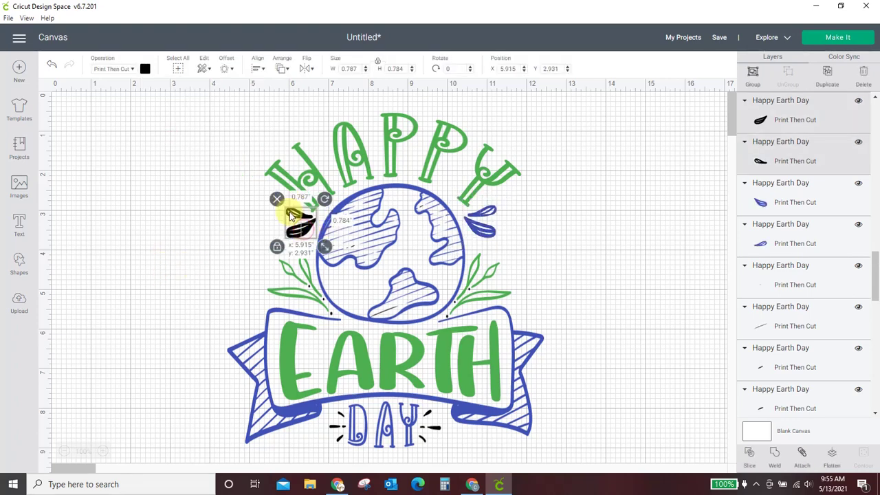
click(145, 69)
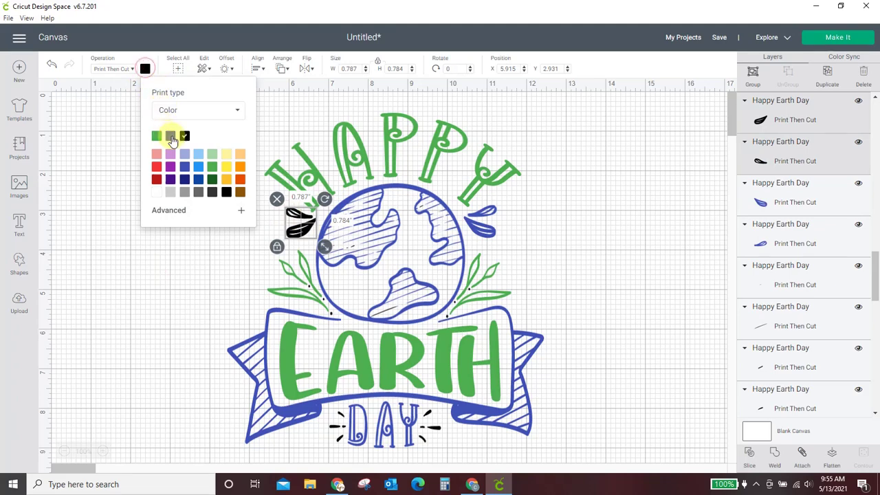
click(170, 136)
click(155, 256)
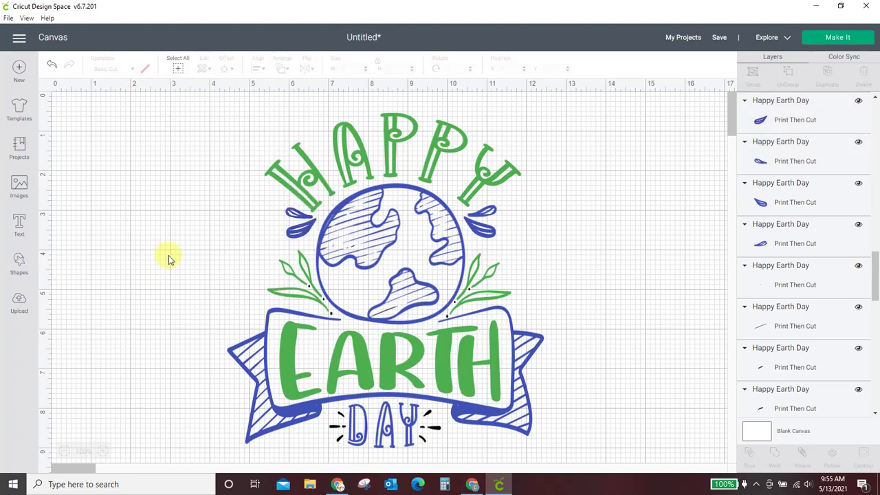
Step: Recolour the three small black dots near the right leaves green
scroll(681, 295, down, 2)
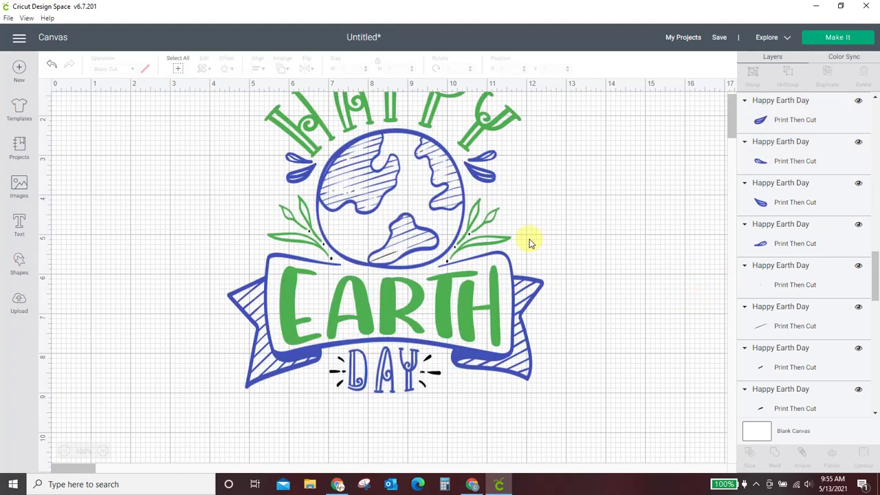
click(470, 235)
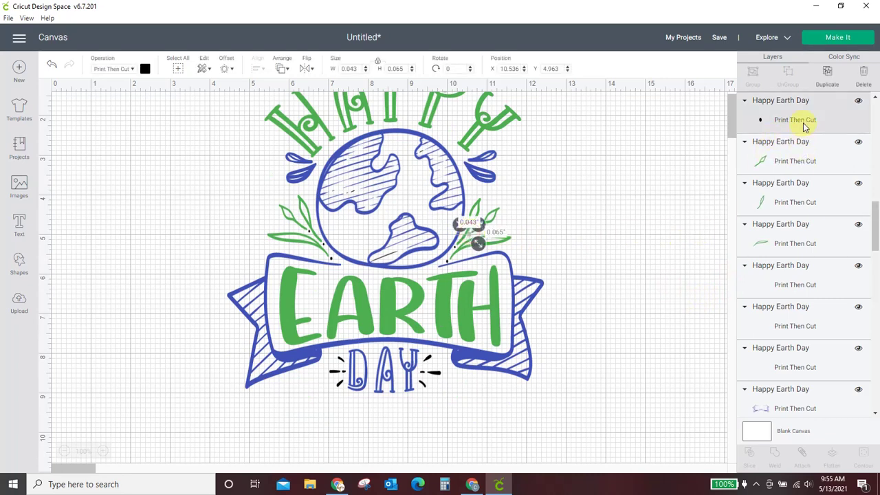
scroll(806, 188, up, 3)
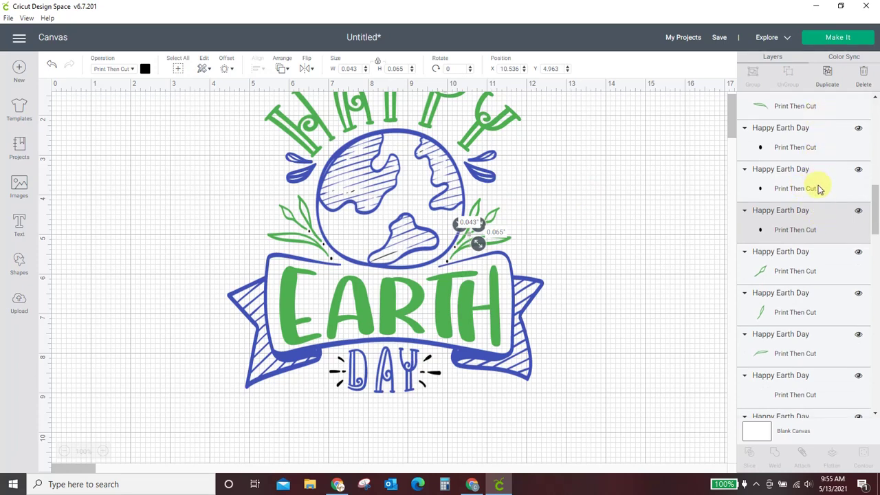
shift+click(820, 187)
shift+click(825, 153)
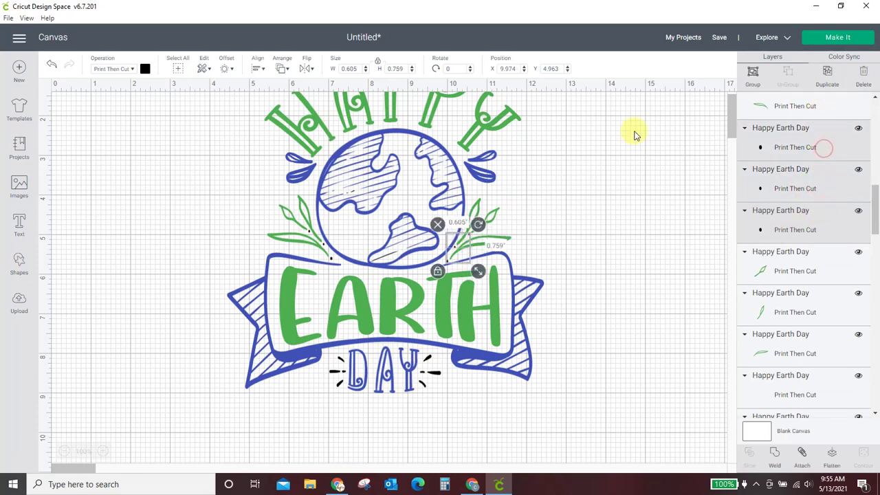
click(145, 68)
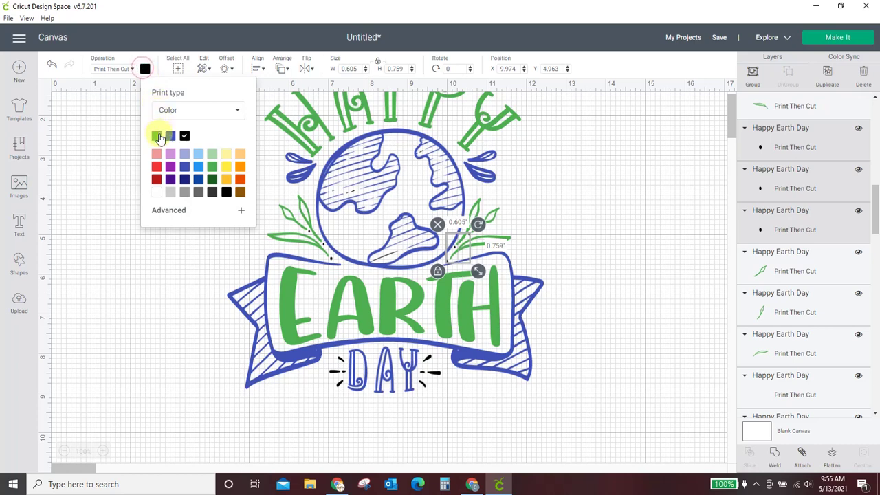
click(158, 136)
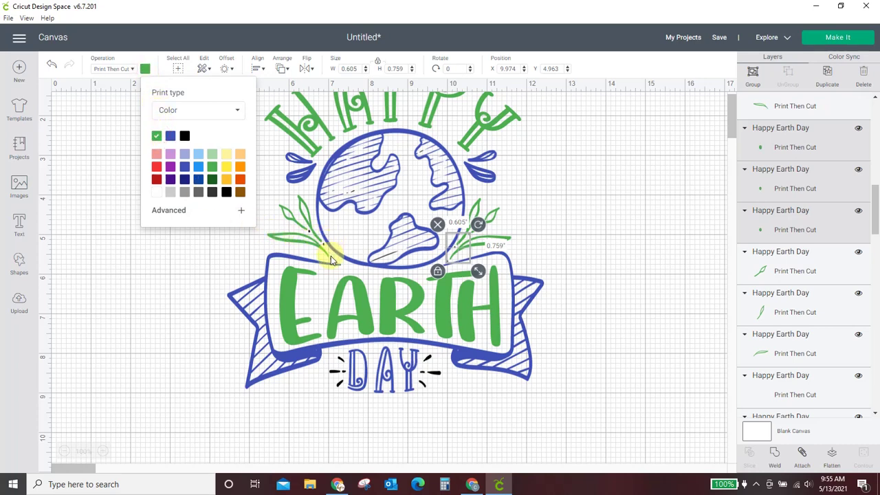
Step: Recolour the three black dots by the left leaf green as well
click(330, 260)
click(799, 145)
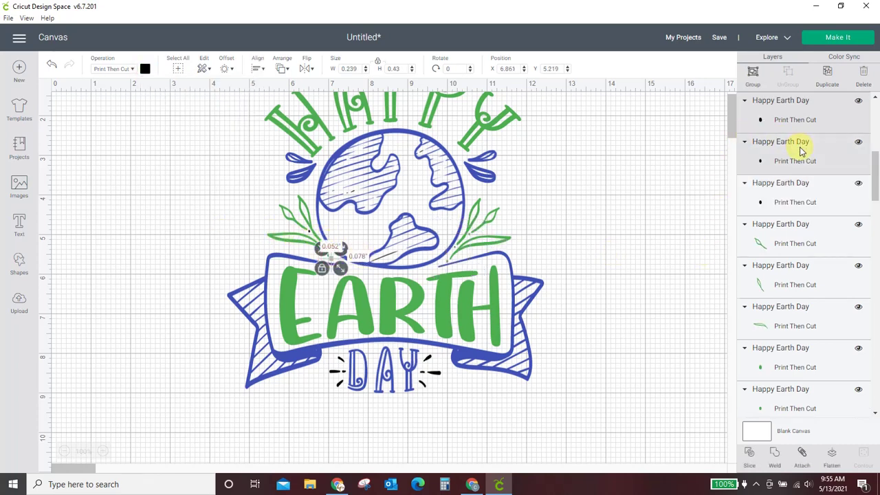
shift+click(806, 192)
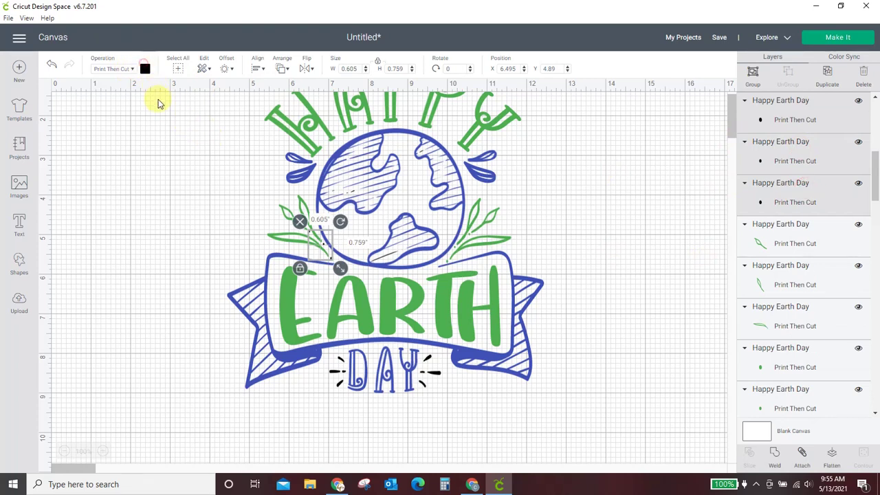
click(146, 69)
click(156, 135)
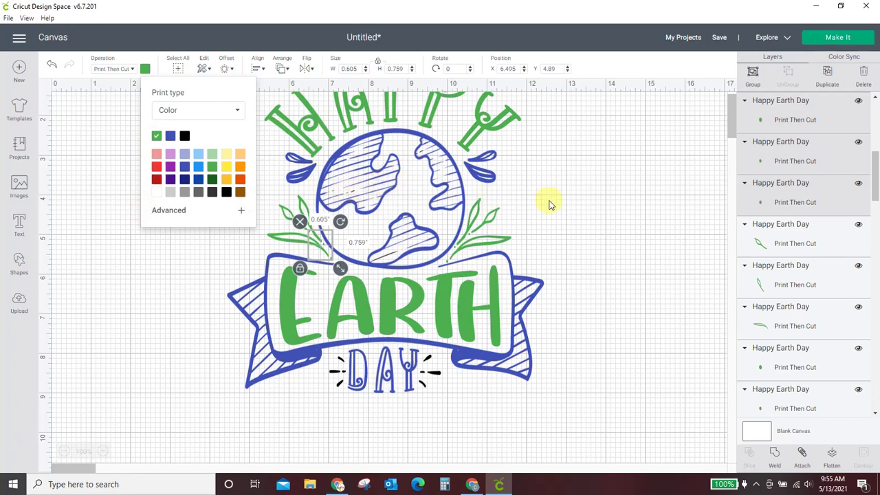
scroll(810, 189, up, 5)
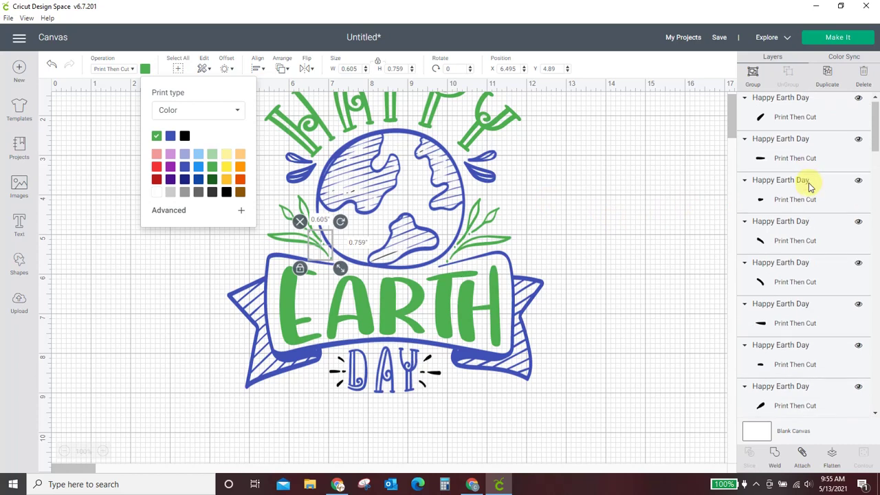
Step: Select the eight black dash layers around DAY and colour them blue
click(803, 124)
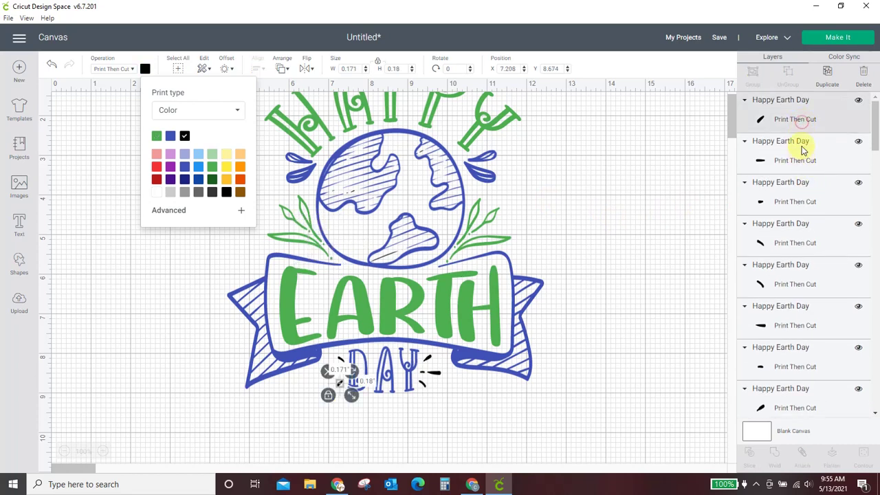
shift+click(802, 144)
shift+click(802, 191)
shift+click(803, 230)
shift+click(797, 269)
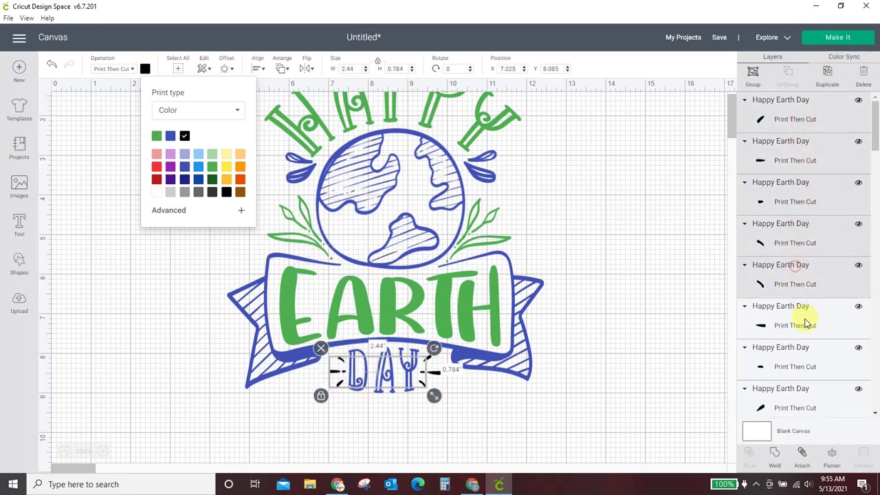
shift+click(801, 318)
shift+click(801, 362)
shift+click(797, 402)
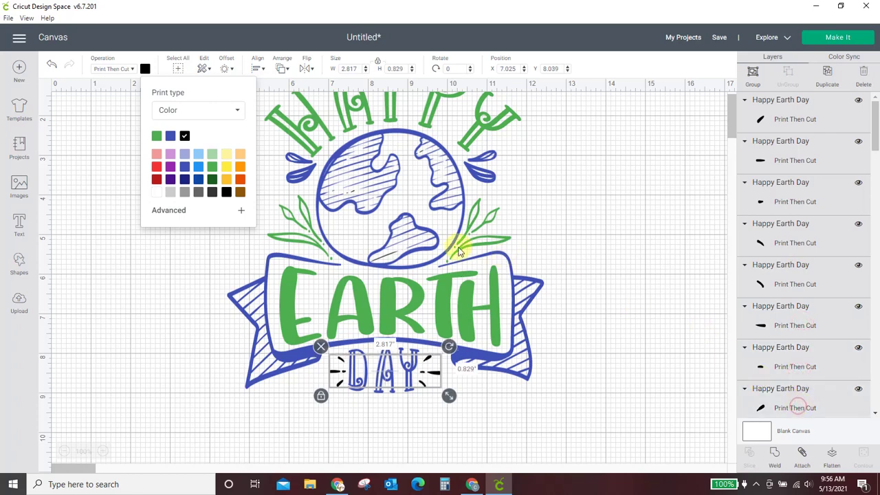
click(170, 135)
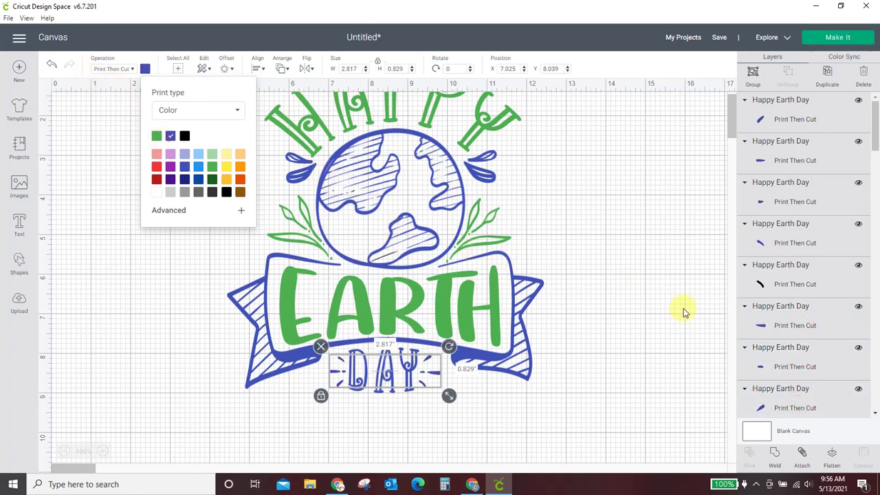
Step: Select the small globe pieces in the Layers panel, then clear the selection on the canvas
scroll(813, 289, down, 3)
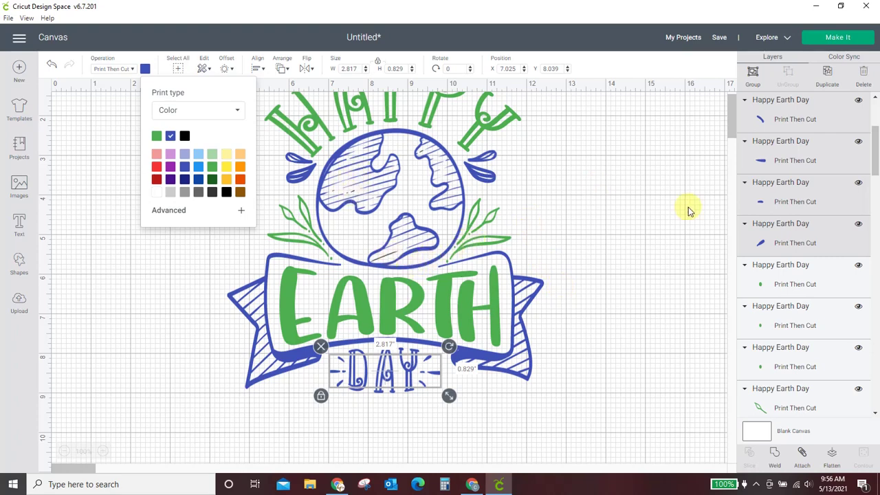
scroll(792, 256, down, 3)
scroll(793, 257, down, 2)
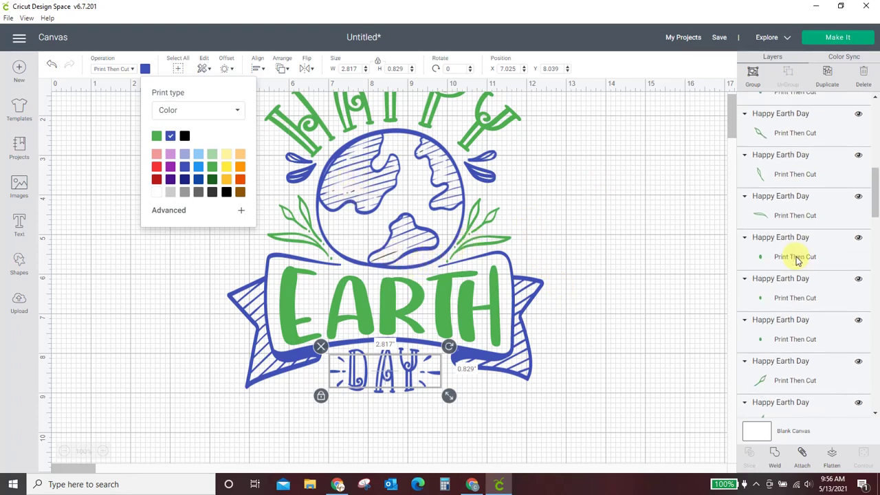
scroll(797, 260, down, 1)
scroll(797, 260, down, 2)
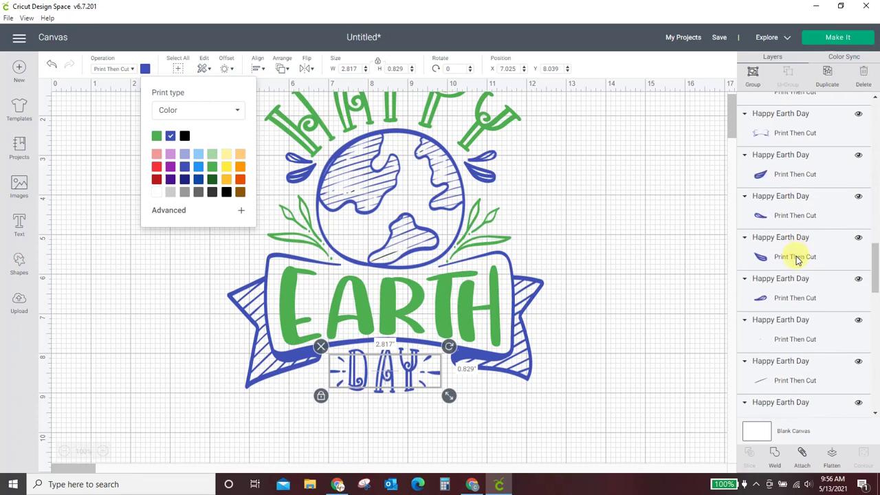
scroll(798, 260, down, 2)
scroll(798, 260, up, 2)
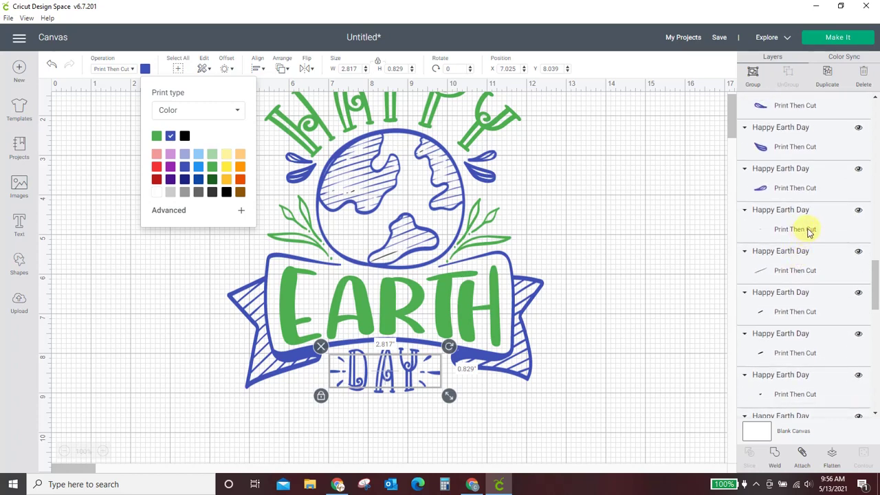
shift+click(808, 231)
shift+click(808, 271)
shift+click(805, 311)
shift+click(801, 337)
shift+click(797, 379)
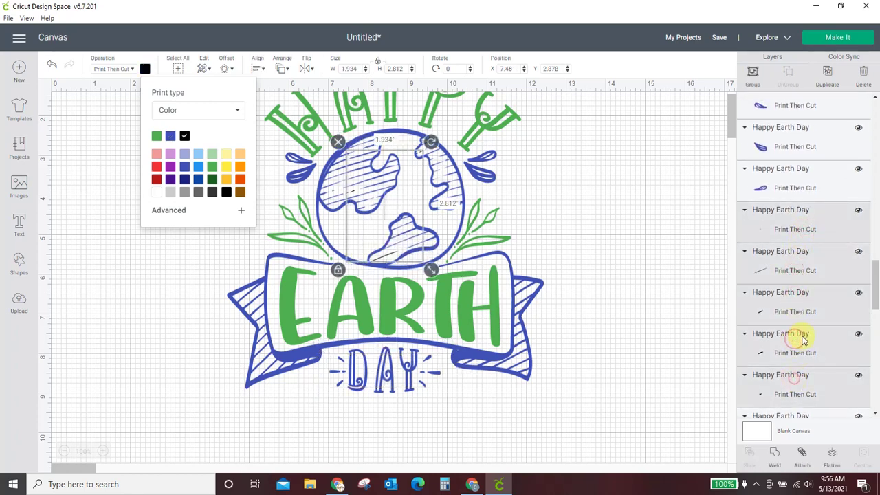
scroll(803, 338, down, 2)
shift+click(807, 270)
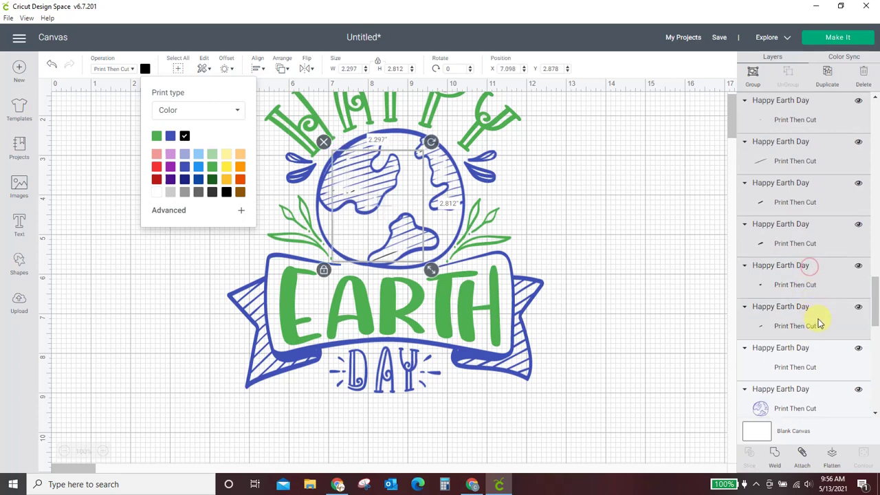
shift+click(817, 356)
scroll(813, 287, down, 2)
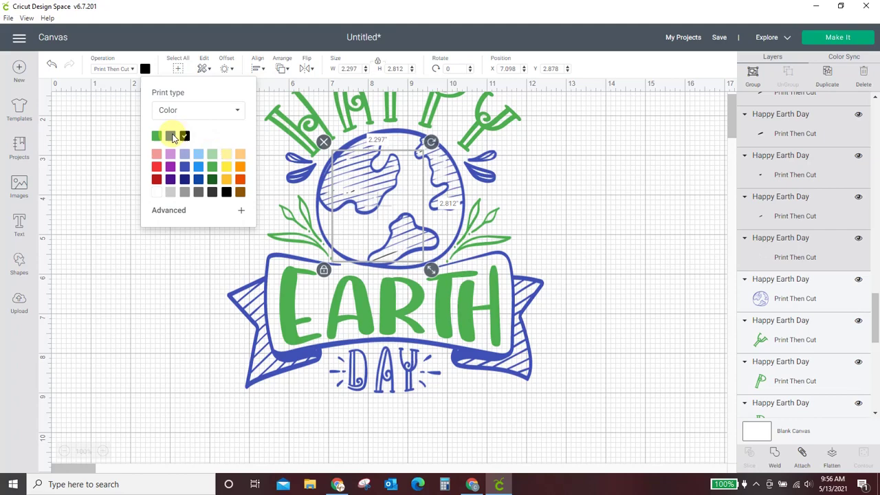
click(638, 252)
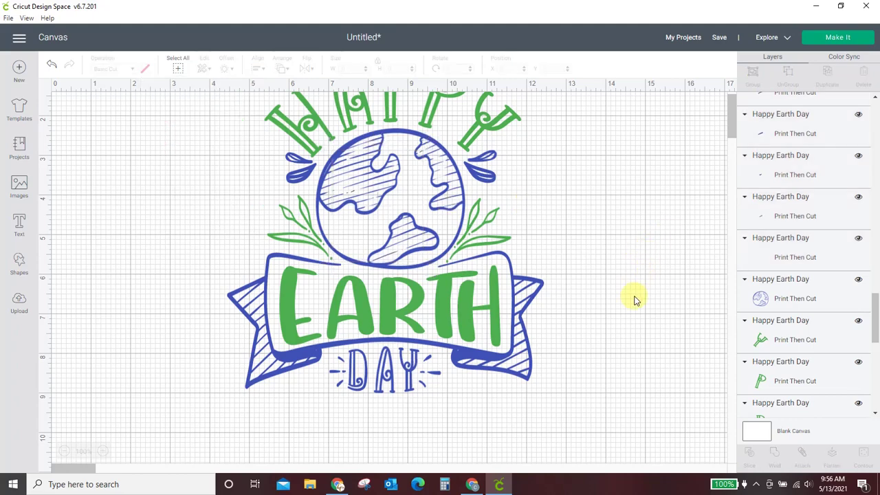
scroll(631, 306, up, 2)
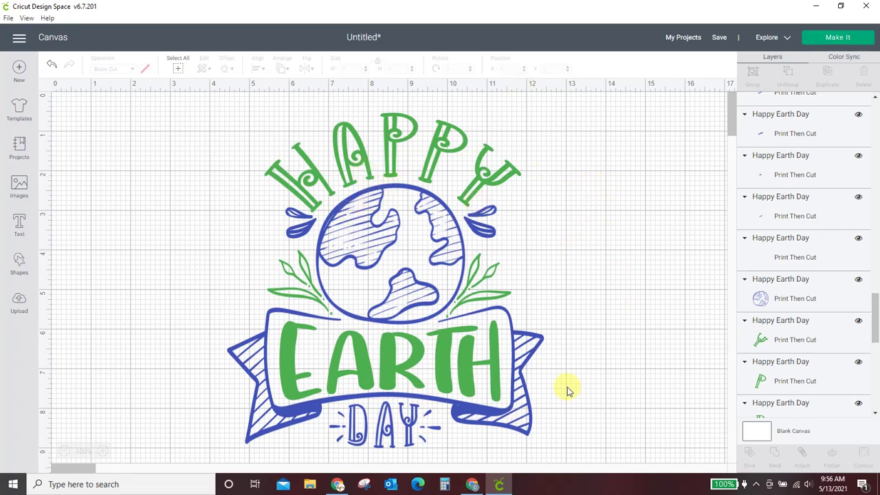
drag(873, 323, 871, 132)
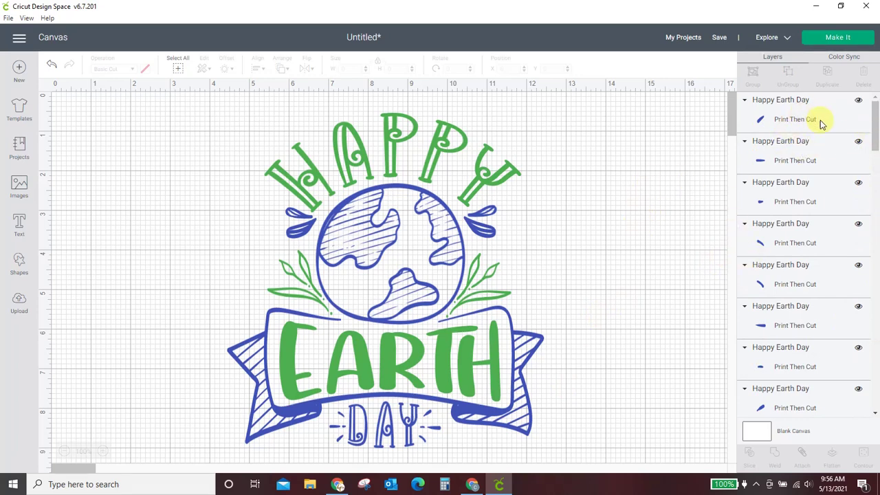
scroll(829, 255, down, 5)
scroll(835, 261, down, 5)
scroll(818, 296, down, 3)
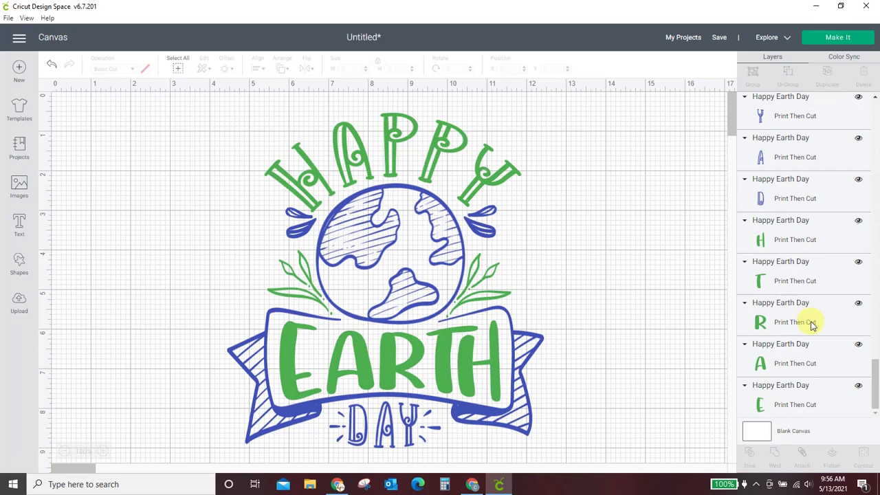
Step: Shift-select the green EARTH letters, other green letters, the P and the branch layers
click(805, 405)
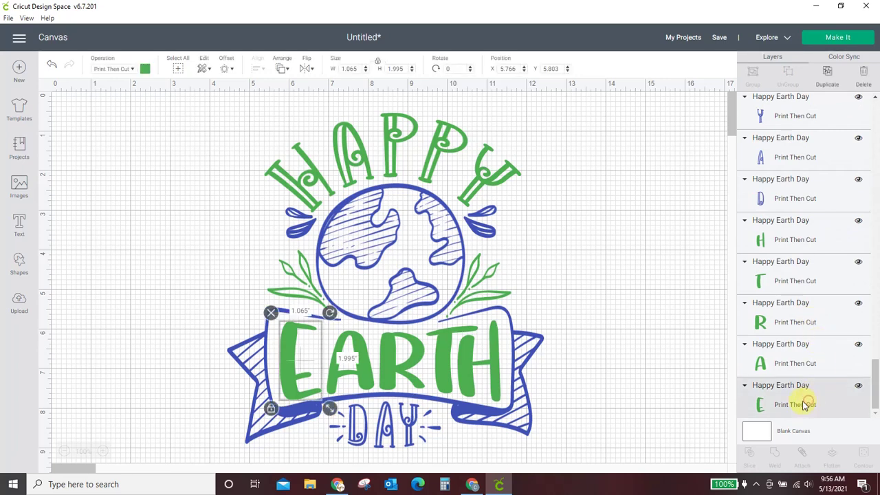
shift+click(804, 354)
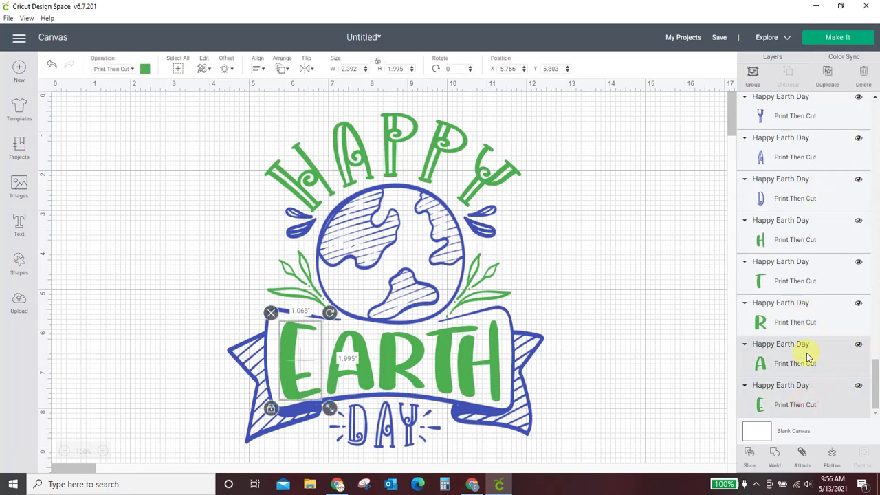
shift+click(806, 312)
shift+click(805, 264)
shift+click(803, 221)
scroll(807, 275, up, 3)
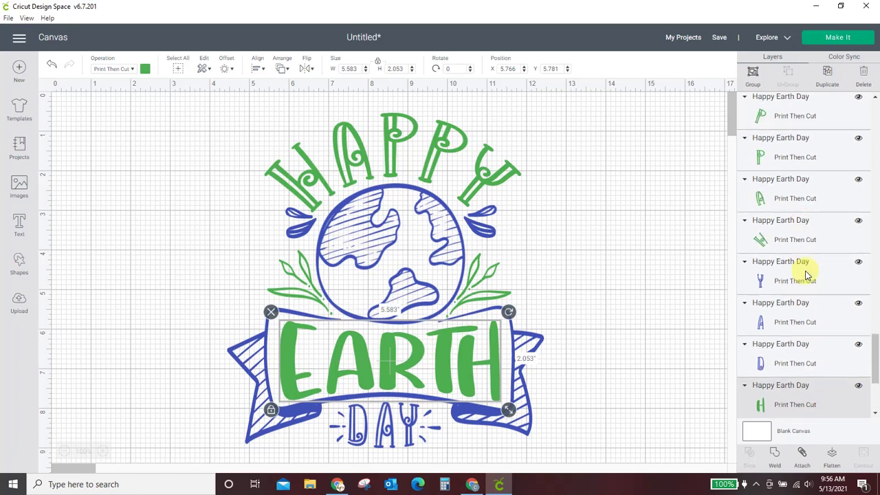
shift+click(805, 241)
shift+click(803, 185)
shift+click(799, 141)
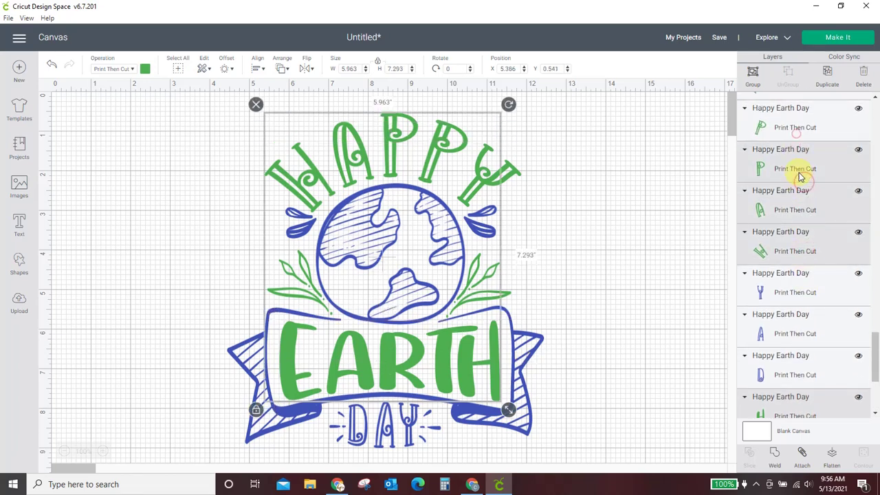
scroll(796, 207, up, 3)
shift+click(795, 275)
shift+click(794, 234)
Step: Add the green leaves and the remaining green pieces to the selection
scroll(801, 299, up, 3)
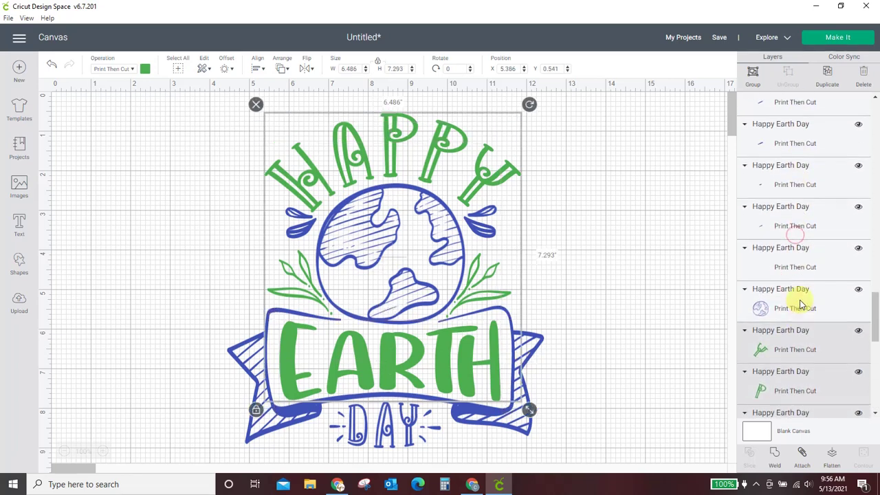
scroll(801, 304, up, 2)
scroll(801, 305, up, 2)
scroll(800, 305, up, 2)
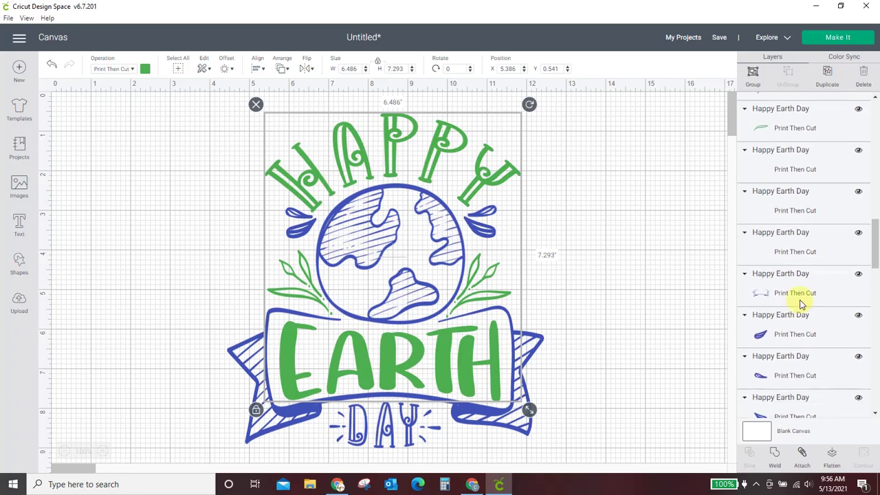
scroll(801, 305, up, 2)
shift+click(799, 251)
shift+click(800, 208)
shift+click(800, 167)
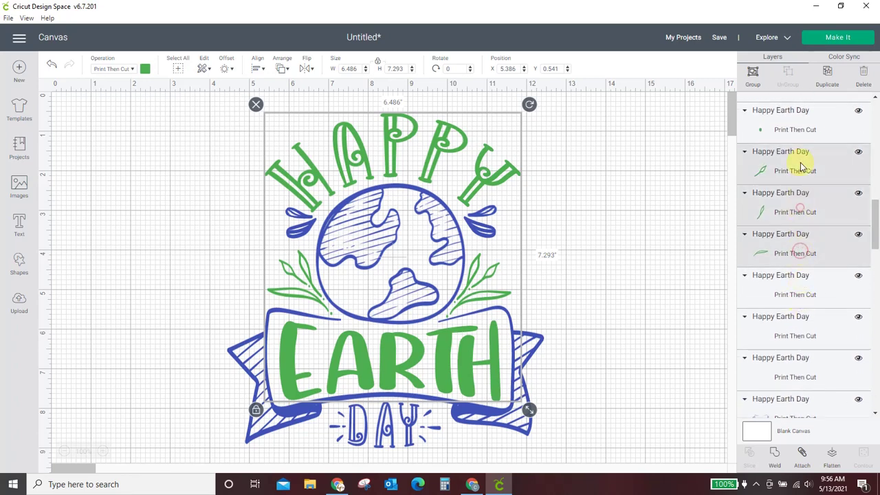
scroll(815, 286, up, 2)
shift+click(812, 292)
shift+click(809, 238)
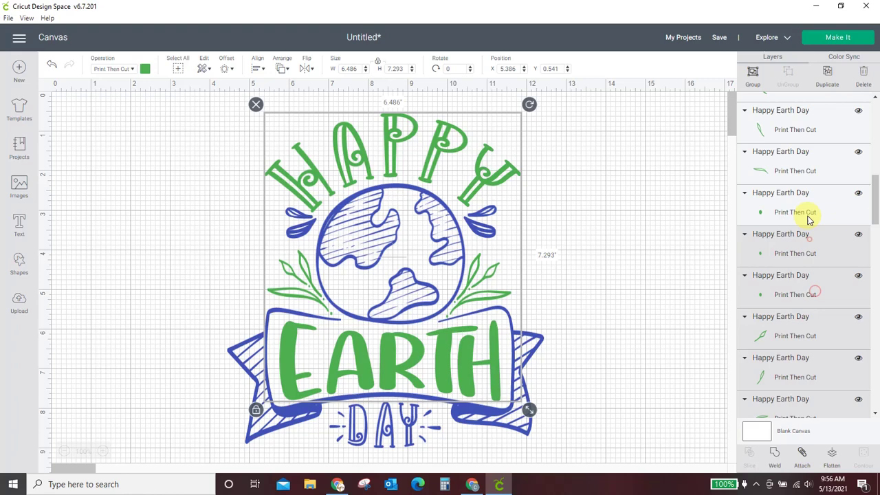
shift+click(808, 213)
shift+click(810, 174)
scroll(816, 230, up, 2)
scroll(815, 230, up, 2)
shift+click(808, 287)
shift+click(803, 251)
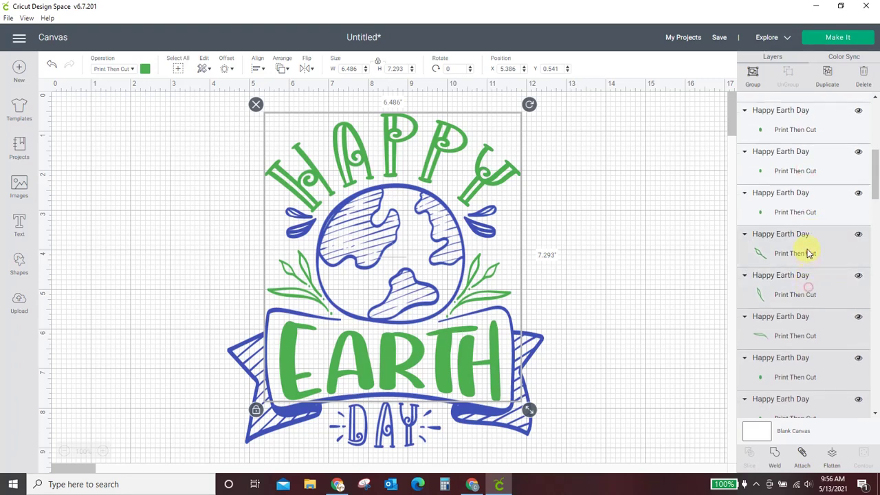
shift+click(808, 206)
scroll(815, 252, up, 1)
shift+click(818, 249)
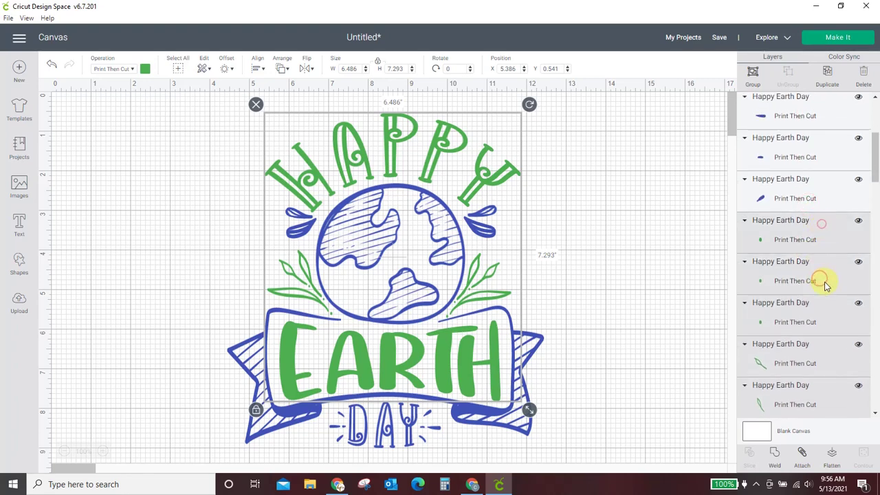
scroll(824, 282, up, 2)
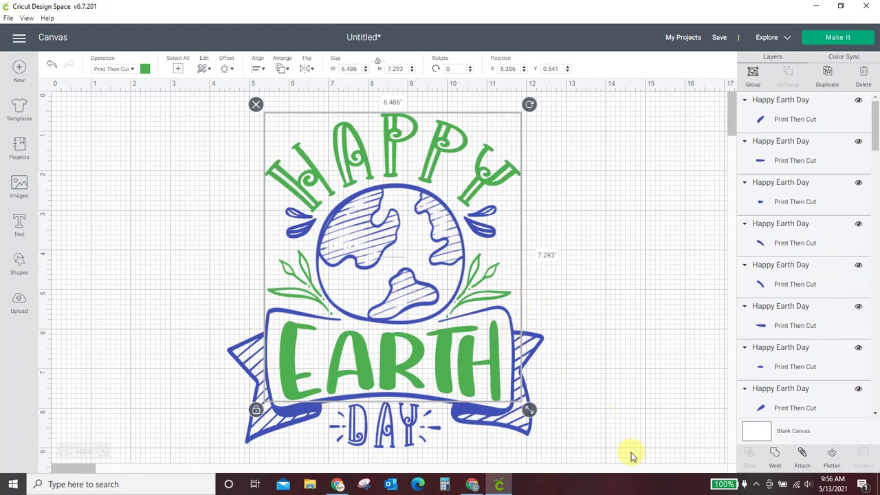
Step: Attach the selected green pieces and move the green group below the design
click(800, 456)
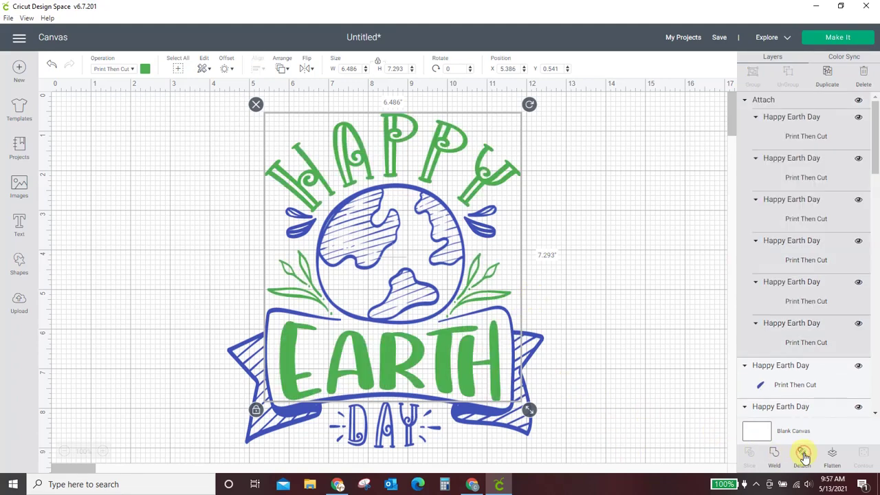
drag(500, 363, 291, 362)
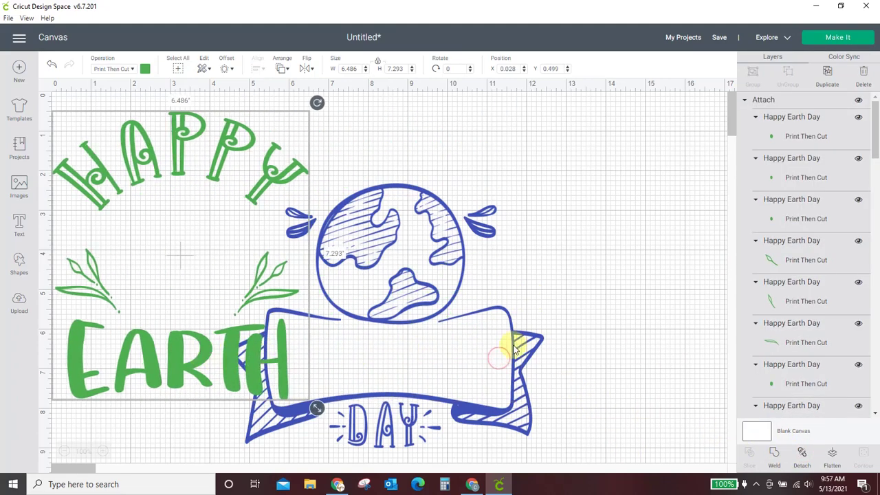
scroll(593, 305, down, 3)
mouse_move(234, 220)
mouse_down()
mouse_move(167, 456)
mouse_move(369, 314)
mouse_move(275, 306)
mouse_up()
Step: Marquee-select all the blue artwork and attach it into one group
scroll(598, 300, down, 2)
scroll(619, 291, up, 3)
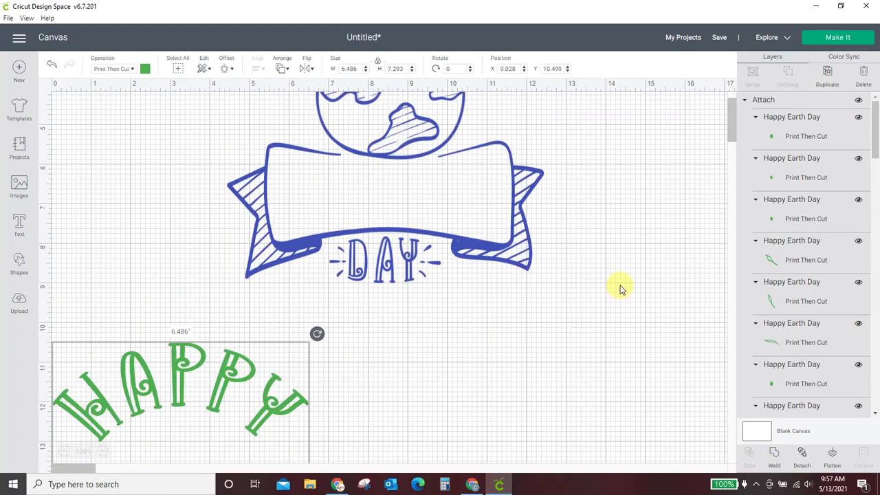
scroll(615, 281, up, 1)
drag(198, 110, 616, 420)
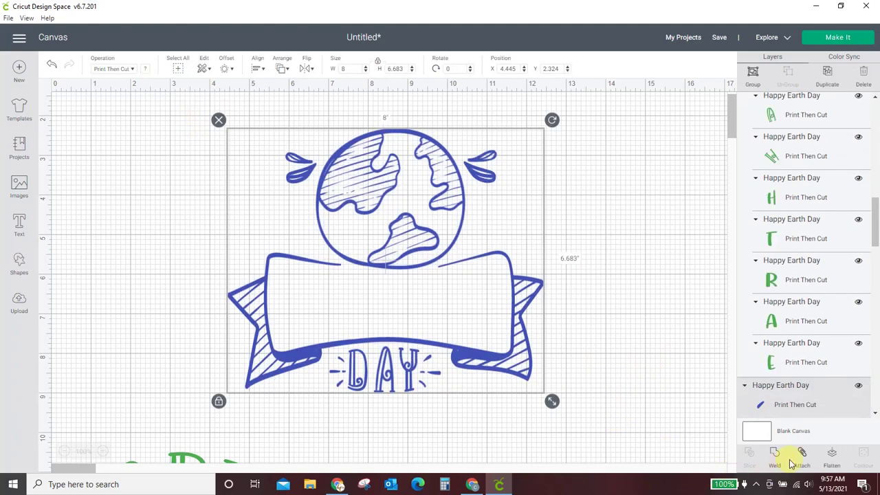
click(801, 453)
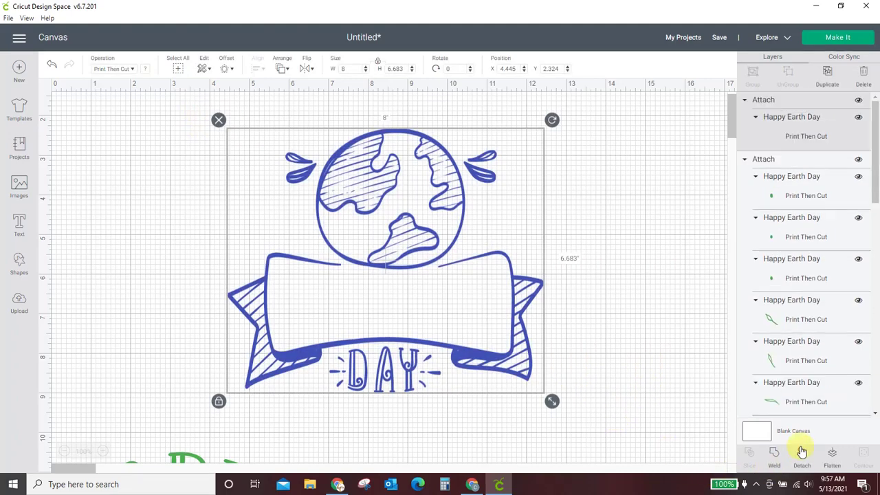
Step: Move the green group back onto the blue design and deselect
drag(200, 465, 414, 69)
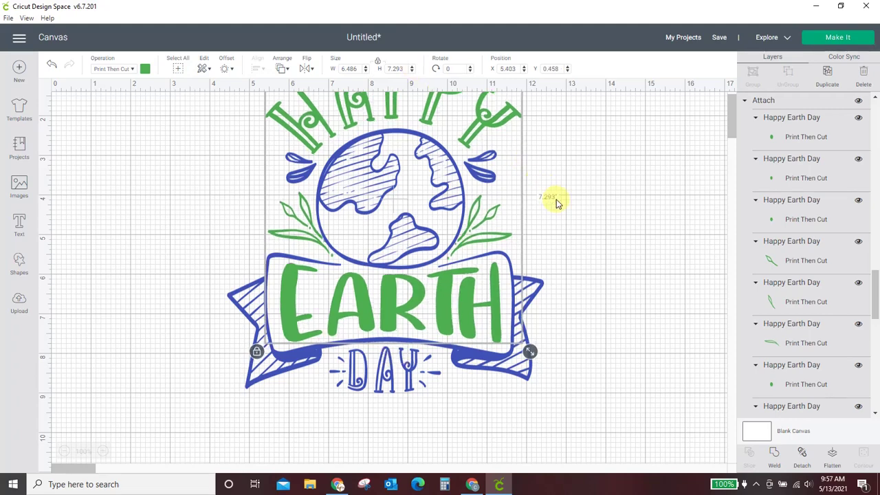
click(591, 219)
scroll(665, 391, up, 2)
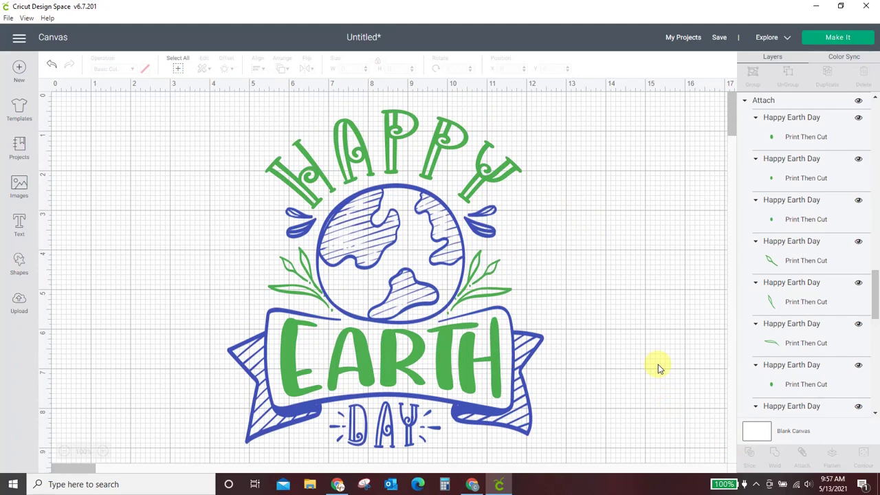
click(337, 484)
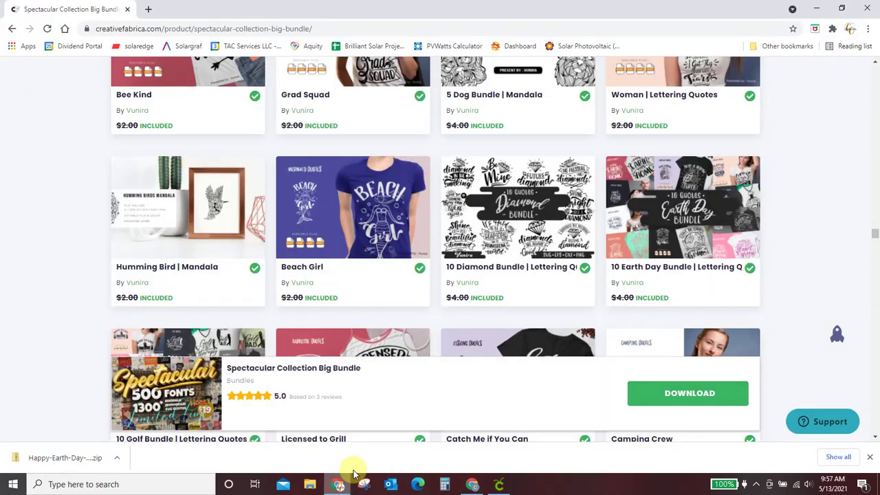
scroll(471, 198, down, 1)
scroll(472, 198, down, 3)
scroll(472, 198, down, 2)
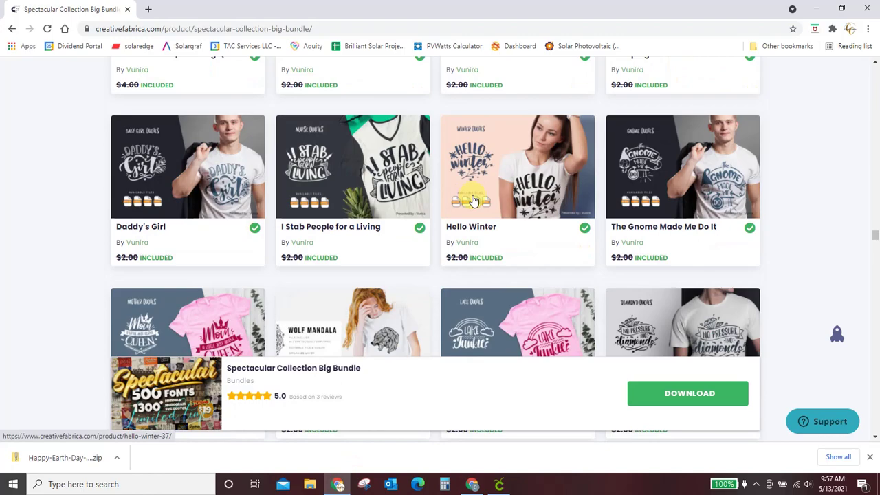
scroll(472, 200, down, 4)
scroll(473, 200, down, 5)
scroll(473, 200, down, 3)
scroll(473, 200, down, 3)
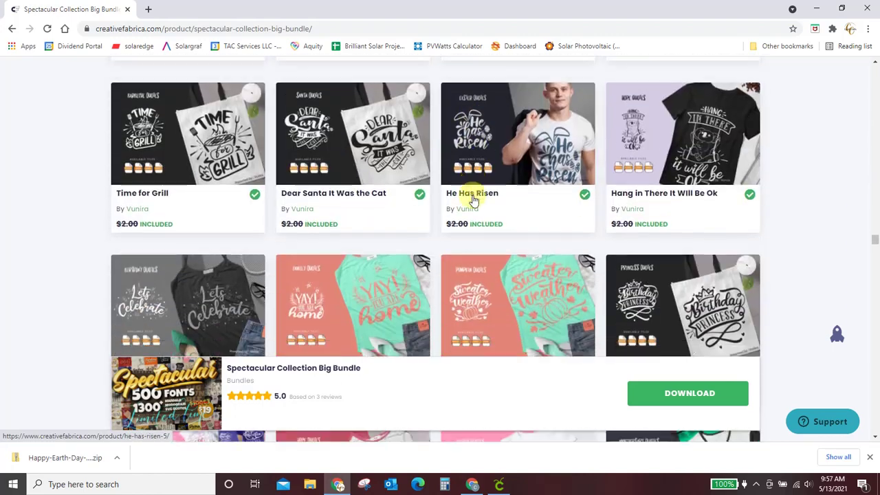
scroll(473, 200, down, 4)
scroll(473, 200, down, 4)
scroll(473, 208, down, 3)
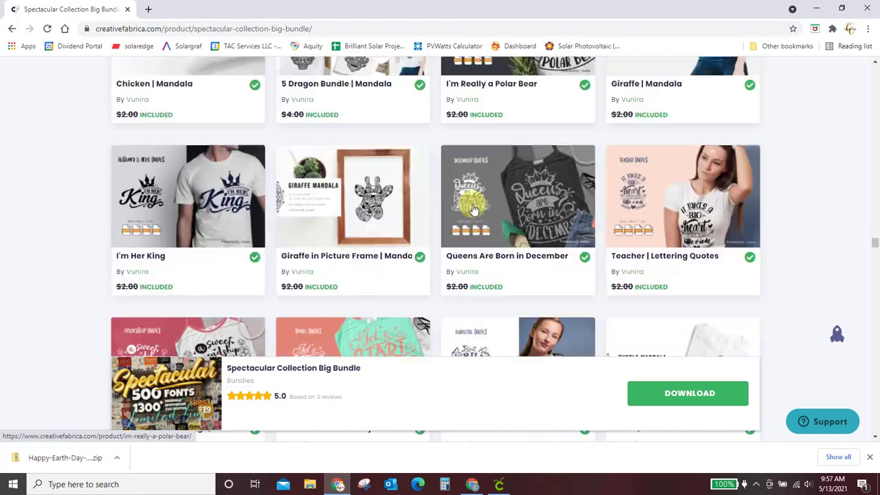
scroll(473, 208, down, 1)
scroll(473, 208, down, 4)
scroll(473, 209, down, 4)
scroll(473, 209, down, 1)
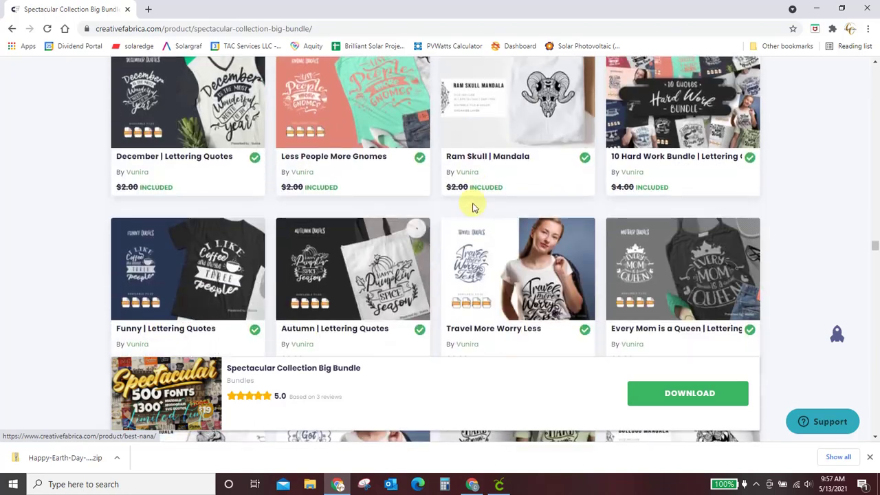
scroll(473, 209, down, 4)
scroll(473, 209, down, 1)
scroll(473, 209, down, 2)
scroll(473, 209, down, 4)
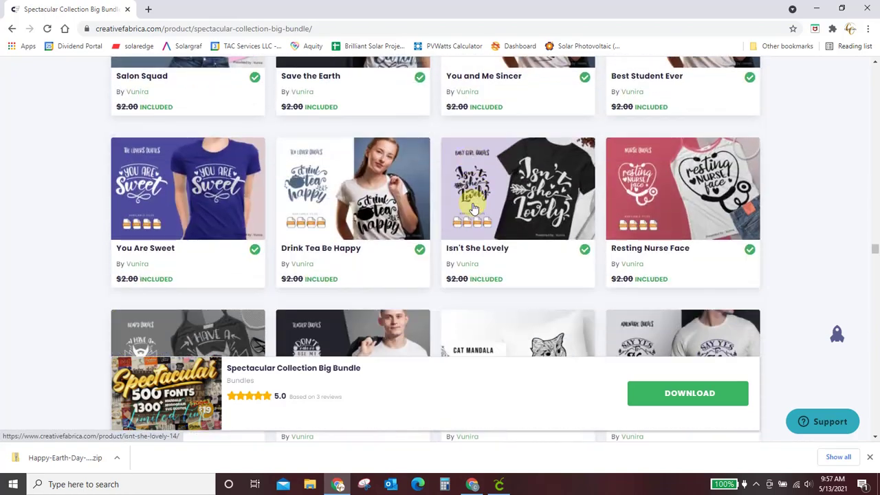
scroll(473, 209, down, 1)
scroll(473, 209, down, 3)
scroll(473, 210, down, 2)
scroll(473, 209, down, 1)
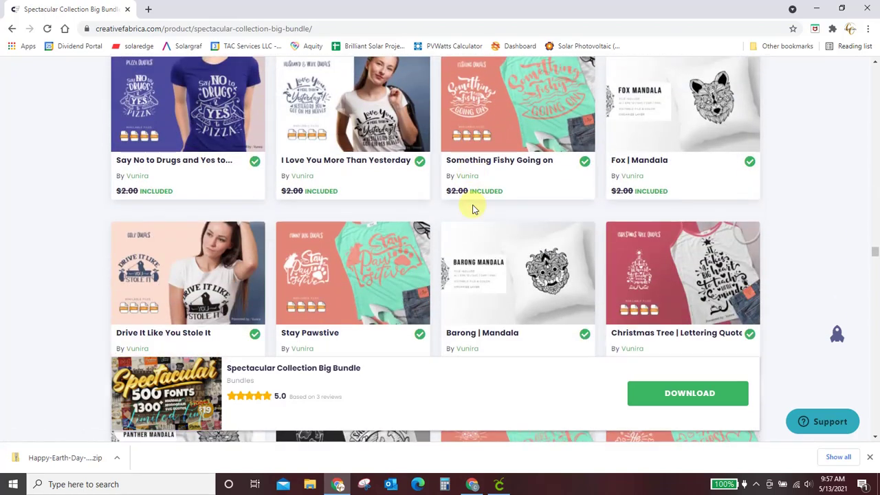
scroll(473, 208, down, 5)
scroll(473, 206, down, 1)
scroll(473, 205, down, 4)
scroll(473, 207, down, 2)
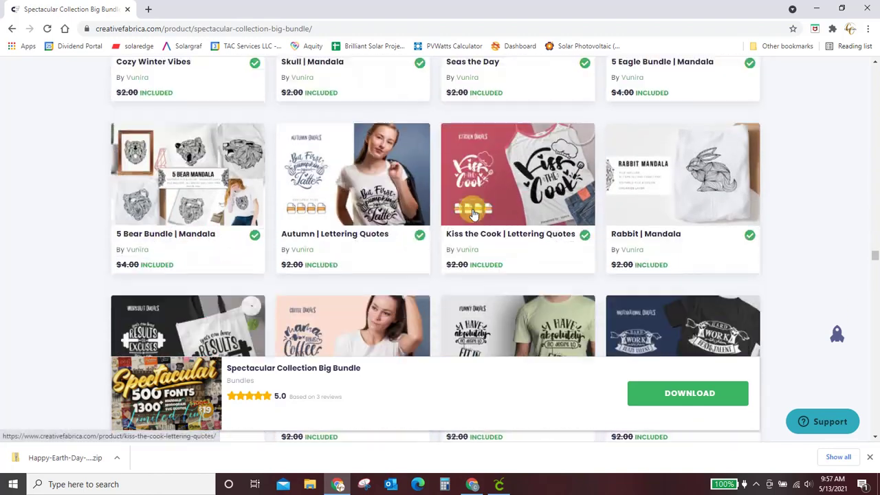
scroll(473, 212, down, 3)
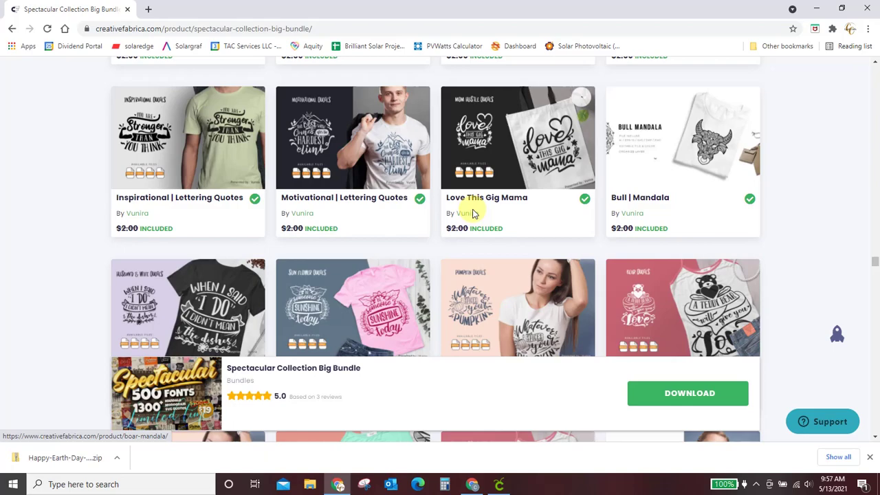
scroll(478, 217, down, 1)
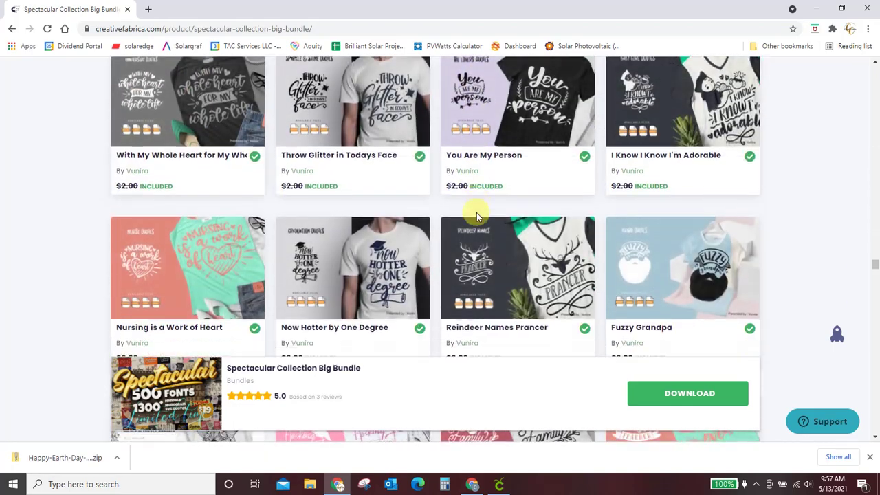
scroll(478, 217, down, 4)
scroll(478, 217, down, 5)
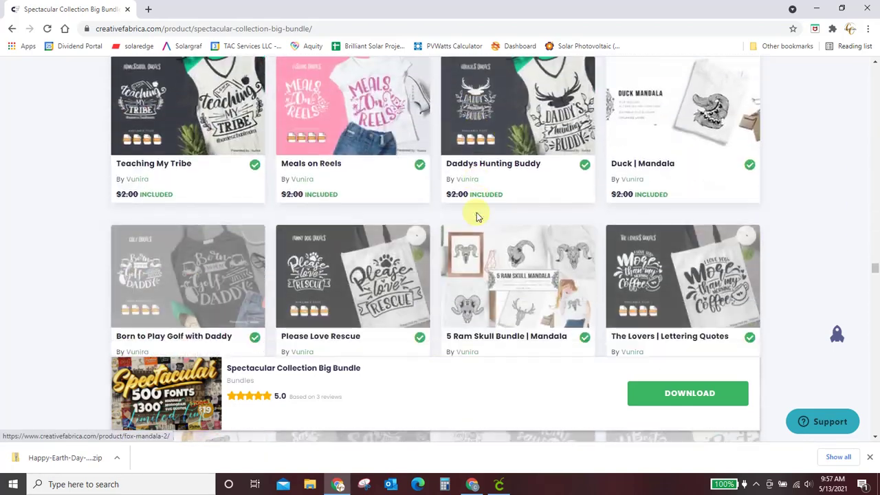
scroll(477, 217, down, 6)
scroll(477, 217, down, 2)
scroll(477, 217, down, 2)
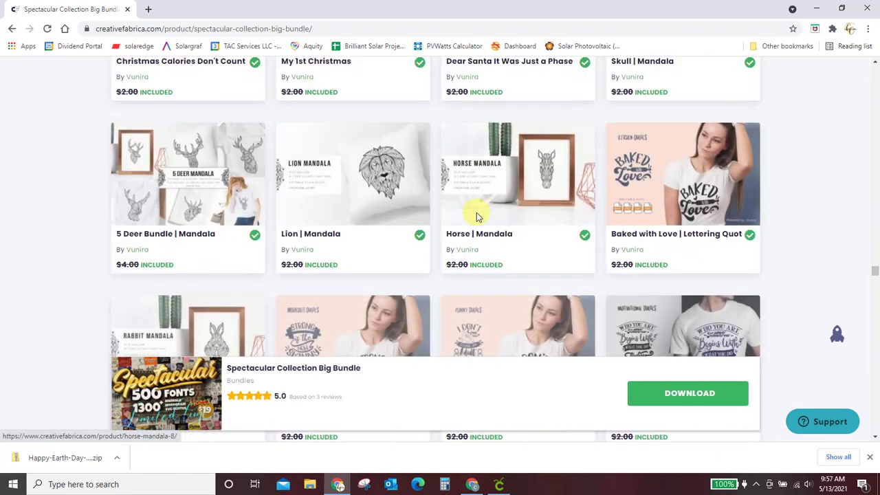
scroll(478, 217, up, 3)
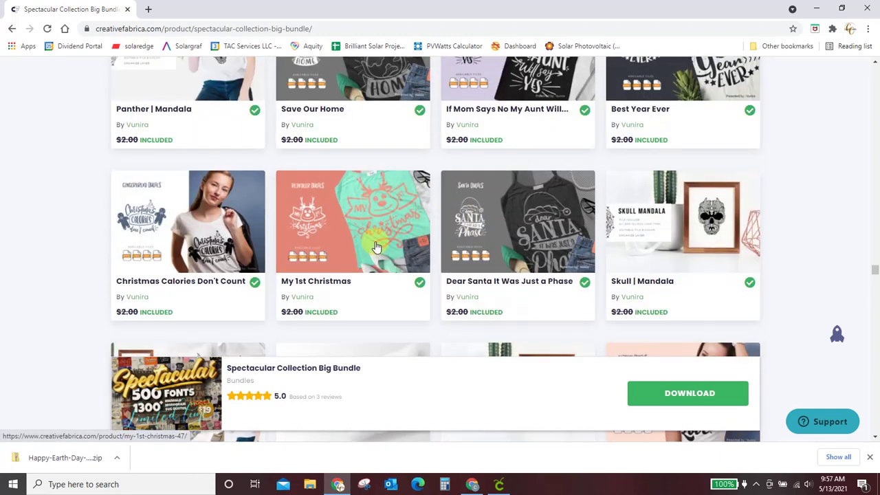
scroll(376, 247, down, 1)
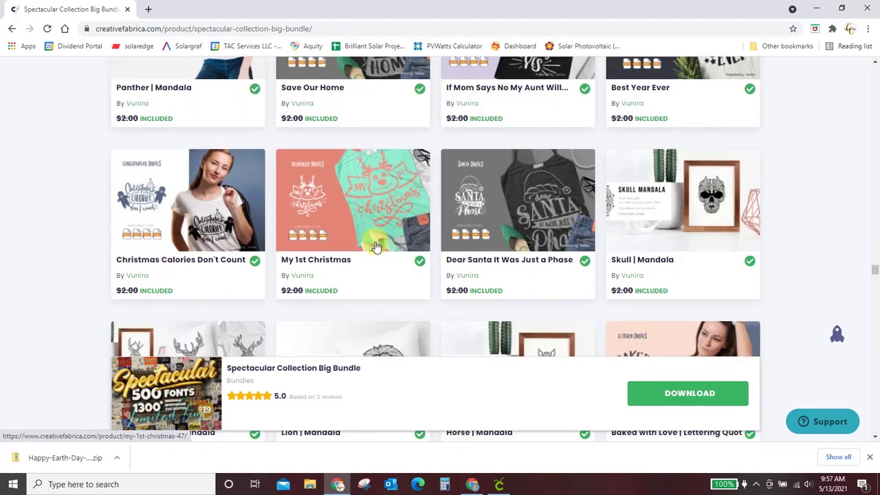
scroll(376, 246, down, 5)
scroll(376, 246, down, 5)
scroll(376, 246, down, 2)
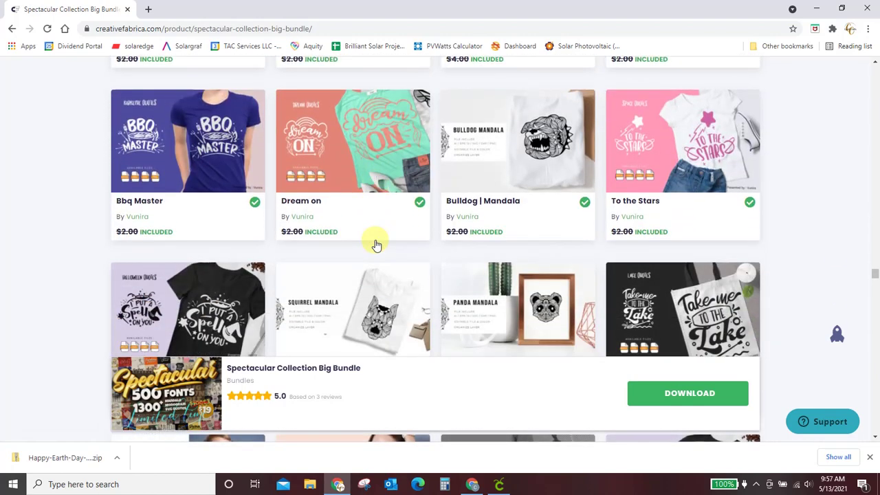
scroll(376, 246, down, 3)
scroll(376, 246, down, 3)
scroll(377, 246, down, 1)
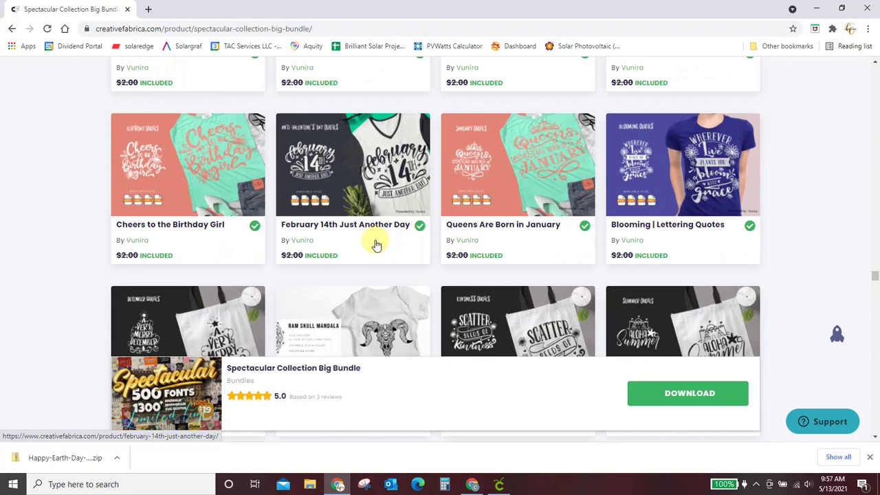
scroll(376, 246, down, 3)
scroll(376, 246, down, 3)
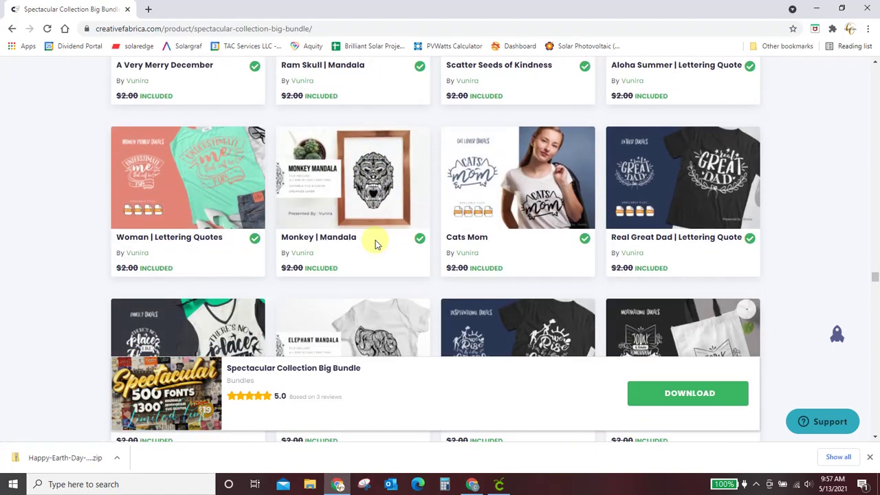